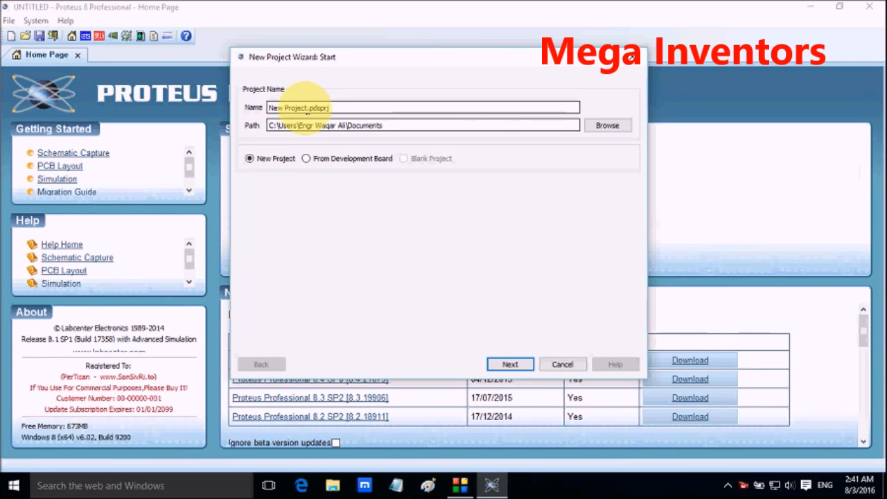
Step: Name the new project mega.pdsprj, keep the default folder, and continue to the schematic options
{"action": "left_click_drag", "start_coordinate": [304, 107], "coordinate": [266, 109]}
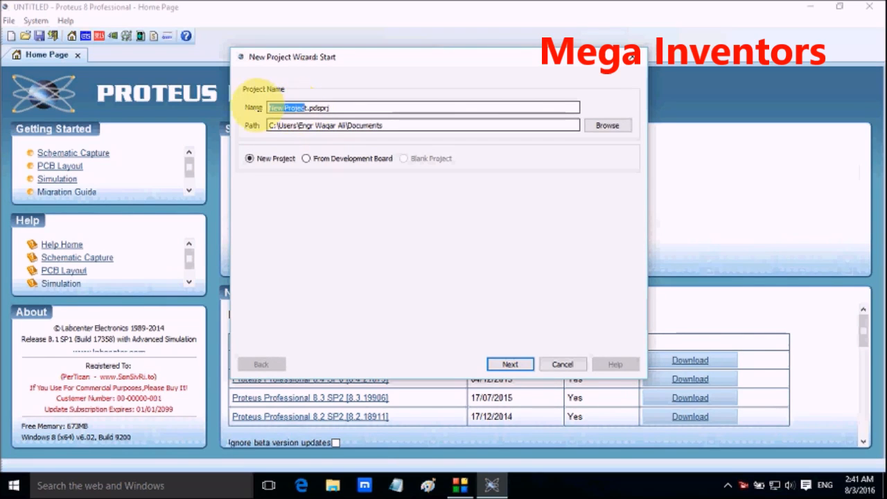
{"action": "key", "text": "BackSpace"}
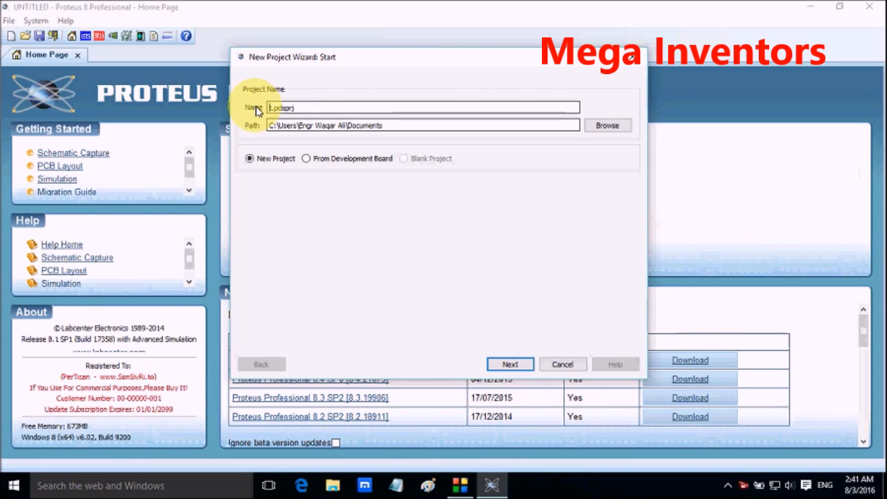
{"action": "key", "text": "BackSpace"}
{"action": "type", "text": "mega"}
{"action": "left_click", "coordinate": [505, 363]}
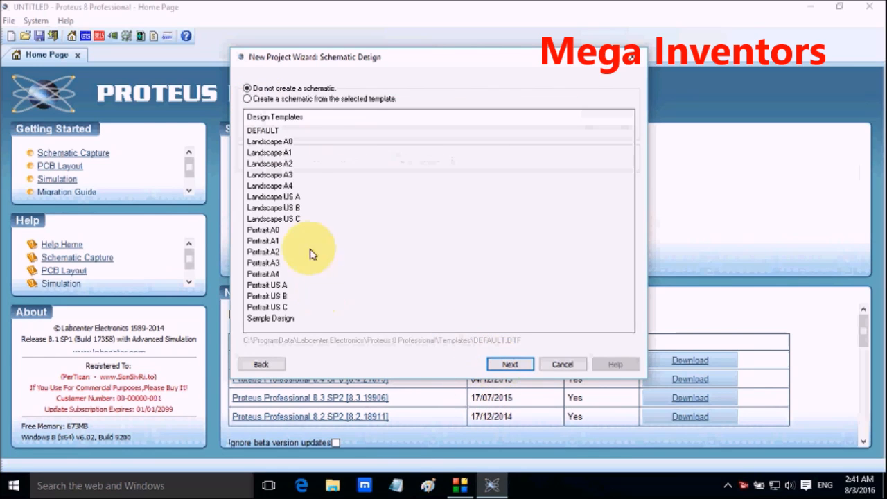
Step: Include a schematic and a PCB layout in the project, both based on their DEFAULT templates
{"action": "left_click", "coordinate": [346, 99]}
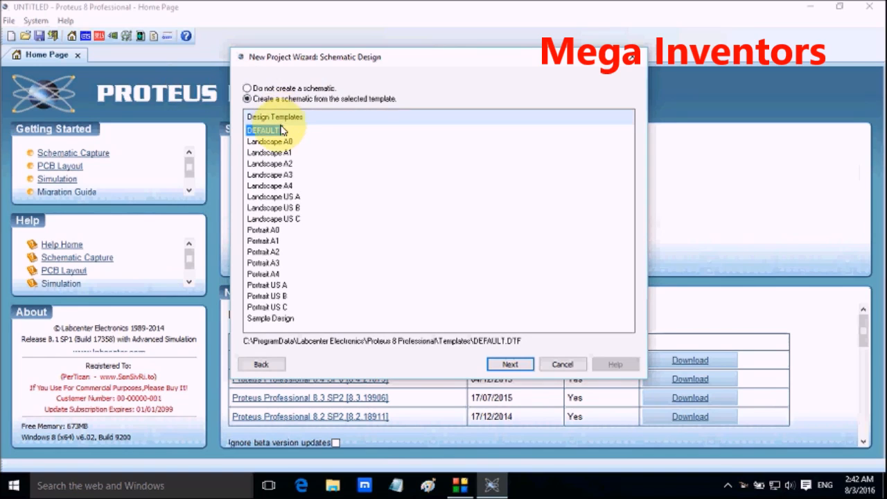
{"action": "left_click", "coordinate": [255, 136]}
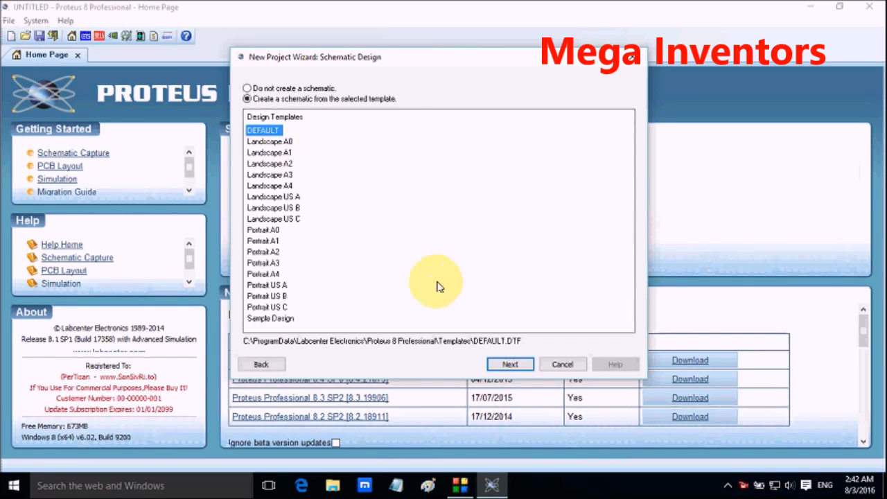
{"action": "left_click", "coordinate": [507, 371]}
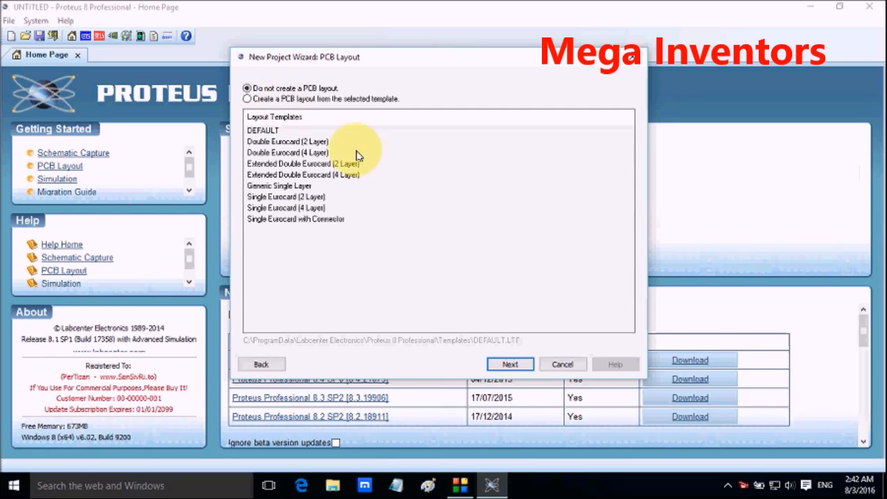
{"action": "left_click", "coordinate": [299, 100]}
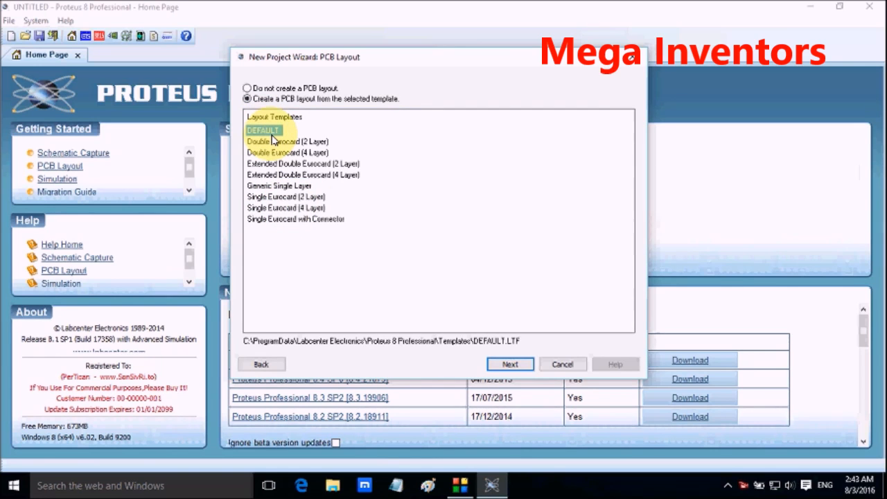
{"action": "left_click", "coordinate": [510, 364]}
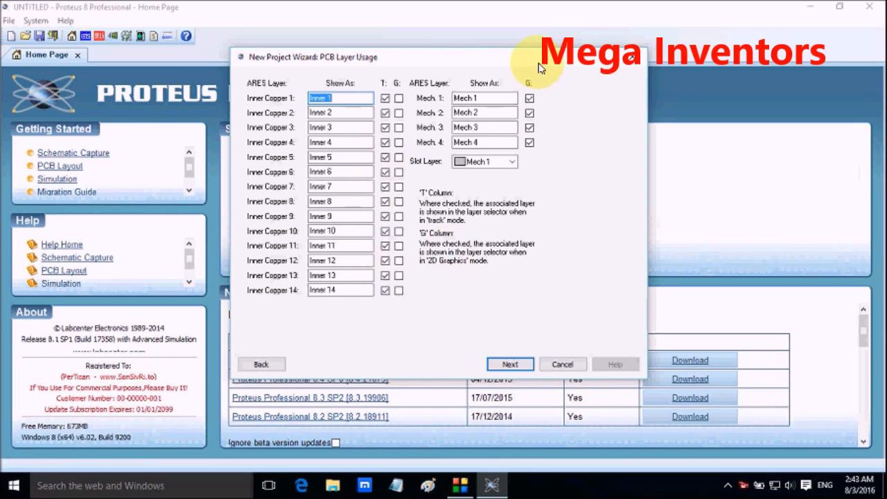
Step: Accept the default PCB layer usage and create the project without firmware
{"action": "left_click", "coordinate": [496, 365]}
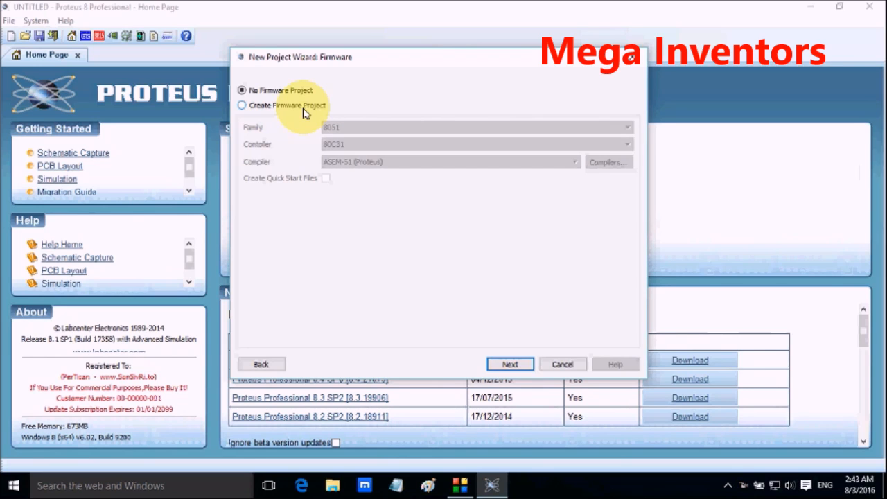
{"action": "left_click", "coordinate": [513, 363]}
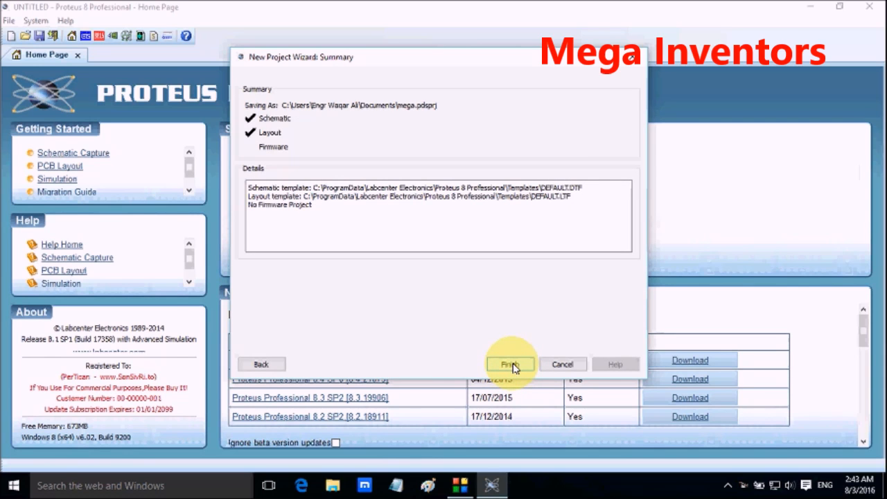
{"action": "left_click", "coordinate": [510, 364]}
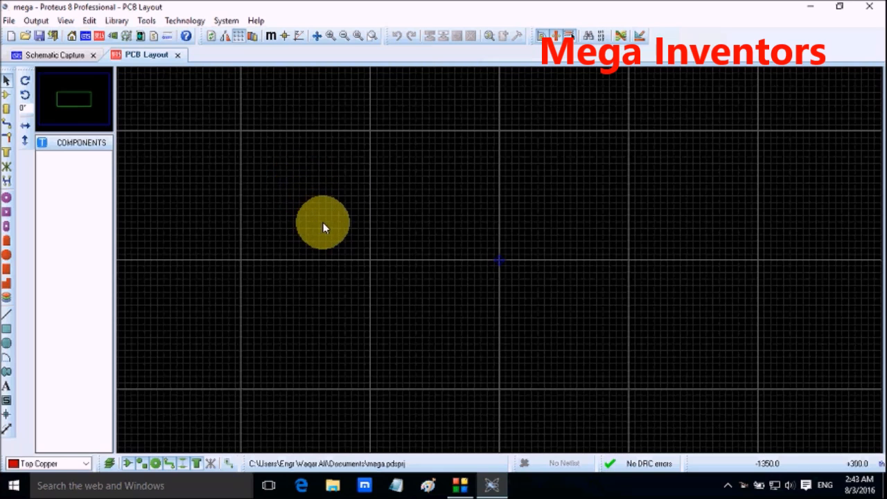
Step: In the schematic's device picker, search for 555 and add the 555 Timer/Oscillator from the ANALOG library
{"action": "left_click", "coordinate": [43, 55]}
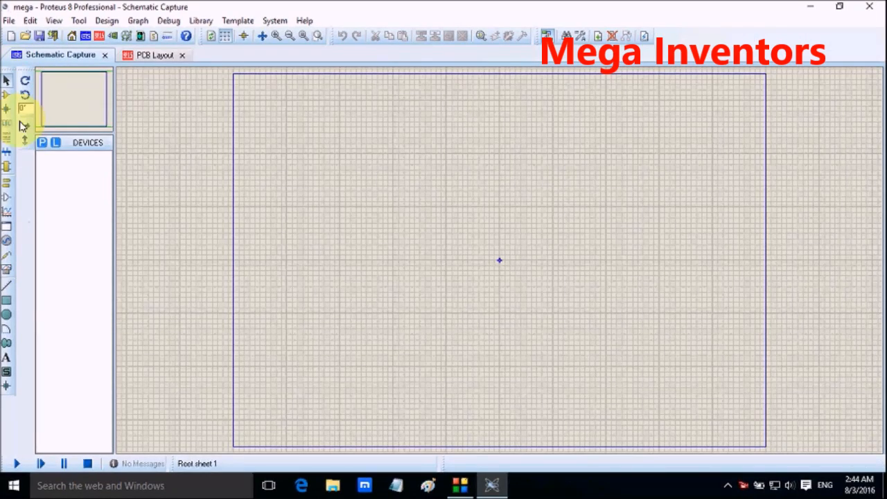
{"action": "left_click", "coordinate": [43, 143]}
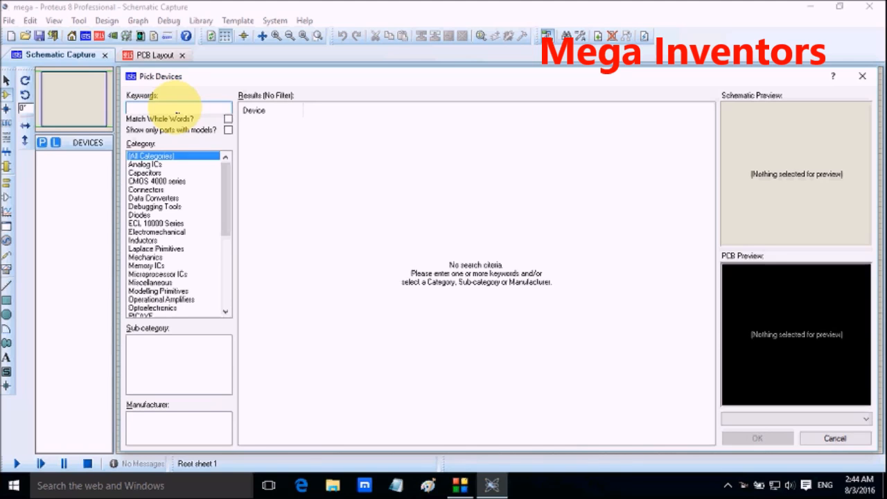
{"action": "type", "text": "555"}
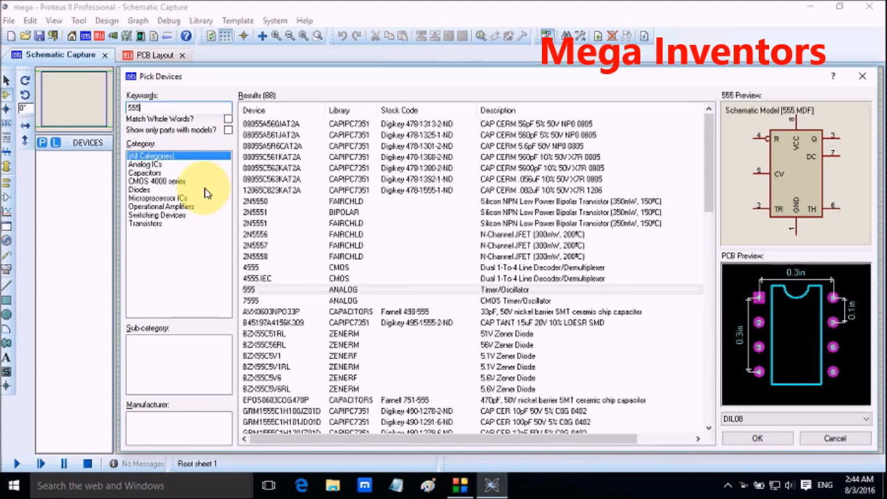
{"action": "double_click", "coordinate": [331, 292]}
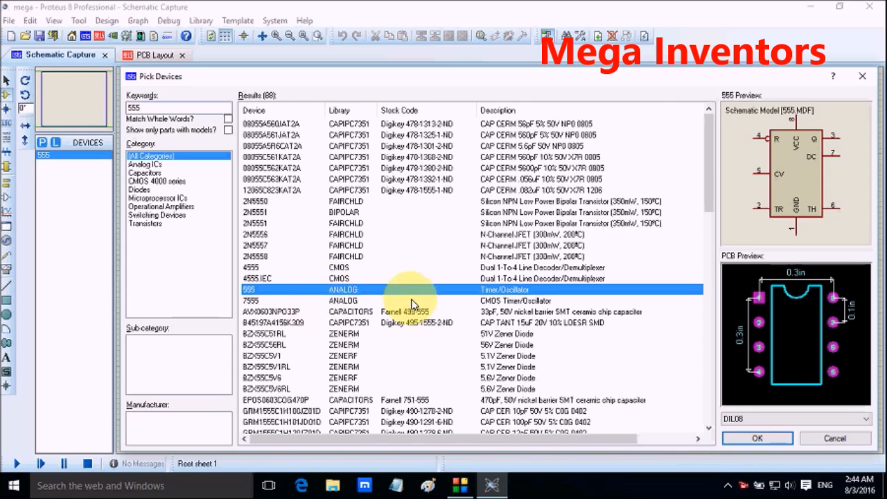
Step: Search the device library for led and add LED-RED and LED-BLUE to the device list
{"action": "double_click", "coordinate": [179, 107]}
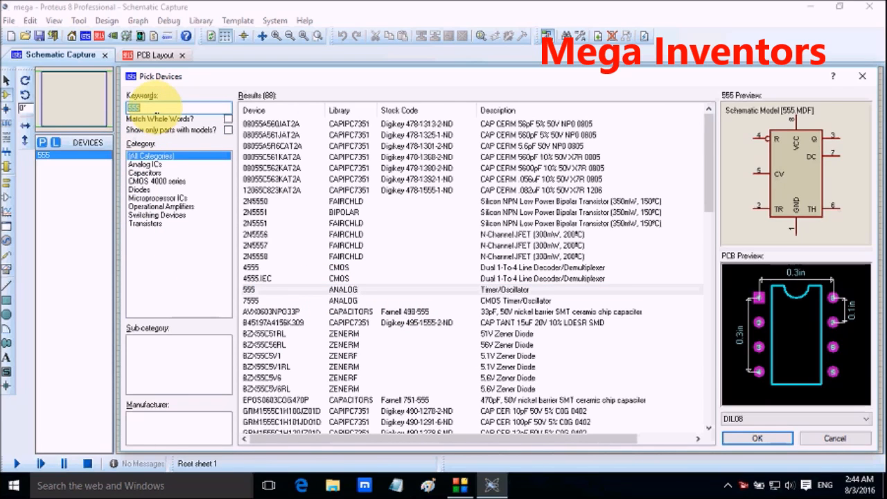
{"action": "key", "text": "BackSpace"}
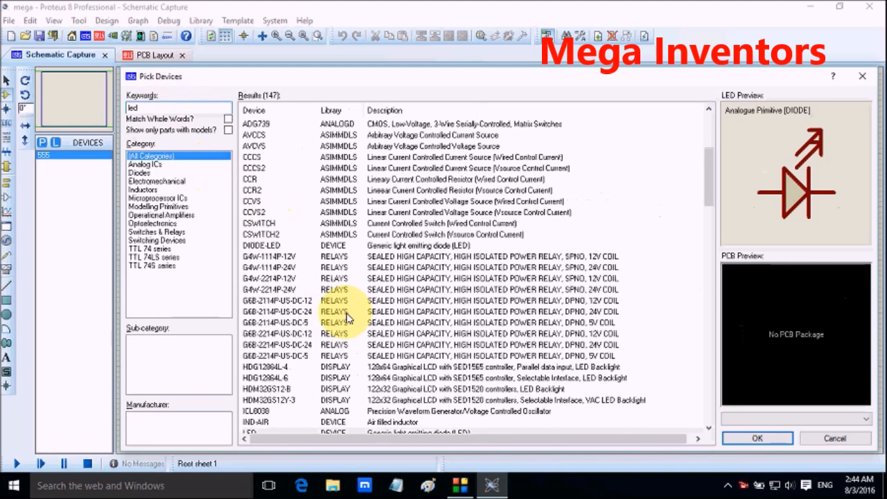
{"action": "scroll", "coordinate": [350, 323], "scroll_direction": "down", "scroll_amount": 3}
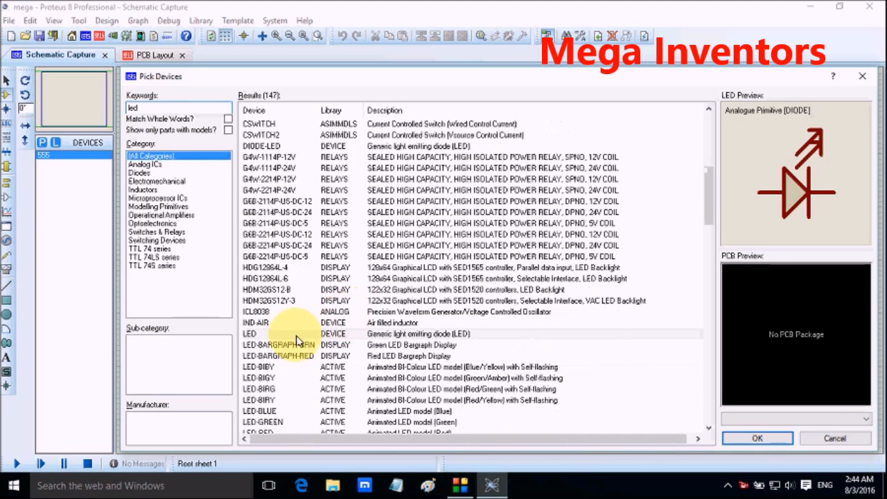
{"action": "scroll", "coordinate": [281, 336], "scroll_direction": "down", "scroll_amount": 2}
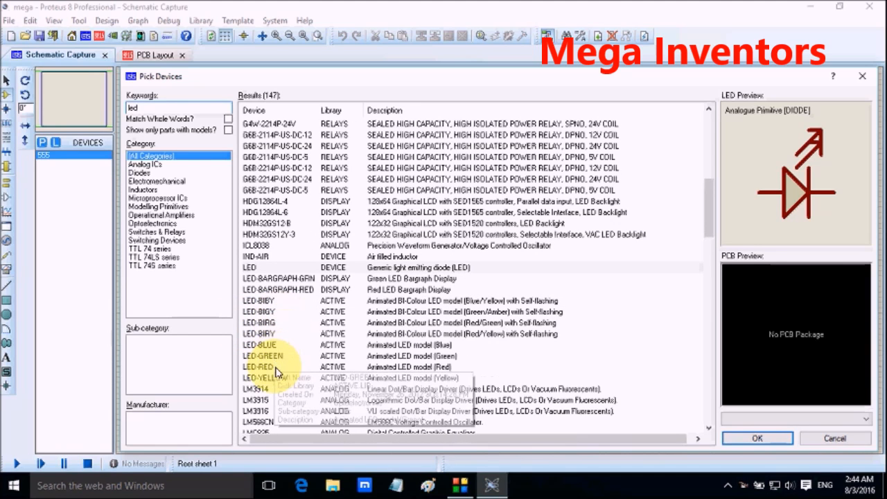
{"action": "left_click", "coordinate": [276, 369]}
{"action": "double_click", "coordinate": [276, 370]}
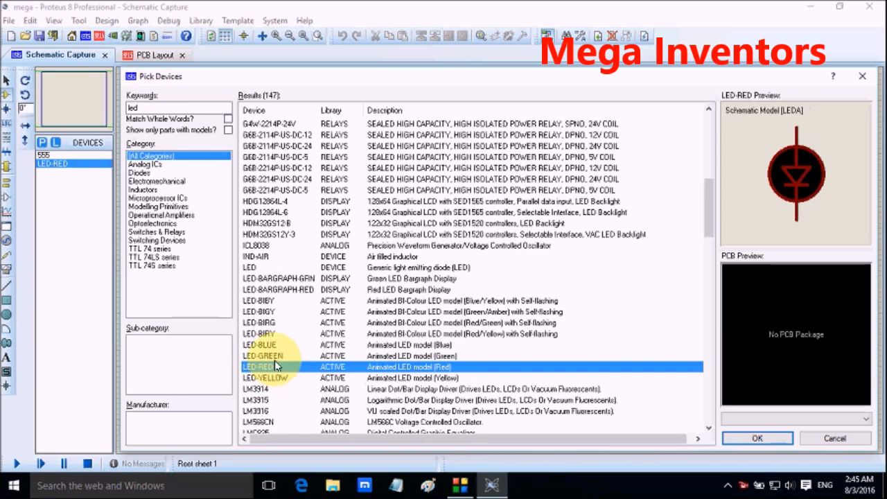
{"action": "left_click", "coordinate": [274, 345]}
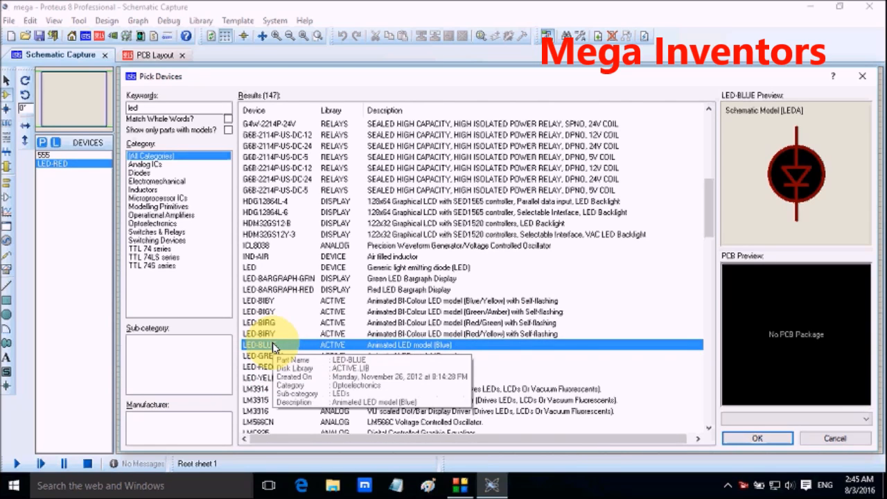
{"action": "double_click", "coordinate": [273, 345]}
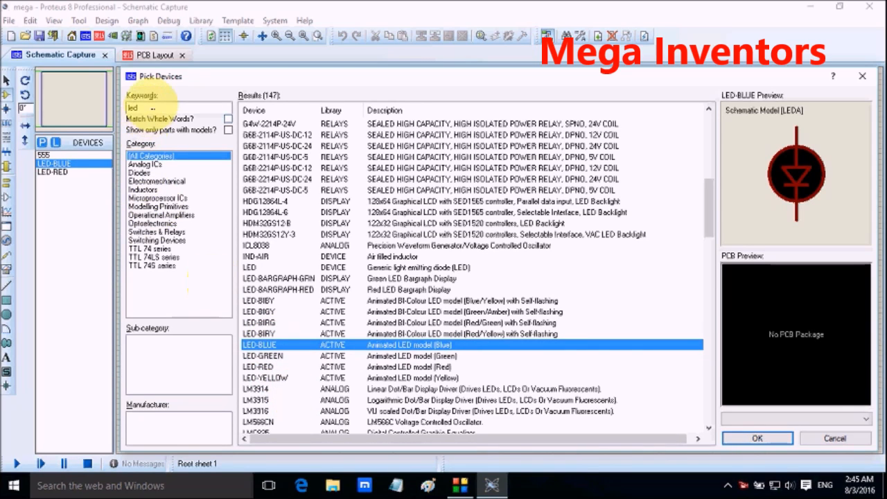
Step: Search the device library for ldr and add TORCH_LDR to the device list
{"action": "double_click", "coordinate": [133, 107]}
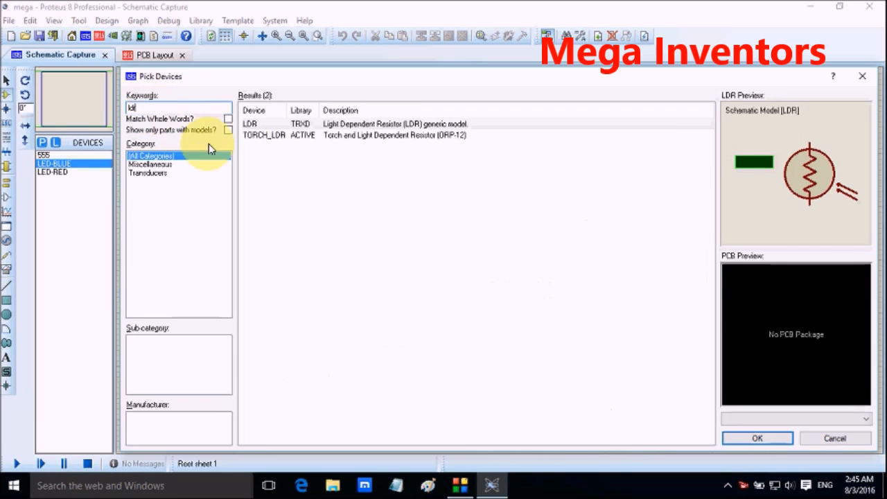
{"action": "left_click", "coordinate": [270, 135]}
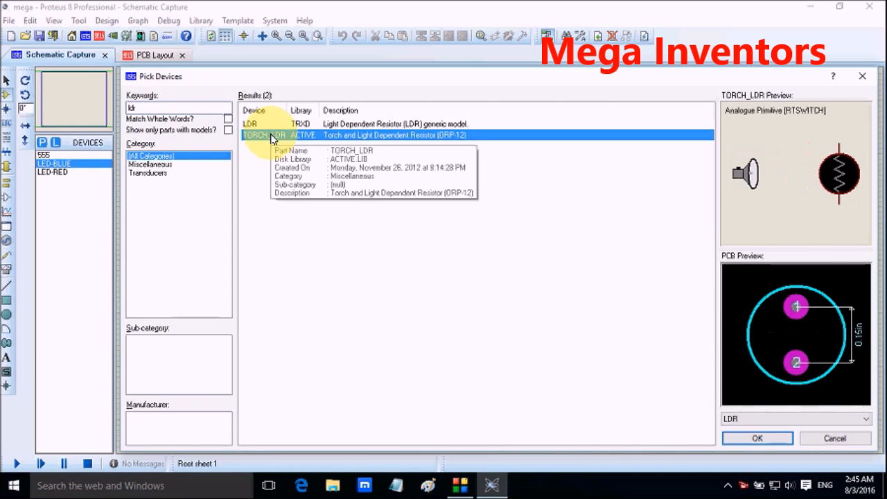
{"action": "double_click", "coordinate": [270, 135]}
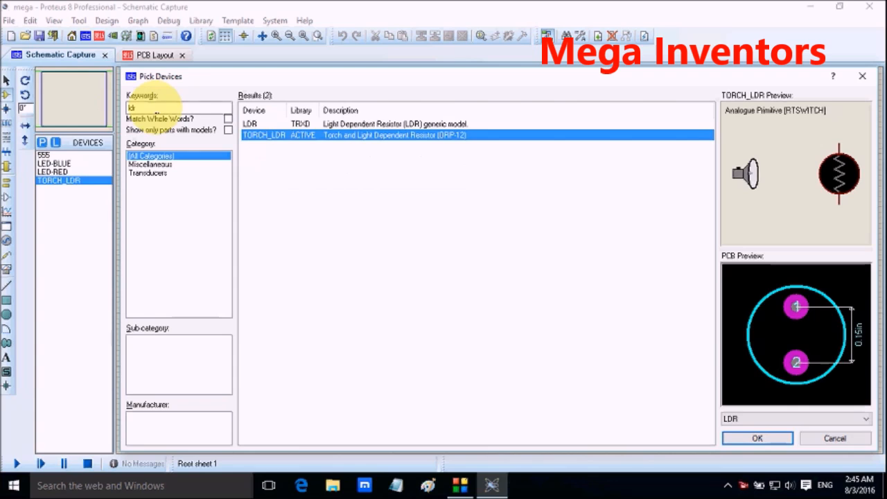
Step: Search the device library for resistor and add the analog primitive RESISTOR to the device list
{"action": "double_click", "coordinate": [158, 109]}
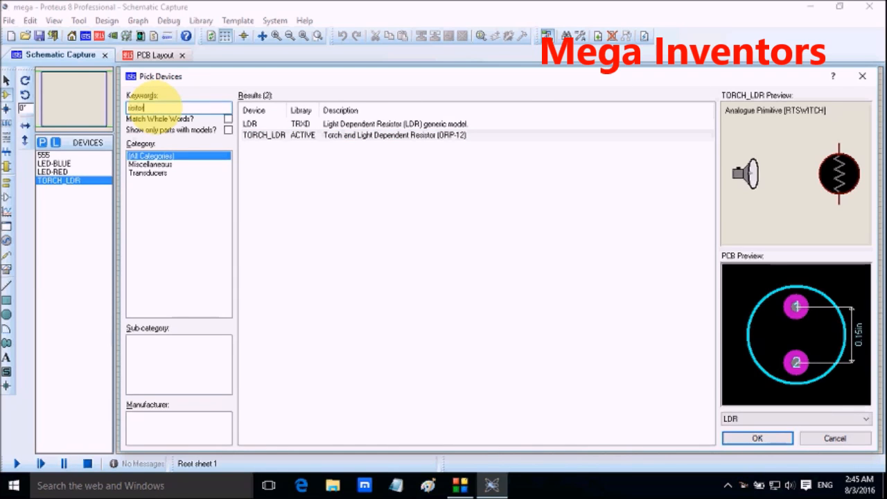
{"action": "type", "text": "resist"}
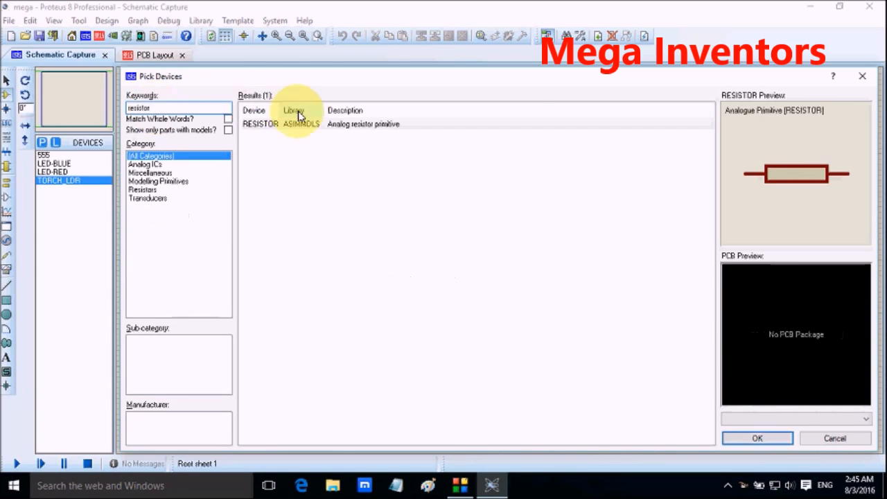
{"action": "double_click", "coordinate": [305, 126]}
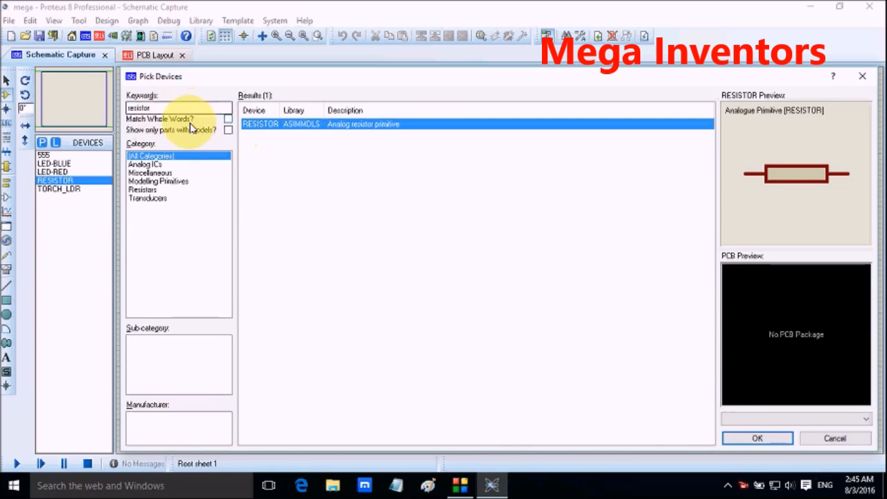
Step: Clear the search keyword and filter the library to the Resistors category, Variable sub-category
{"action": "double_click", "coordinate": [164, 109]}
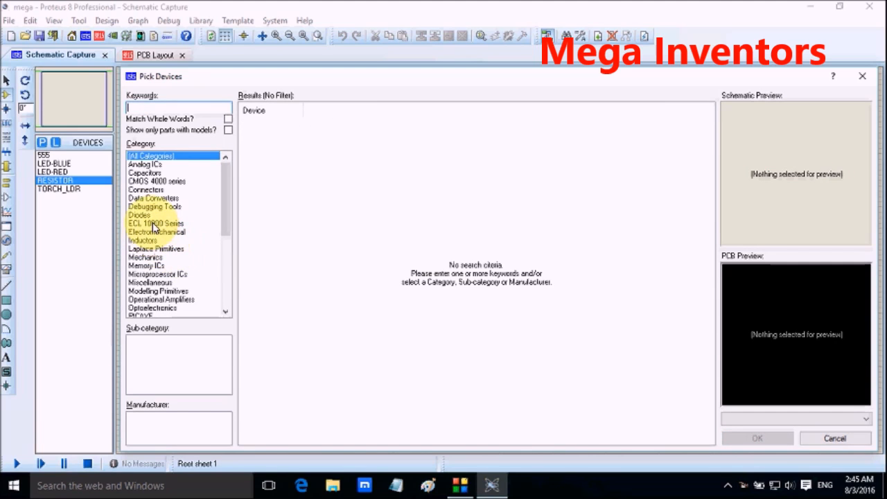
{"action": "scroll", "coordinate": [165, 305], "scroll_direction": "down", "scroll_amount": 5}
{"action": "scroll", "coordinate": [167, 294], "scroll_direction": "down", "scroll_amount": 1}
{"action": "scroll", "coordinate": [170, 290], "scroll_direction": "up", "scroll_amount": 2}
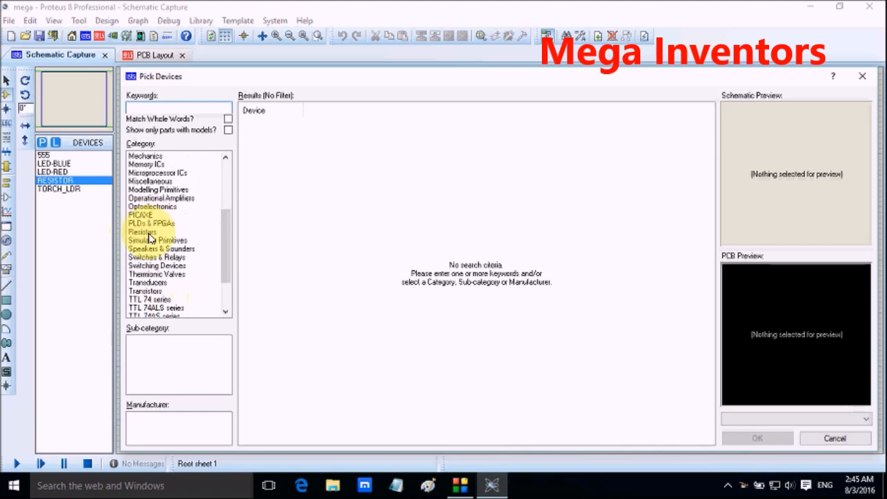
{"action": "left_click", "coordinate": [147, 233]}
{"action": "scroll", "coordinate": [179, 353], "scroll_direction": "down", "scroll_amount": 3}
{"action": "scroll", "coordinate": [177, 357], "scroll_direction": "down", "scroll_amount": 10}
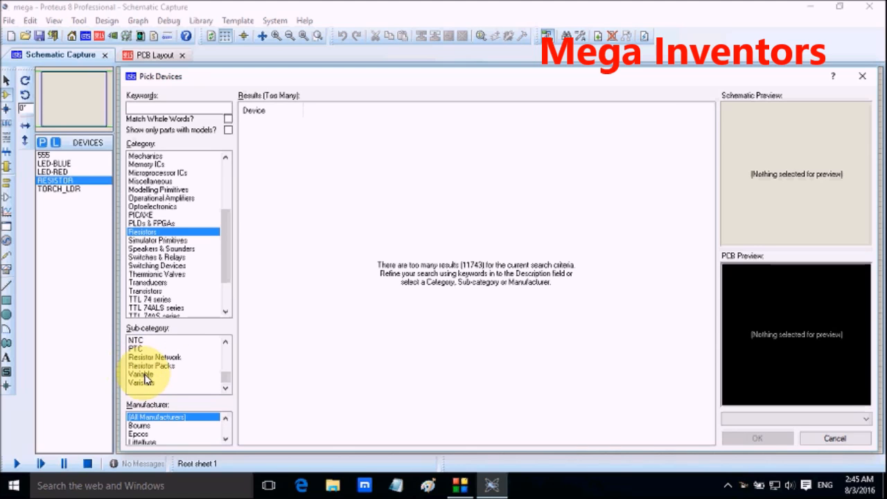
{"action": "left_click", "coordinate": [146, 375]}
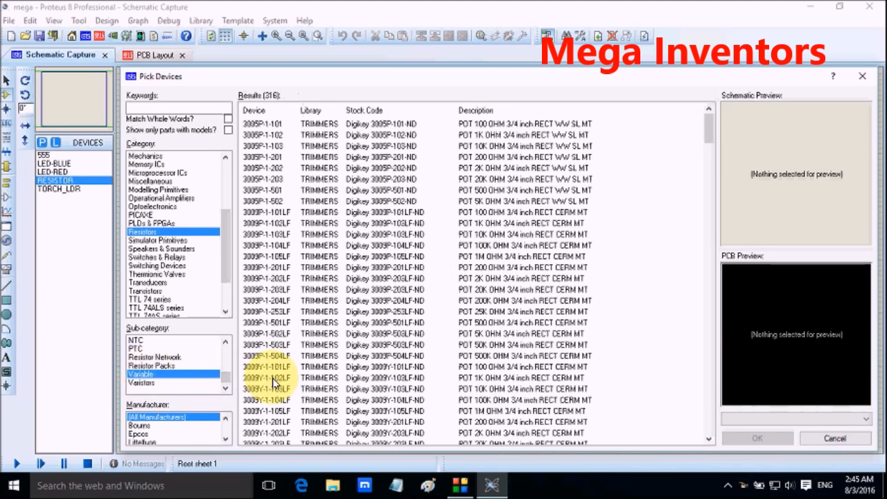
Step: Browse the variable resistors and add the trimmer 3252W-1-202LF with the PRE-SQ1 package to the device list
{"action": "scroll", "coordinate": [398, 282], "scroll_direction": "down", "scroll_amount": 3}
{"action": "scroll", "coordinate": [388, 245], "scroll_direction": "up", "scroll_amount": 3}
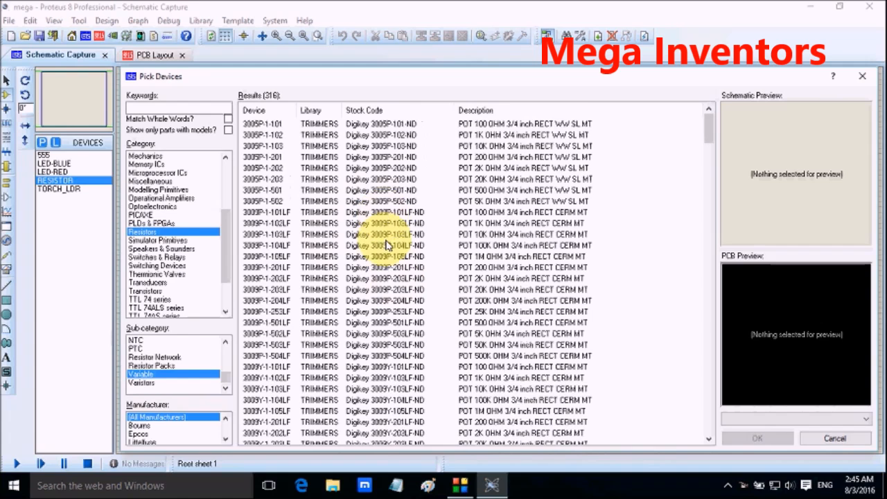
{"action": "left_click", "coordinate": [388, 124]}
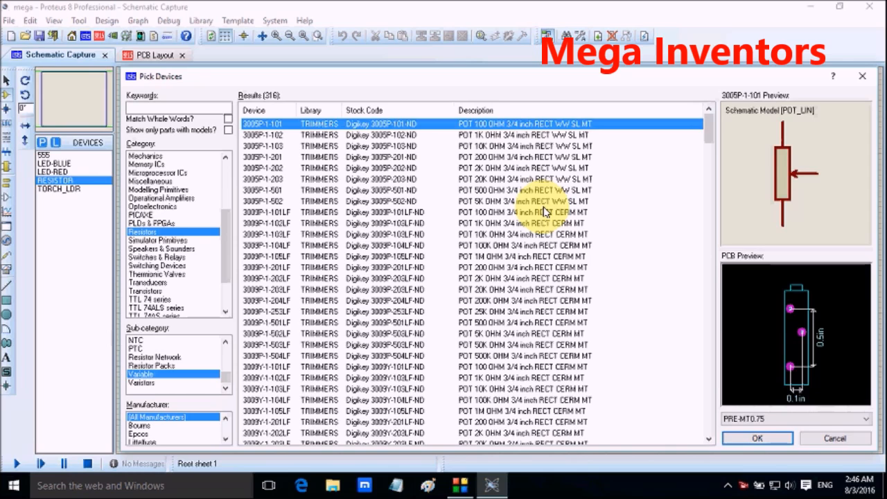
{"action": "left_click", "coordinate": [531, 136]}
{"action": "key", "text": "Down"}
{"action": "key", "text": "Down"}
{"action": "key", "text": "Down"}
{"action": "key", "text": "Down"}
{"action": "key", "text": "Down"}
{"action": "key", "text": "Down"}
{"action": "key", "text": "Down"}
{"action": "key", "text": "Down"}
{"action": "key", "text": "Down"}
{"action": "key", "text": "Down"}
{"action": "key", "text": "Down"}
{"action": "key", "text": "Down"}
{"action": "key", "text": "Down"}
{"action": "key", "text": "Down"}
{"action": "key", "text": "Down"}
{"action": "key", "text": "Down"}
{"action": "key", "text": "Down"}
{"action": "key", "text": "Down"}
{"action": "key", "text": "Down"}
{"action": "key", "text": "Down"}
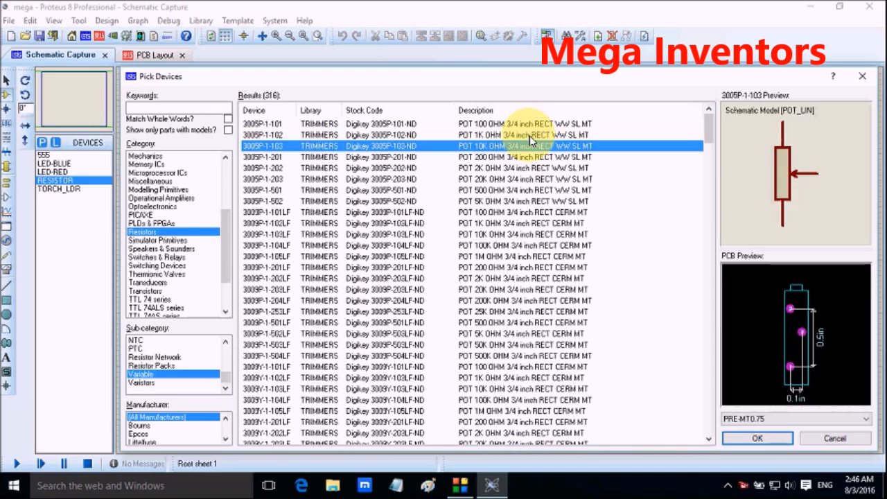
{"action": "key", "text": "Down"}
{"action": "key", "text": "Down"}
{"action": "key", "text": "Down"}
{"action": "key", "text": "Down"}
{"action": "key", "text": "Down"}
{"action": "key", "text": "Down"}
{"action": "key", "text": "Down"}
{"action": "key", "text": "Down"}
{"action": "key", "text": "Down"}
{"action": "key", "text": "Down"}
{"action": "key", "text": "Down"}
{"action": "key", "text": "Down"}
{"action": "key", "text": "Down"}
{"action": "key", "text": "Down"}
{"action": "key", "text": "Down"}
{"action": "key", "text": "Down"}
{"action": "key", "text": "Down"}
{"action": "key", "text": "Down"}
{"action": "key", "text": "Down"}
{"action": "key", "text": "Down"}
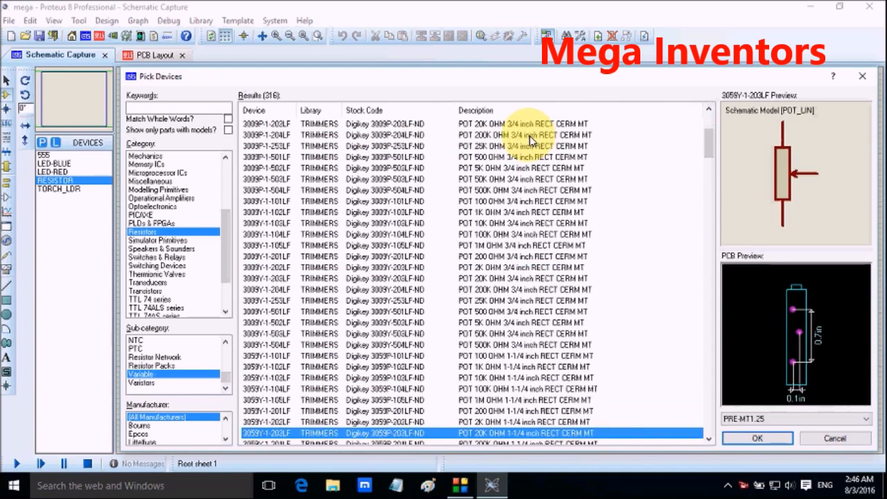
{"action": "key", "text": "Down"}
{"action": "key", "text": "Down"}
{"action": "key", "text": "Down"}
{"action": "key", "text": "Down"}
{"action": "key", "text": "Down"}
{"action": "key", "text": "Down"}
{"action": "key", "text": "Down"}
{"action": "key", "text": "Down"}
{"action": "key", "text": "Down"}
{"action": "key", "text": "Down"}
{"action": "key", "text": "Down"}
{"action": "key", "text": "Down"}
{"action": "key", "text": "Down"}
{"action": "key", "text": "Down"}
{"action": "key", "text": "Down"}
{"action": "key", "text": "Down"}
{"action": "key", "text": "Down"}
{"action": "key", "text": "Down"}
{"action": "key", "text": "Down"}
{"action": "key", "text": "Down"}
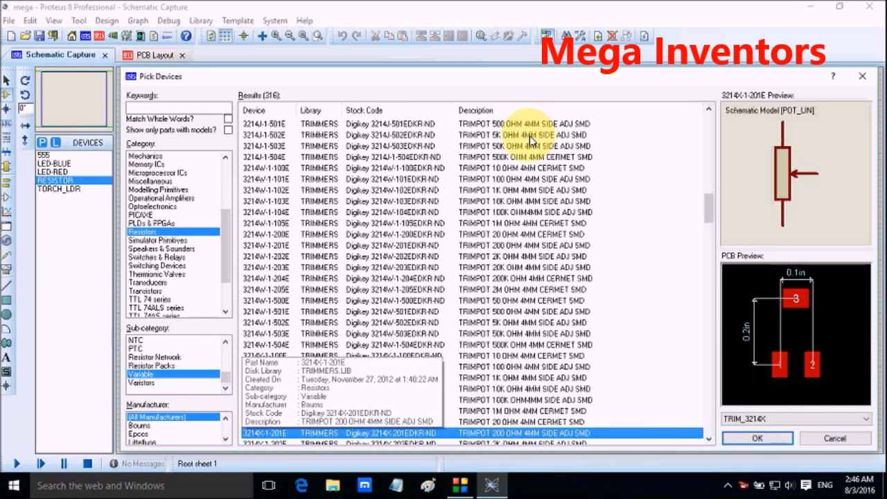
{"action": "key", "text": "Down"}
{"action": "key", "text": "Down"}
{"action": "key", "text": "Down"}
{"action": "key", "text": "Down"}
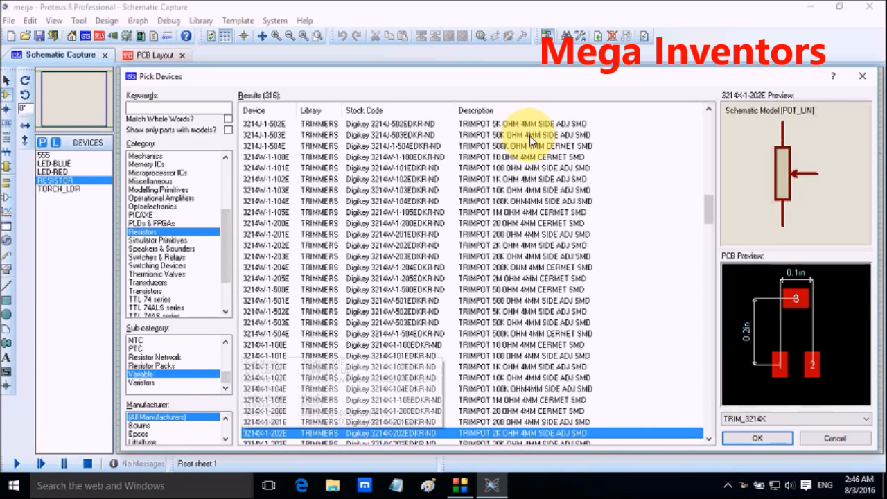
{"action": "key", "text": "Down"}
{"action": "key", "text": "Down"}
{"action": "key", "text": "Down"}
{"action": "key", "text": "Down"}
{"action": "key", "text": "Down"}
{"action": "key", "text": "Down"}
{"action": "key", "text": "Down"}
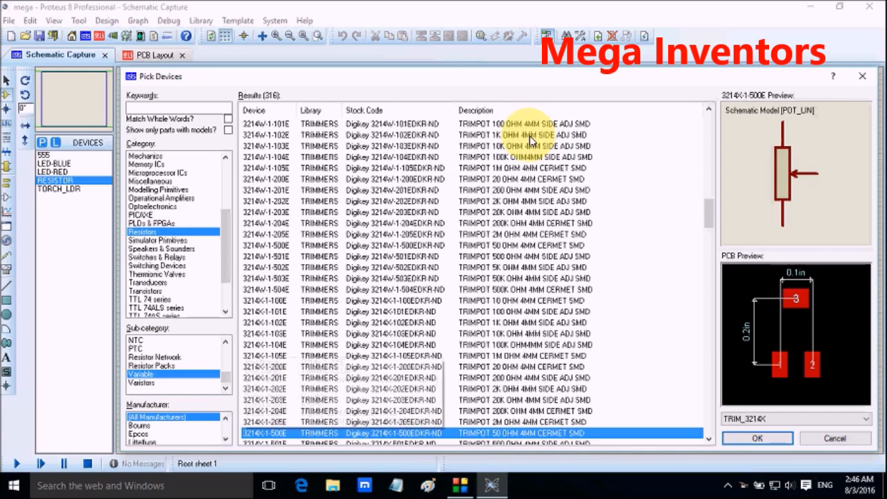
{"action": "key", "text": "Down"}
{"action": "key", "text": "Down"}
{"action": "key", "text": "Down"}
{"action": "key", "text": "Down"}
{"action": "key", "text": "Down"}
{"action": "key", "text": "Down"}
{"action": "key", "text": "Down"}
{"action": "key", "text": "Down"}
{"action": "key", "text": "Down"}
{"action": "key", "text": "Down"}
{"action": "key", "text": "Down"}
{"action": "key", "text": "Down"}
{"action": "key", "text": "Down"}
{"action": "key", "text": "Down"}
{"action": "key", "text": "Down"}
{"action": "key", "text": "Down"}
{"action": "key", "text": "Down"}
{"action": "key", "text": "Down"}
{"action": "key", "text": "Down"}
{"action": "key", "text": "Down"}
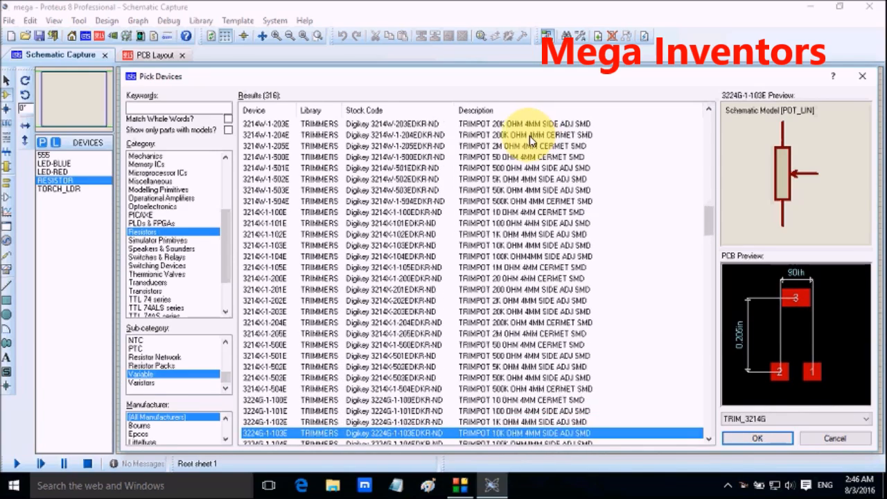
{"action": "key", "text": "Down"}
{"action": "key", "text": "Down"}
{"action": "key", "text": "Down"}
{"action": "key", "text": "Down"}
{"action": "key", "text": "Down"}
{"action": "key", "text": "Down"}
{"action": "key", "text": "Down"}
{"action": "key", "text": "Down"}
{"action": "key", "text": "Down"}
{"action": "key", "text": "Down"}
{"action": "key", "text": "Down"}
{"action": "key", "text": "Down"}
{"action": "key", "text": "Down"}
{"action": "key", "text": "Down"}
{"action": "key", "text": "Down"}
{"action": "key", "text": "Down"}
{"action": "key", "text": "Down"}
{"action": "key", "text": "Down"}
{"action": "key", "text": "Down"}
{"action": "key", "text": "Down"}
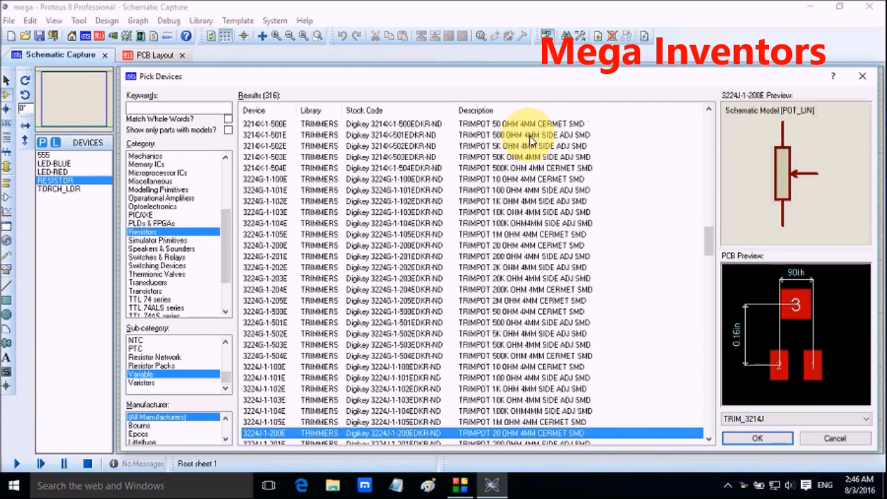
{"action": "key", "text": "Down"}
{"action": "key", "text": "Down"}
{"action": "key", "text": "Down"}
{"action": "key", "text": "Down"}
{"action": "key", "text": "Down"}
{"action": "key", "text": "Down"}
{"action": "key", "text": "Down"}
{"action": "key", "text": "Down"}
{"action": "key", "text": "Down"}
{"action": "key", "text": "Down"}
{"action": "key", "text": "Down"}
{"action": "key", "text": "Down"}
{"action": "key", "text": "Down"}
{"action": "key", "text": "Down"}
{"action": "key", "text": "Down"}
{"action": "key", "text": "Down"}
{"action": "key", "text": "Down"}
{"action": "key", "text": "Down"}
{"action": "key", "text": "Down"}
{"action": "key", "text": "Down"}
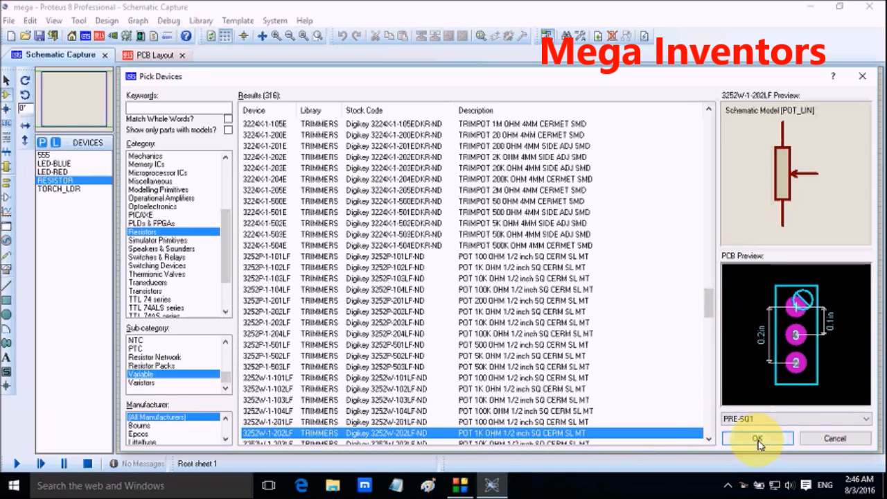
{"action": "double_click", "coordinate": [630, 434]}
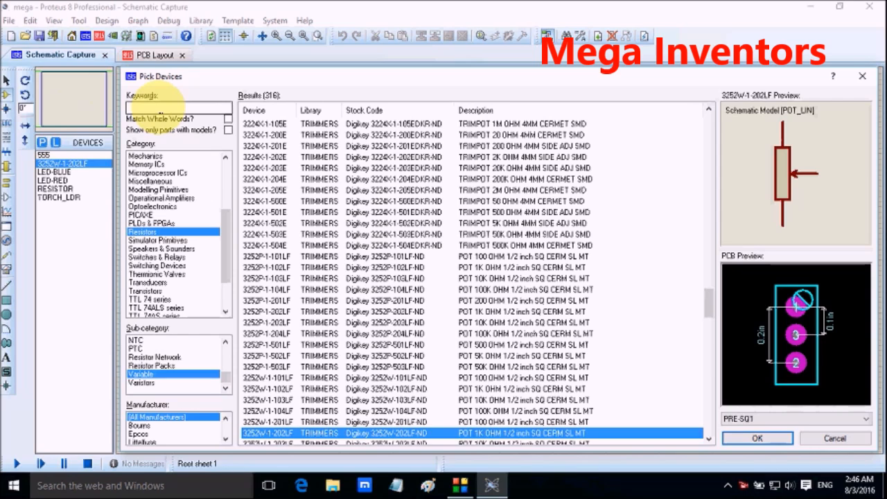
Step: Filter the device library to the Connectors category, Terminal Blocks sub-category
{"action": "left_click", "coordinate": [156, 108]}
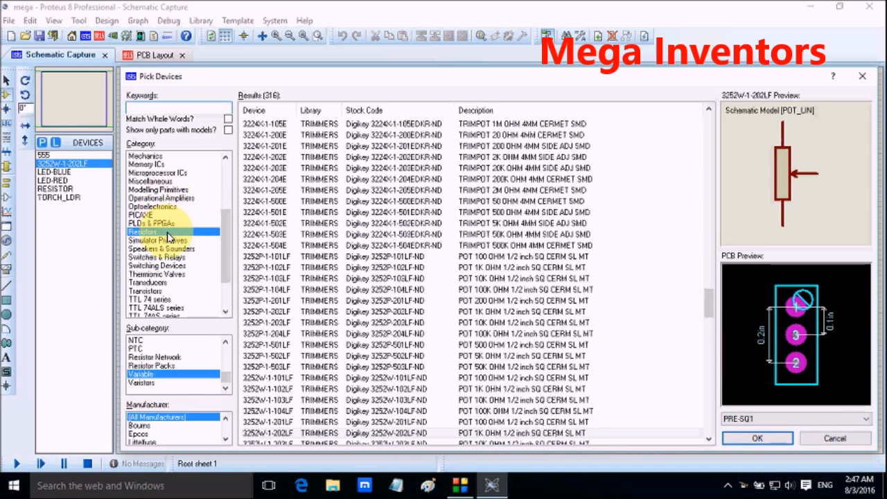
{"action": "scroll", "coordinate": [168, 272], "scroll_direction": "down", "scroll_amount": 1}
{"action": "scroll", "coordinate": [168, 272], "scroll_direction": "down", "scroll_amount": 1}
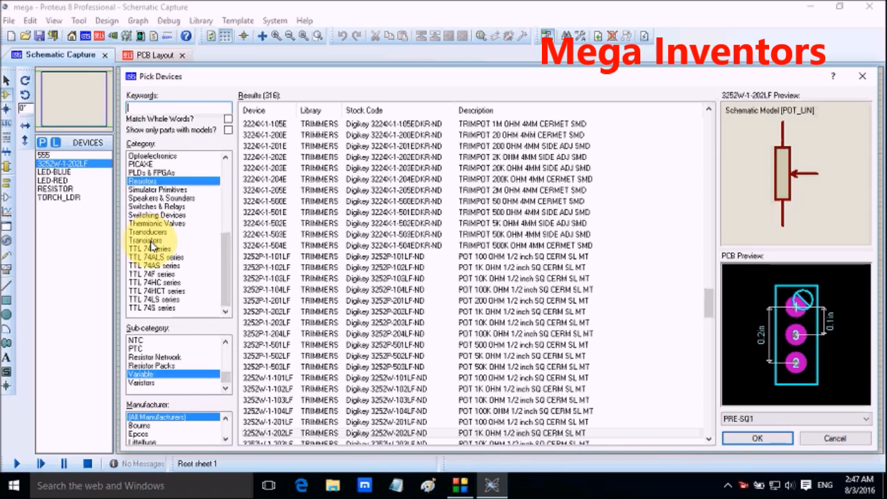
{"action": "scroll", "coordinate": [156, 235], "scroll_direction": "up", "scroll_amount": 4}
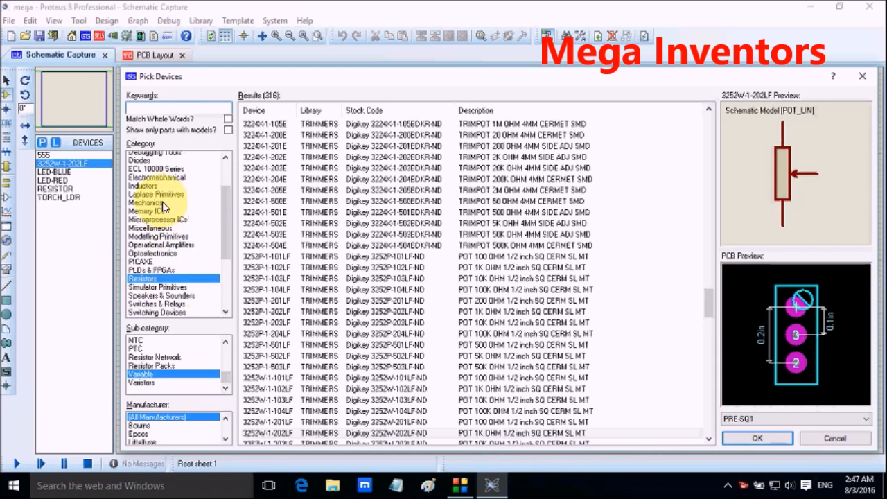
{"action": "scroll", "coordinate": [163, 205], "scroll_direction": "up", "scroll_amount": 2}
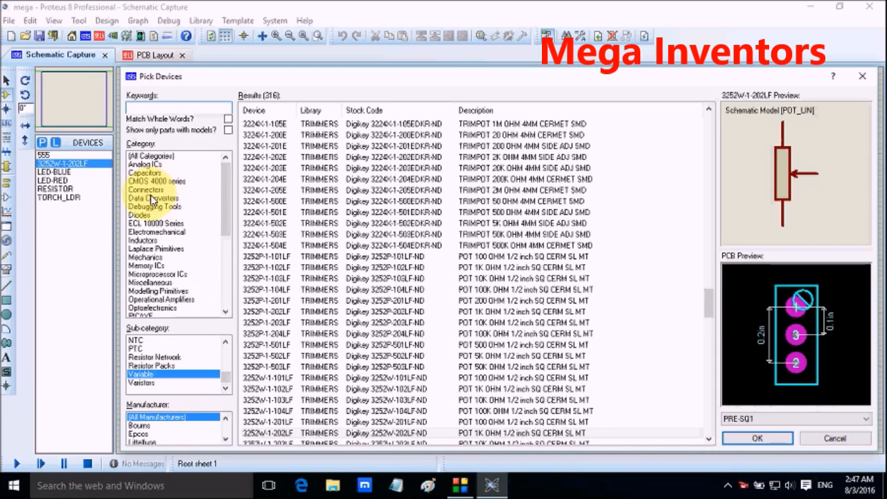
{"action": "left_click", "coordinate": [149, 190]}
{"action": "scroll", "coordinate": [189, 355], "scroll_direction": "down", "scroll_amount": 2}
{"action": "scroll", "coordinate": [187, 356], "scroll_direction": "down", "scroll_amount": 3}
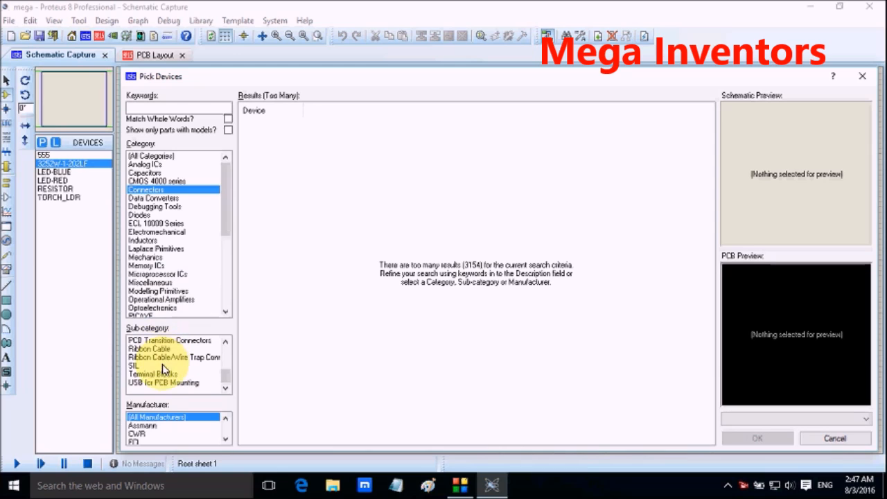
{"action": "left_click", "coordinate": [147, 377]}
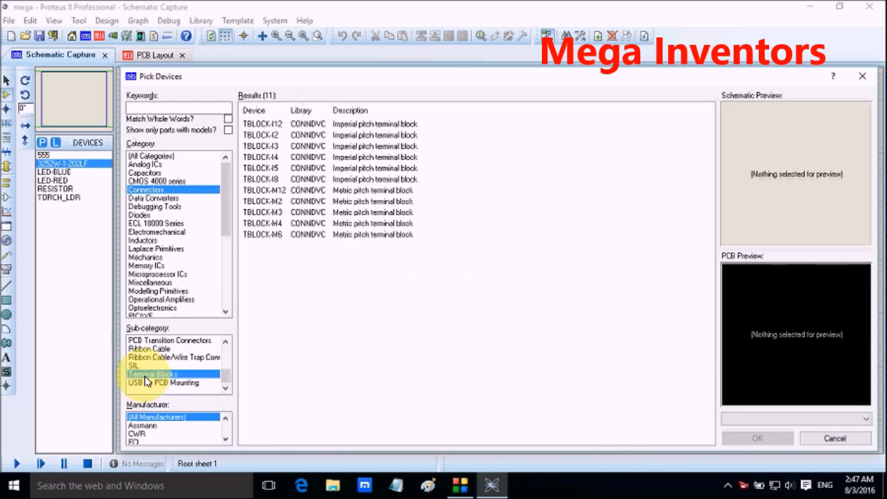
Step: Add the two-pin terminal block TBLOCK-I2 to the device list and close the device picker
{"action": "left_click", "coordinate": [309, 125]}
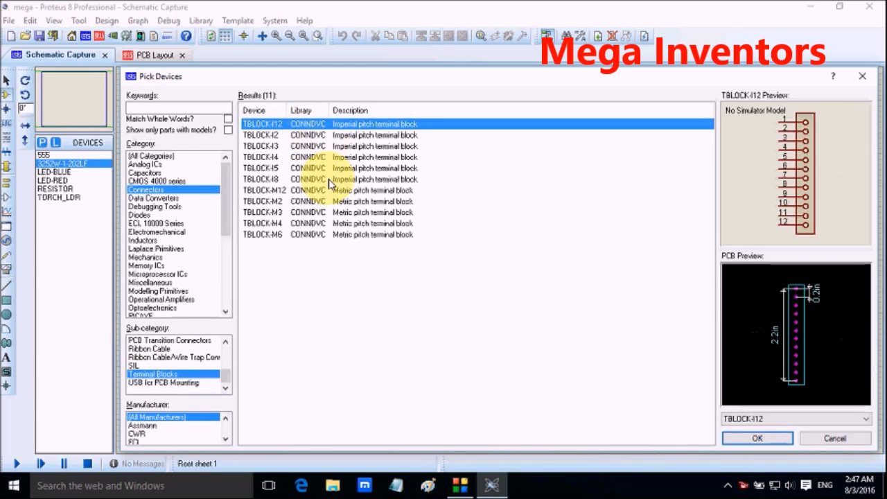
{"action": "key", "text": "Down"}
{"action": "key", "text": "Down"}
{"action": "key", "text": "Down"}
{"action": "key", "text": "Down"}
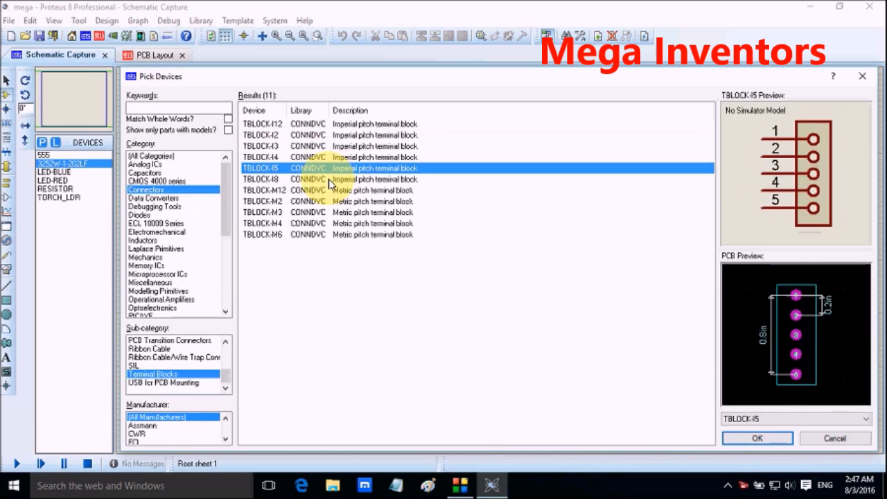
{"action": "key", "text": "Up"}
{"action": "key", "text": "Up"}
{"action": "key", "text": "Up"}
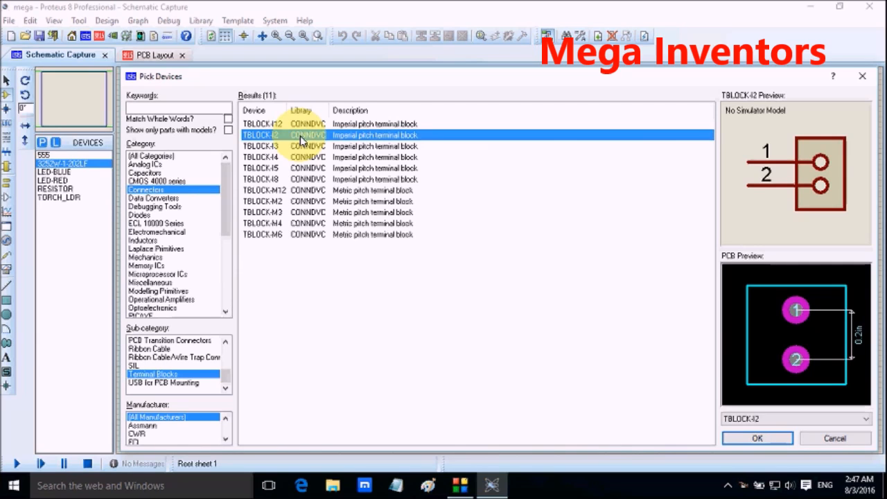
{"action": "double_click", "coordinate": [302, 135]}
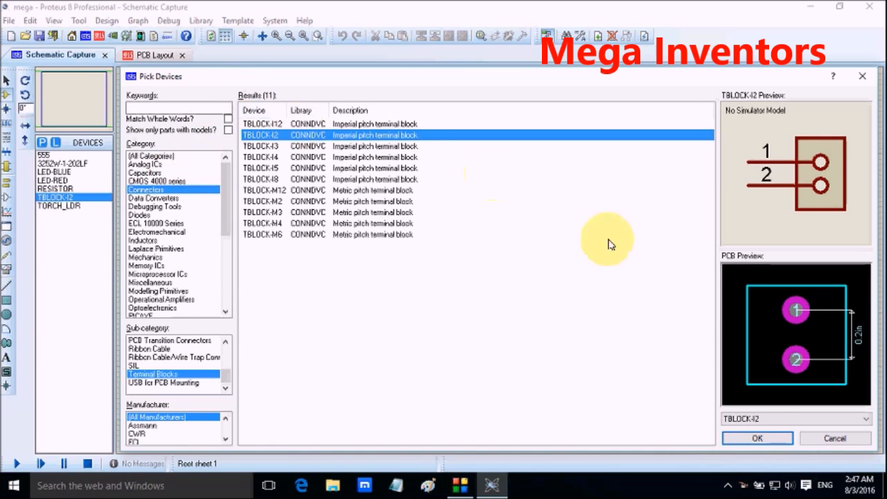
{"action": "left_click", "coordinate": [757, 437]}
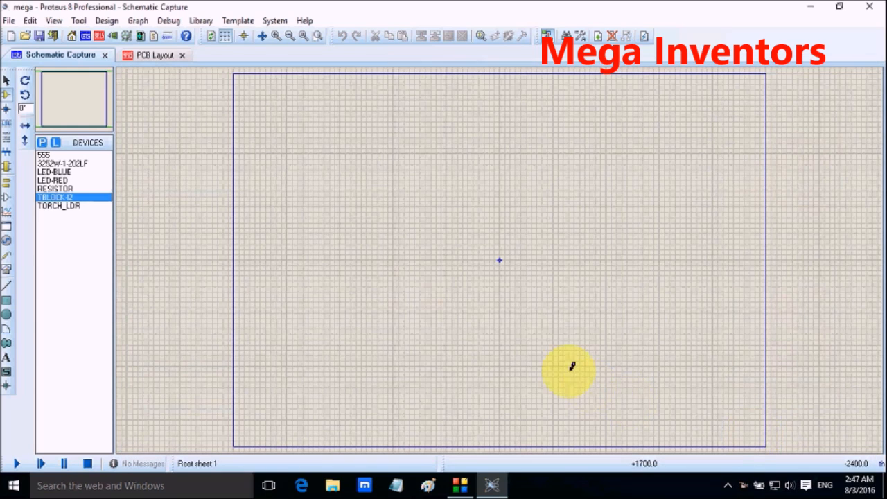
Step: Place the 555 timer in the upper-left area of the schematic sheet
{"action": "right_click", "coordinate": [380, 169]}
{"action": "left_click", "coordinate": [326, 182]}
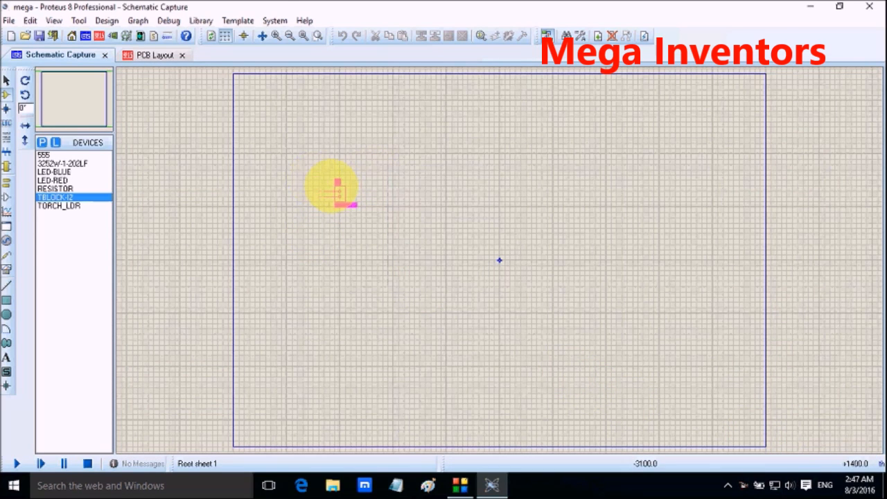
{"action": "left_click", "coordinate": [45, 155]}
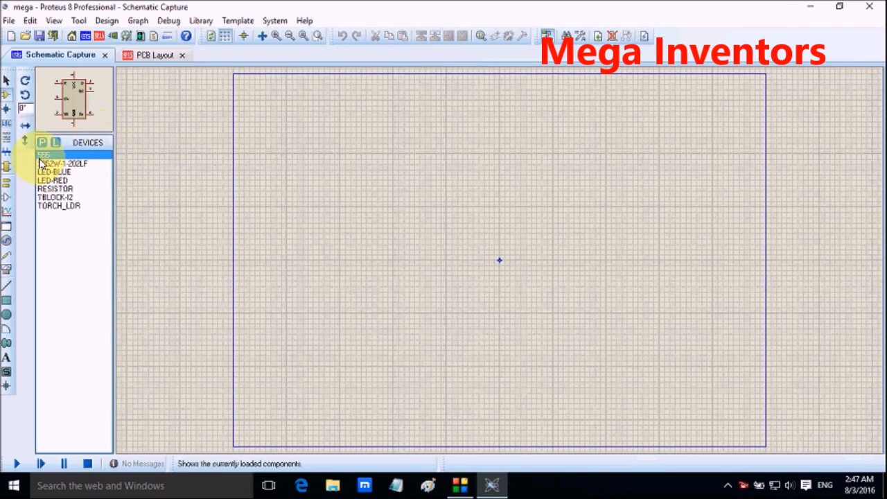
{"action": "scroll", "coordinate": [418, 232], "scroll_direction": "down", "scroll_amount": 1}
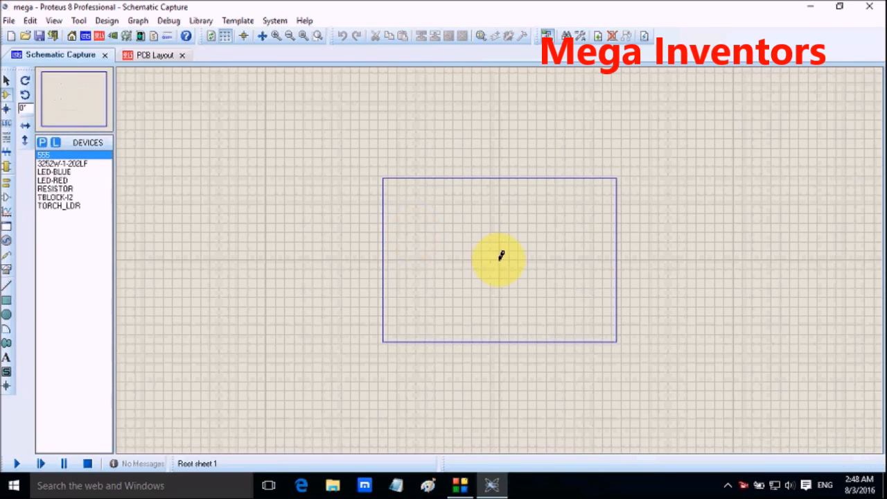
{"action": "scroll", "coordinate": [501, 253], "scroll_direction": "up", "scroll_amount": 2}
{"action": "scroll", "coordinate": [443, 243], "scroll_direction": "up", "scroll_amount": 1}
{"action": "left_click", "coordinate": [63, 84]}
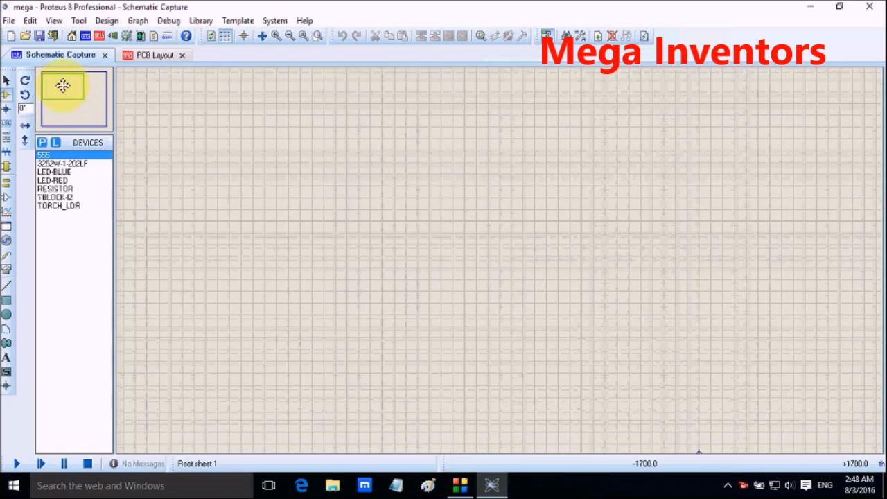
{"action": "left_click", "coordinate": [62, 85]}
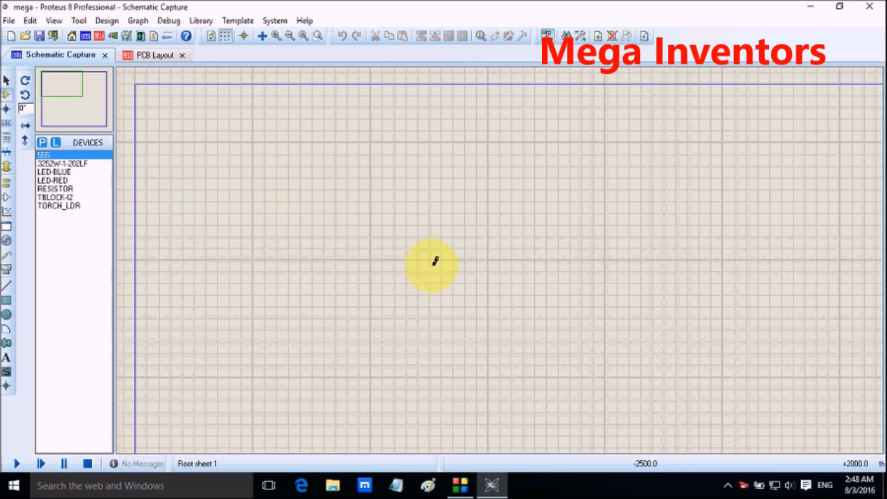
{"action": "left_click", "coordinate": [90, 154]}
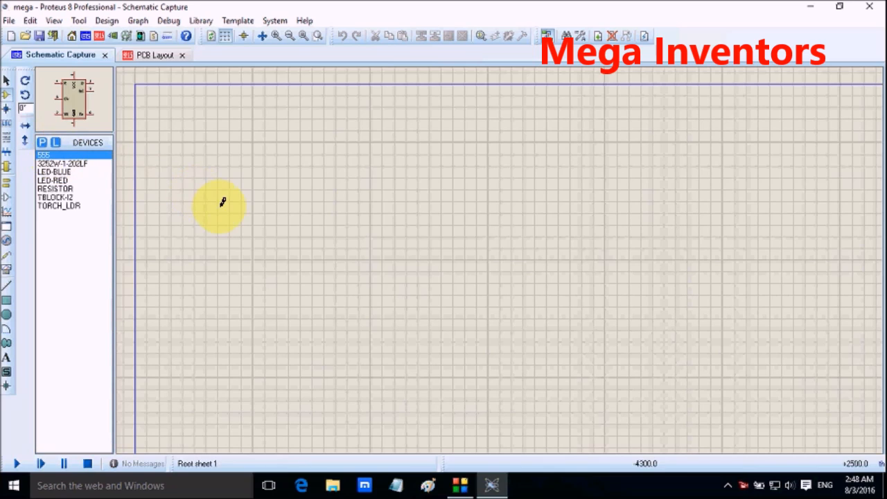
{"action": "left_click", "coordinate": [324, 205]}
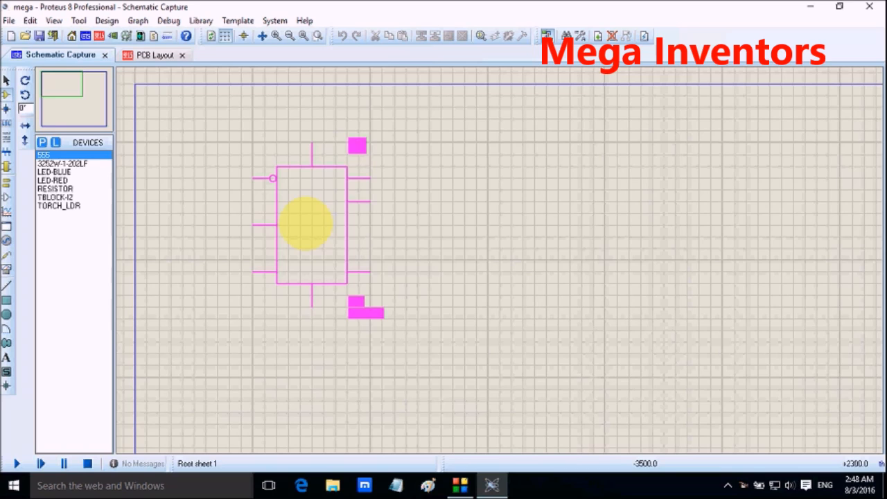
{"action": "left_click", "coordinate": [305, 224]}
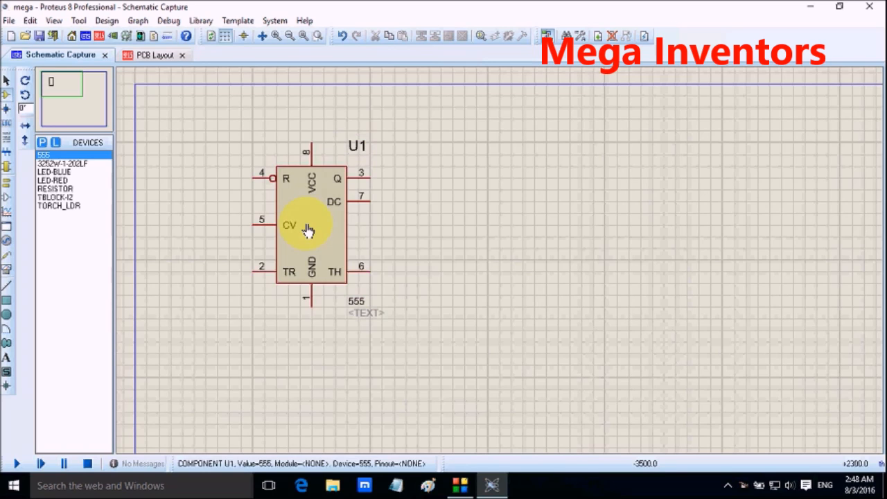
Step: Place the 3252W-1-202LF variable resistor to the left of the 555 timer, near its TR pin
{"action": "left_click", "coordinate": [91, 164]}
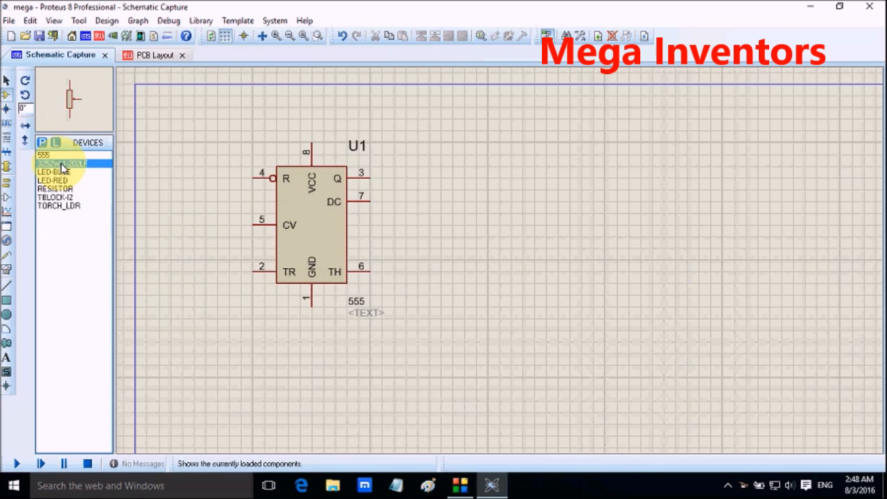
{"action": "left_click", "coordinate": [173, 269]}
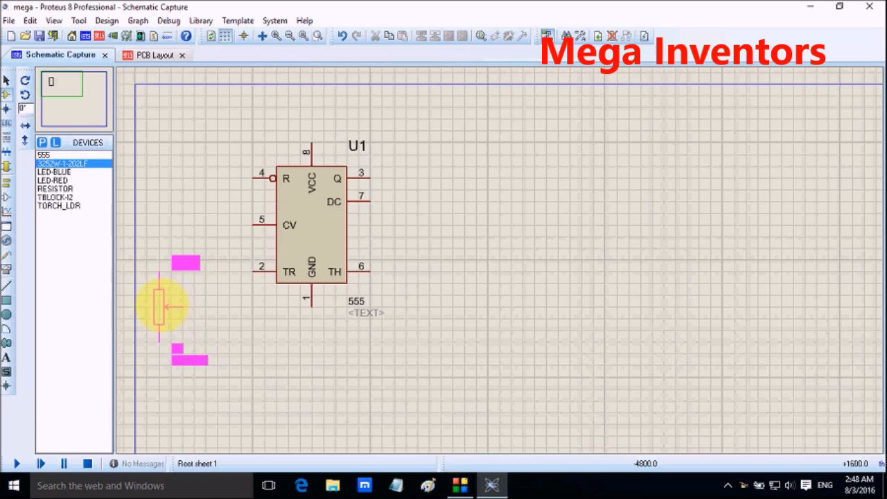
{"action": "left_click", "coordinate": [170, 282]}
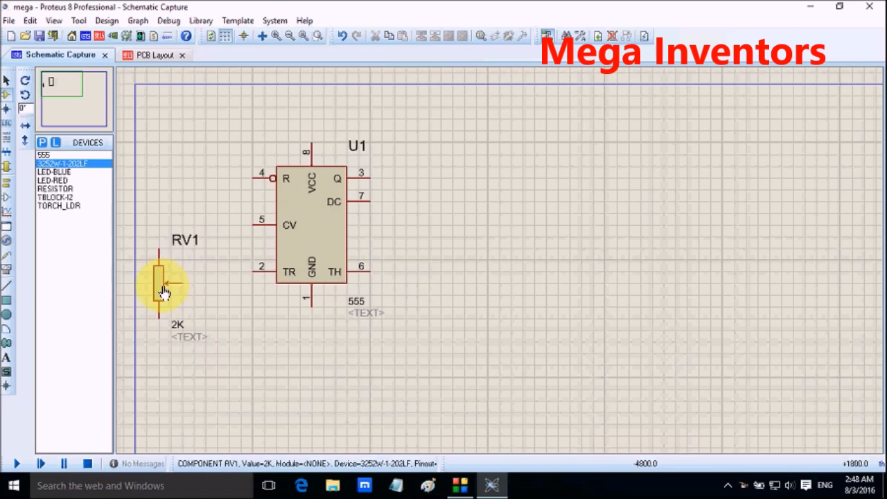
Step: Place the TORCH_LDR above the variable resistor, near the upper-left corner of the sheet
{"action": "left_click", "coordinate": [65, 208]}
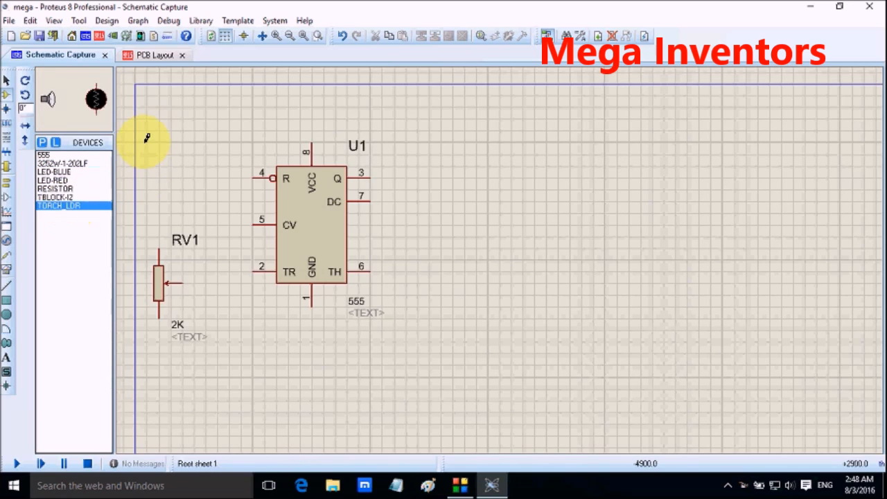
{"action": "left_click", "coordinate": [144, 131]}
{"action": "left_click", "coordinate": [158, 142]}
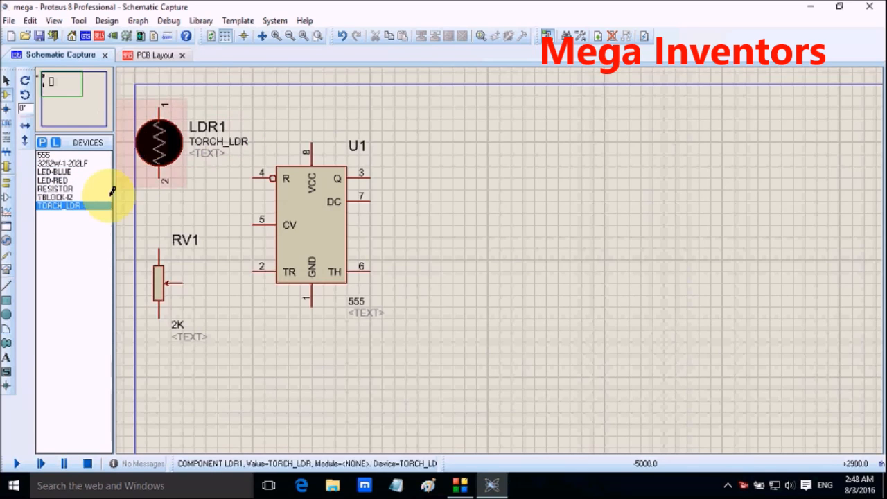
Step: Place a RESISTOR from the device list to the upper right of the 555 timer
{"action": "left_click", "coordinate": [57, 188]}
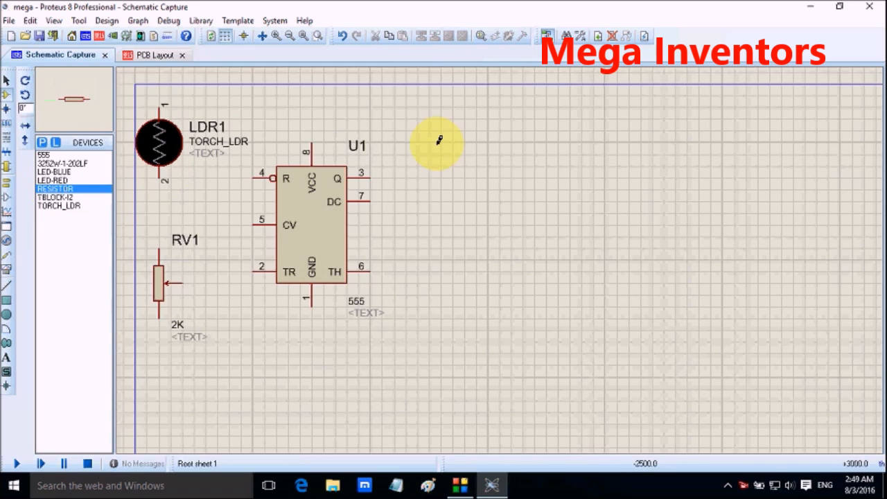
{"action": "left_click", "coordinate": [471, 135]}
{"action": "left_click", "coordinate": [458, 149]}
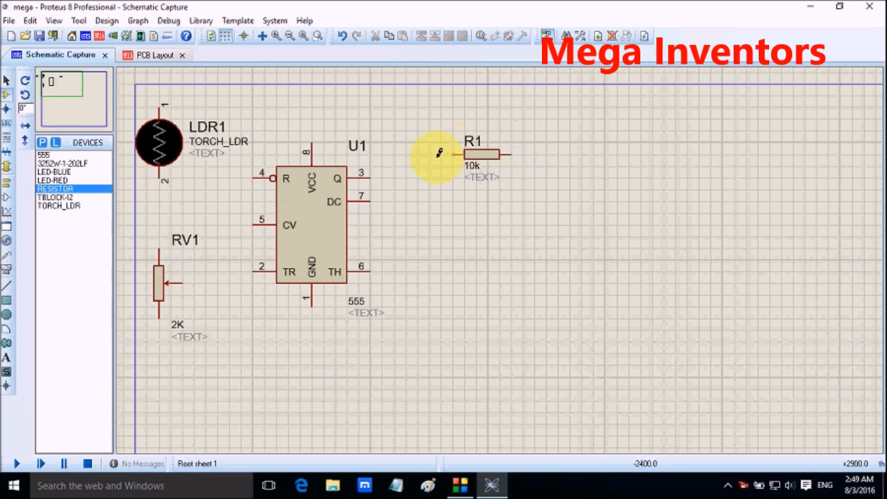
Step: Rotate resistor R1 clockwise to a vertical orientation and move it slightly down and to the left
{"action": "right_click", "coordinate": [477, 149]}
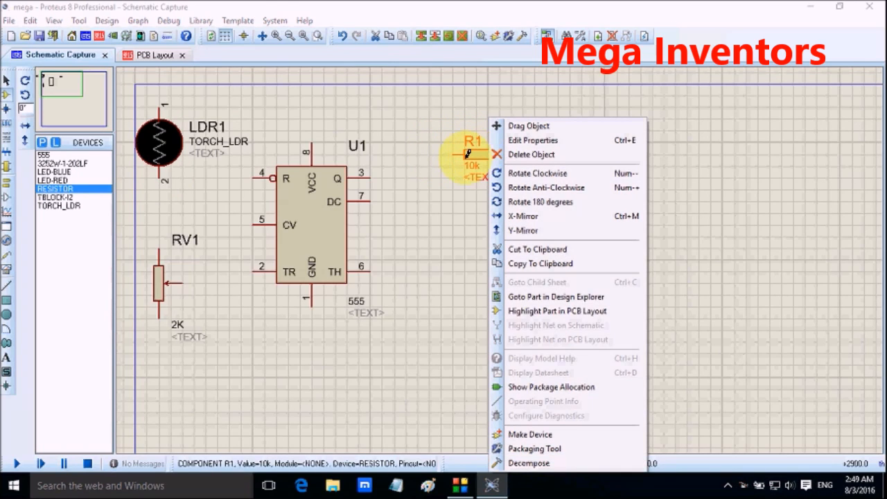
{"action": "left_click", "coordinate": [419, 128]}
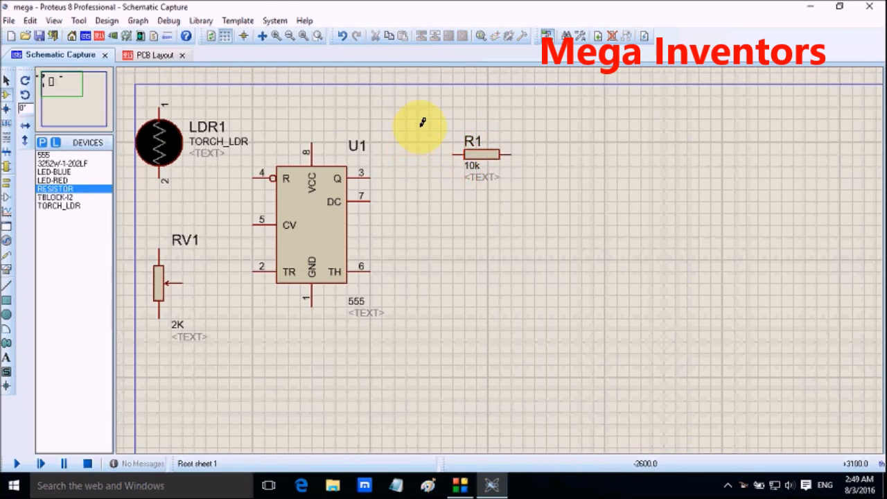
{"action": "right_click", "coordinate": [472, 161]}
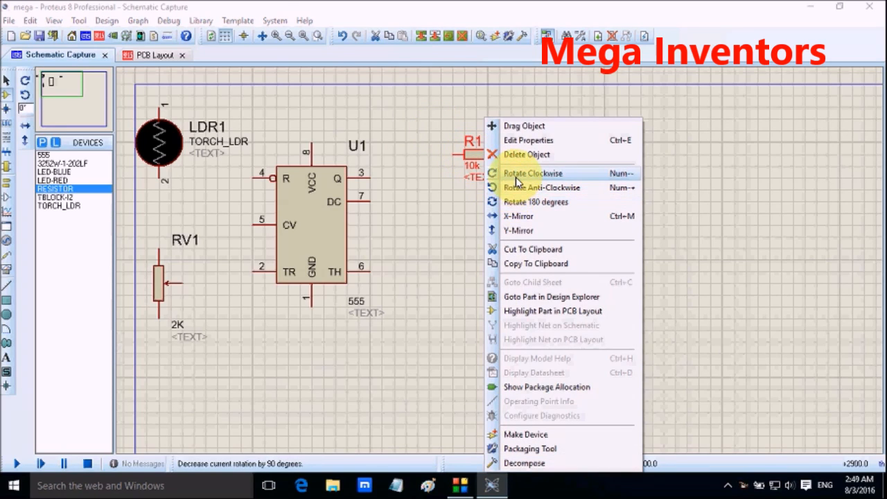
{"action": "left_click", "coordinate": [516, 177]}
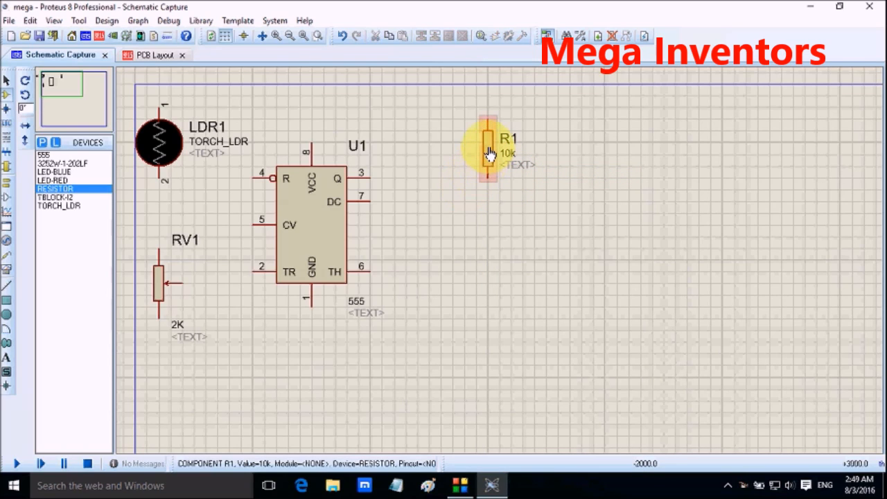
{"action": "left_click", "coordinate": [488, 154]}
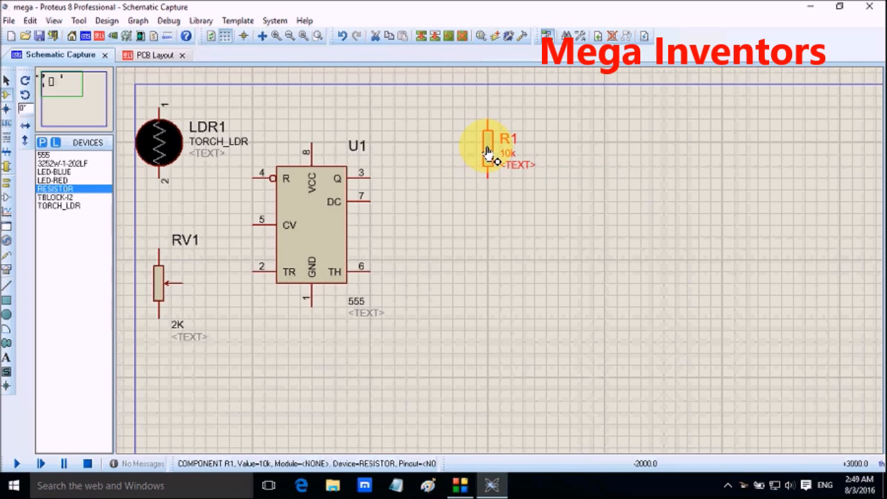
{"action": "left_click_drag", "start_coordinate": [488, 154], "coordinate": [475, 169]}
{"action": "left_click", "coordinate": [433, 224]}
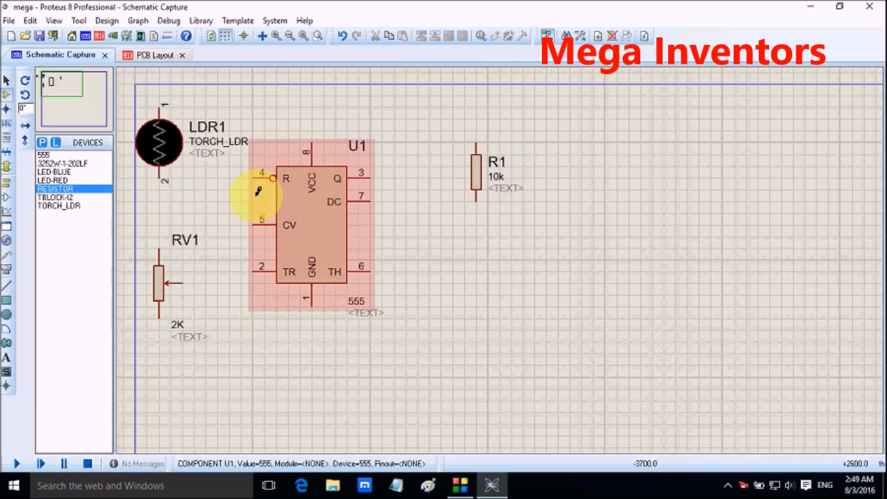
Step: Place an LED-RED directly below resistor R1, aligned with it and leaving a small gap
{"action": "left_click", "coordinate": [58, 180]}
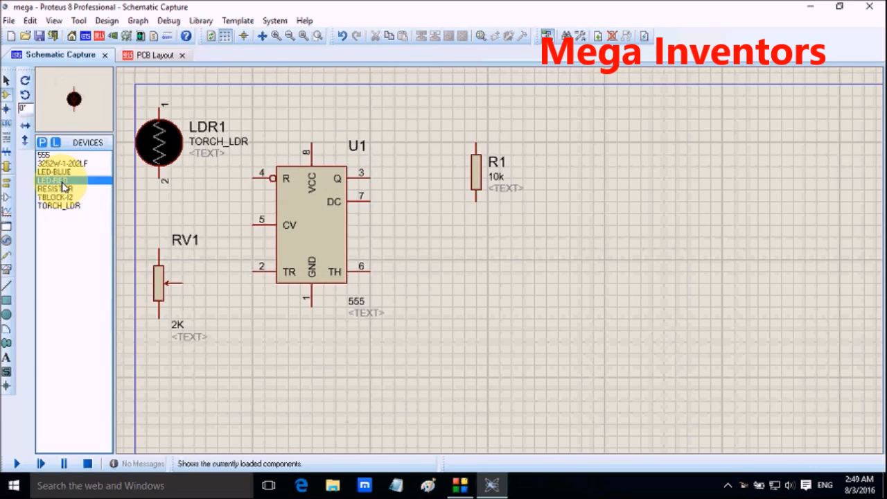
{"action": "left_click", "coordinate": [471, 236]}
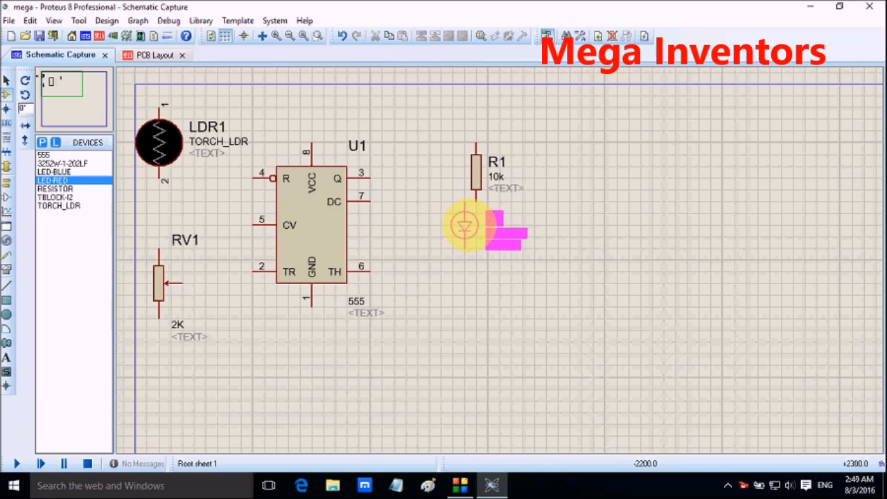
{"action": "right_click", "coordinate": [472, 226]}
{"action": "left_click", "coordinate": [477, 220]}
{"action": "right_click", "coordinate": [477, 219]}
{"action": "left_click", "coordinate": [476, 219]}
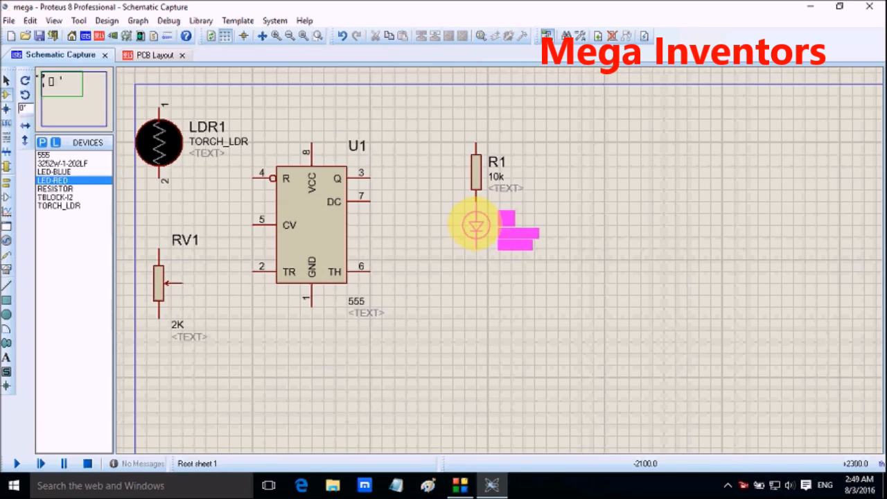
{"action": "right_click", "coordinate": [477, 219]}
{"action": "left_click", "coordinate": [477, 219]}
{"action": "left_click", "coordinate": [475, 246]}
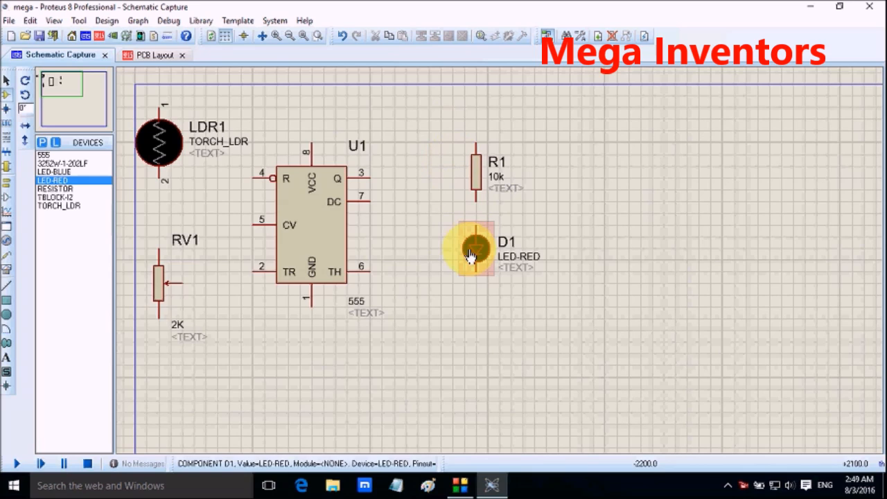
Step: Place an LED-BLUE below the red LED, aligned vertically with it
{"action": "left_click", "coordinate": [61, 171]}
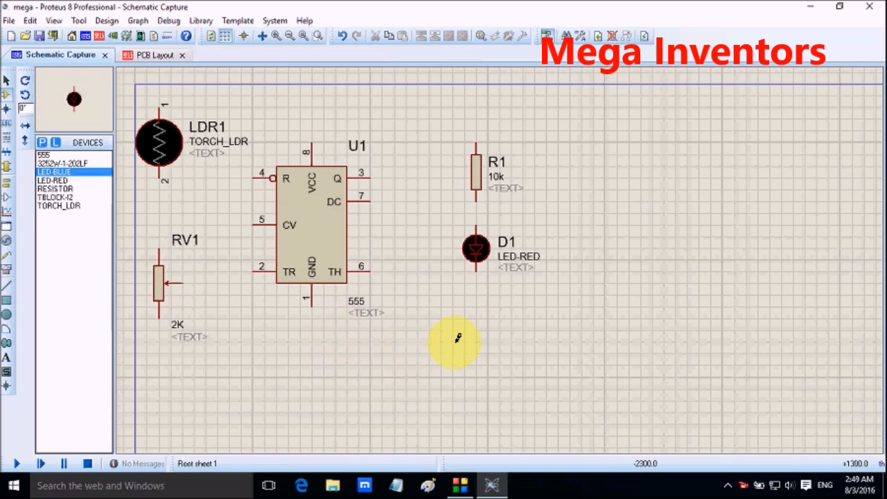
{"action": "left_click", "coordinate": [475, 362]}
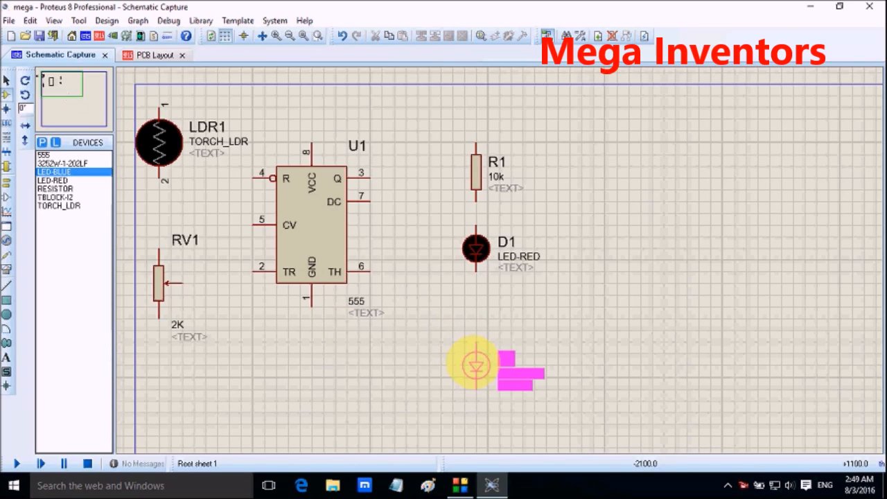
{"action": "left_click", "coordinate": [475, 366]}
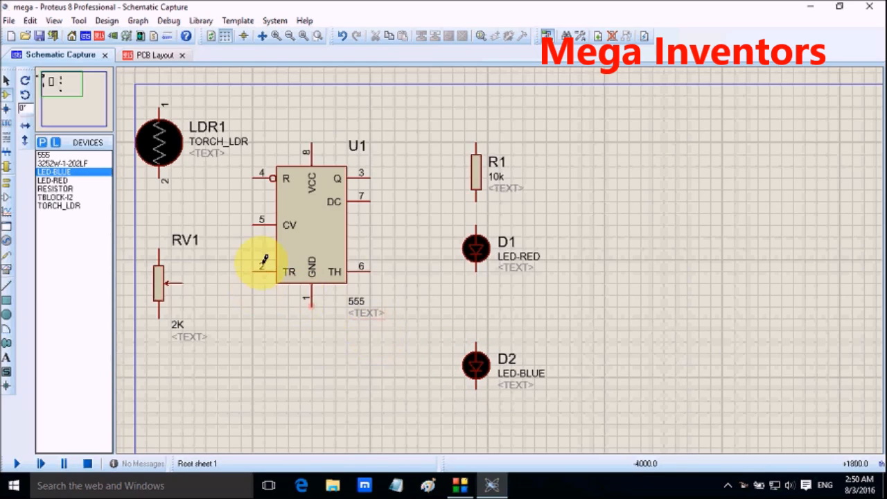
Step: Place the TBLOCK-I2 terminal block well to the right of resistor R1 and the red LED
{"action": "left_click", "coordinate": [60, 162]}
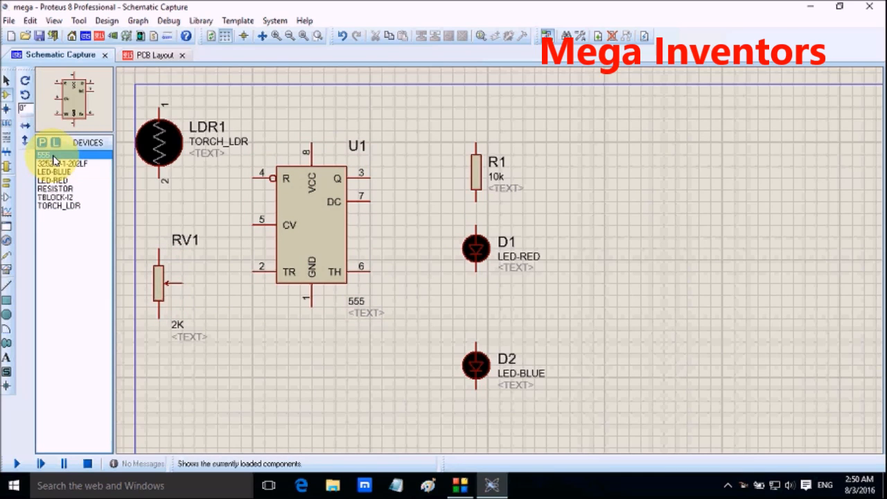
{"action": "left_click", "coordinate": [59, 173]}
{"action": "left_click", "coordinate": [62, 181]}
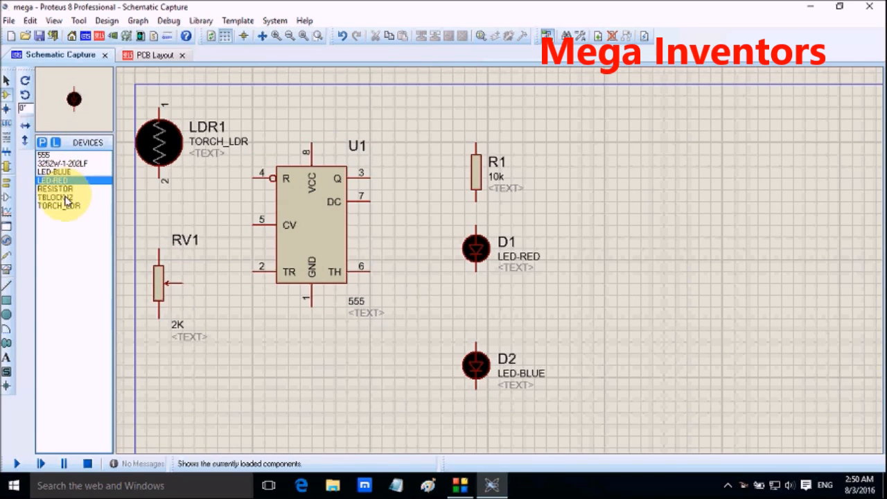
{"action": "left_click", "coordinate": [65, 197]}
{"action": "left_click", "coordinate": [68, 206]}
{"action": "left_click", "coordinate": [62, 197]}
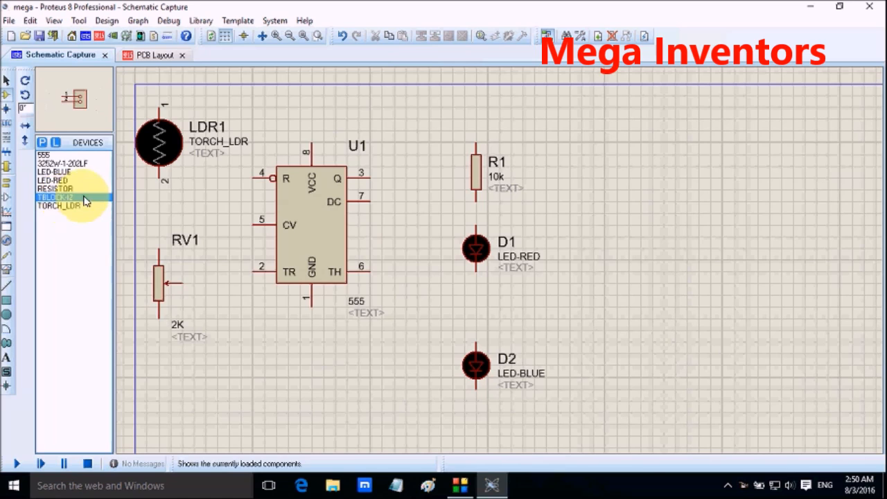
{"action": "left_click", "coordinate": [656, 183]}
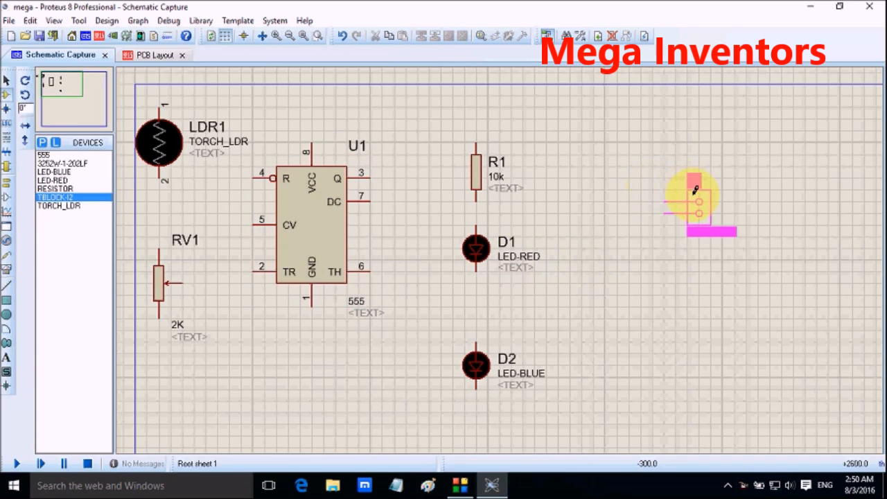
{"action": "left_click", "coordinate": [693, 192]}
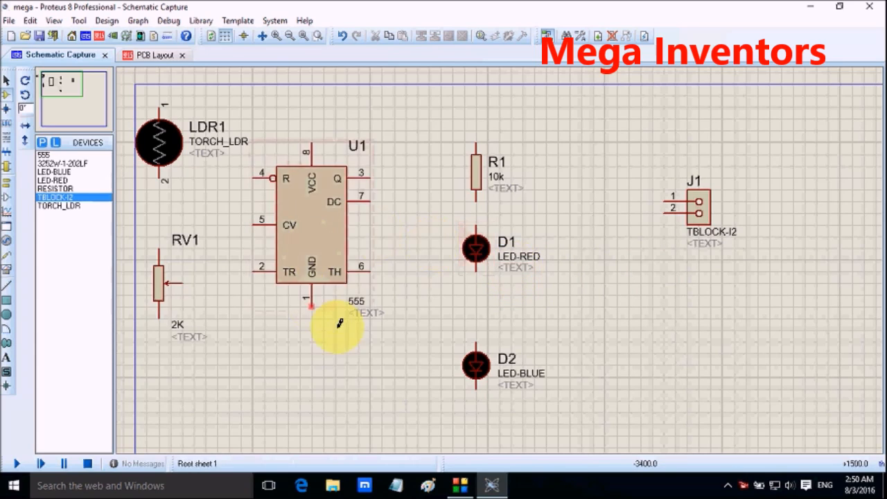
Step: Delete the whole property text of the red LED D1 and keep its part value LED-RED
{"action": "double_click", "coordinate": [524, 275]}
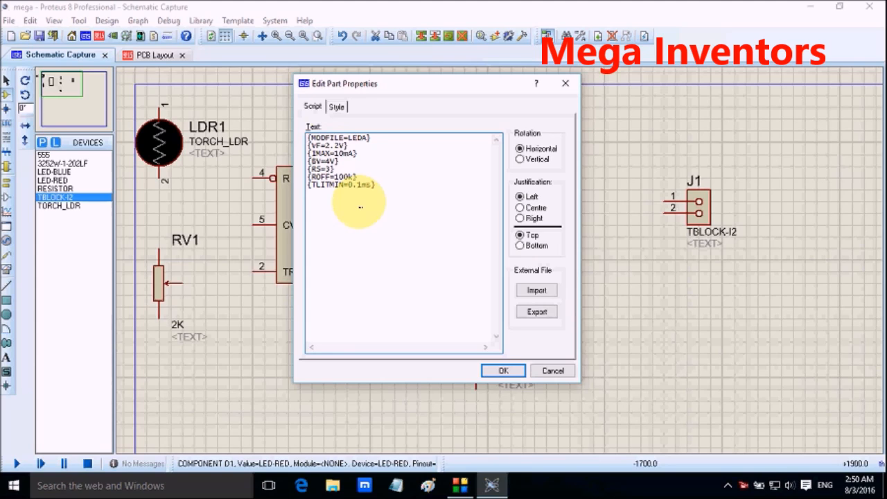
{"action": "left_click", "coordinate": [503, 370]}
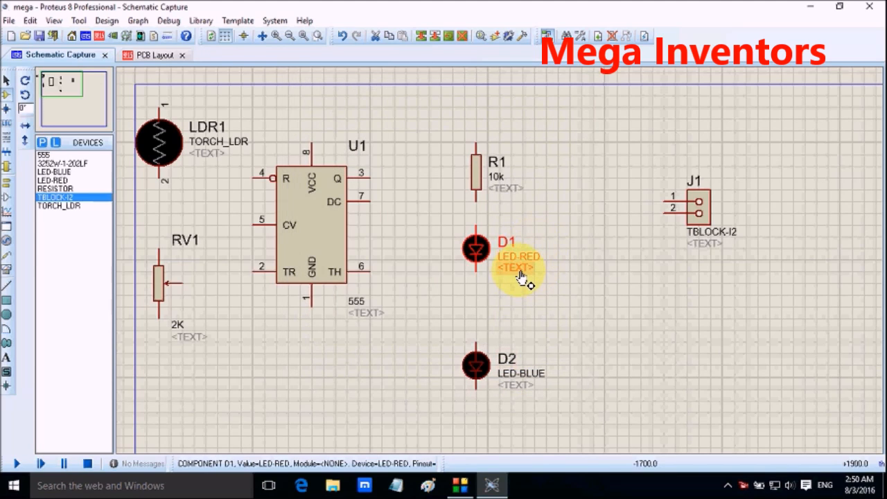
{"action": "double_click", "coordinate": [524, 275]}
{"action": "key", "text": "ctrl+a"}
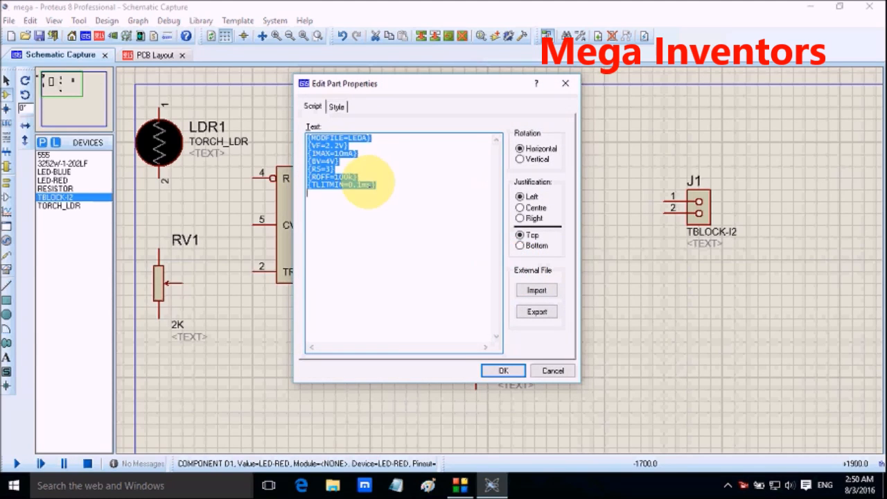
{"action": "key", "text": "Delete"}
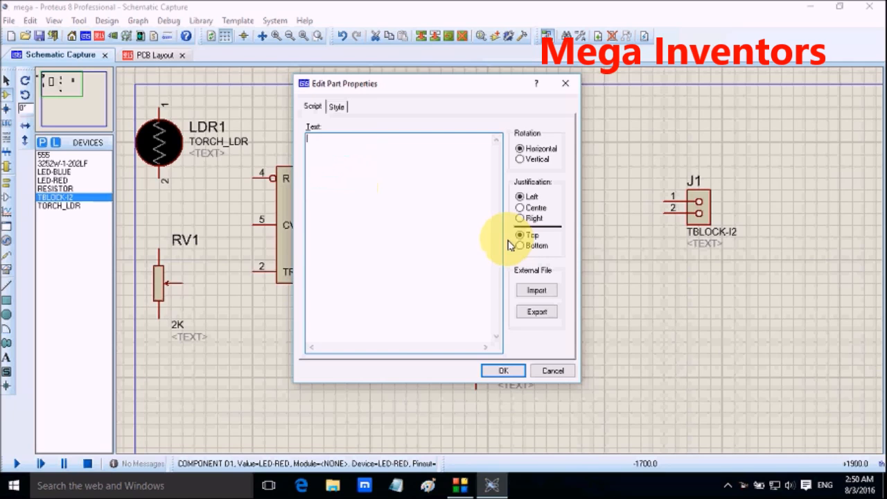
{"action": "left_click", "coordinate": [506, 369]}
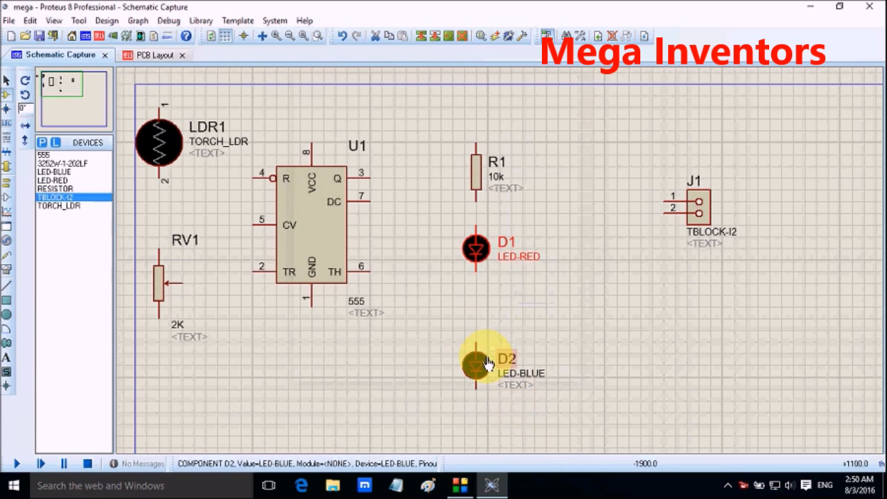
{"action": "double_click", "coordinate": [521, 269]}
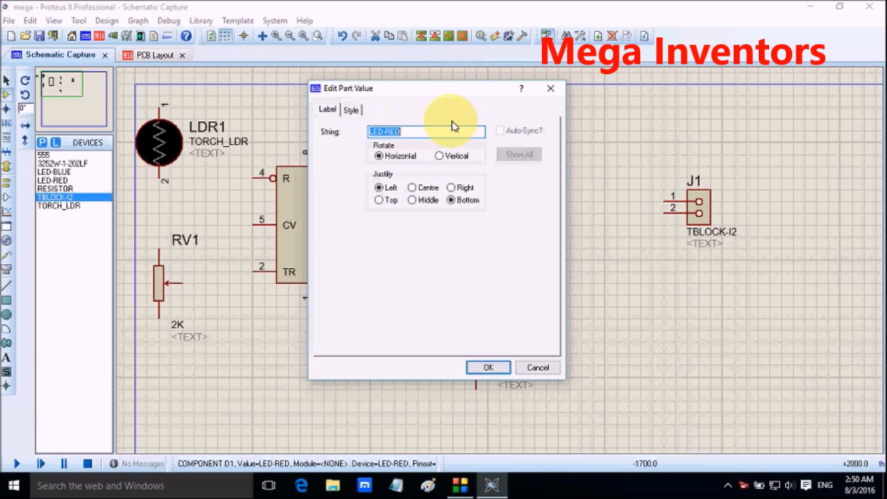
{"action": "left_click", "coordinate": [490, 366]}
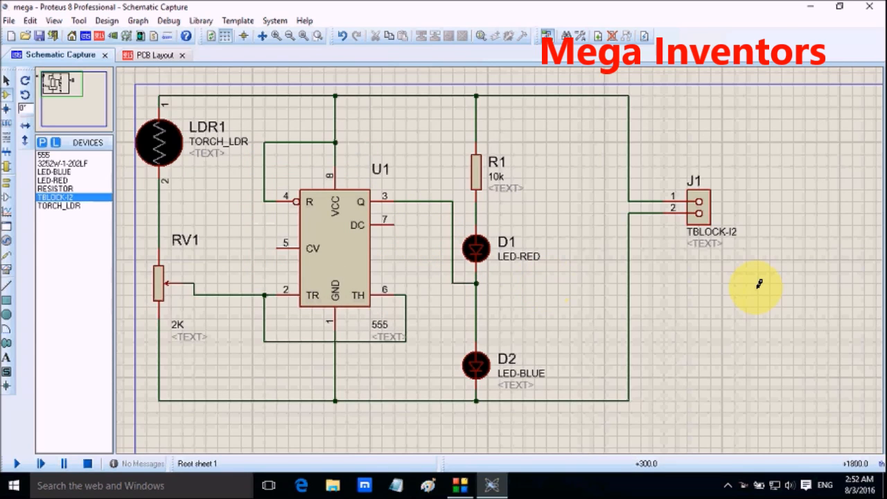
Step: Switch to the PCB layout and display the list of components available for placement
{"action": "left_click", "coordinate": [476, 282]}
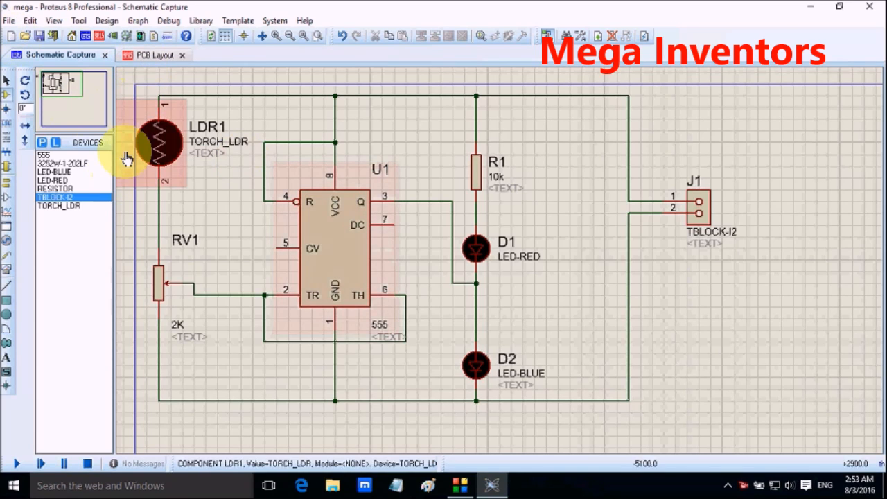
{"action": "left_click", "coordinate": [154, 57]}
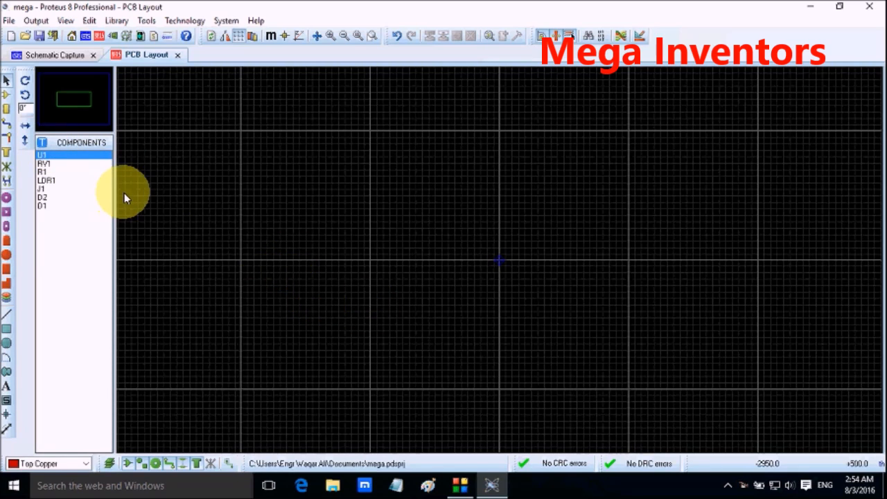
{"action": "left_click", "coordinate": [8, 100]}
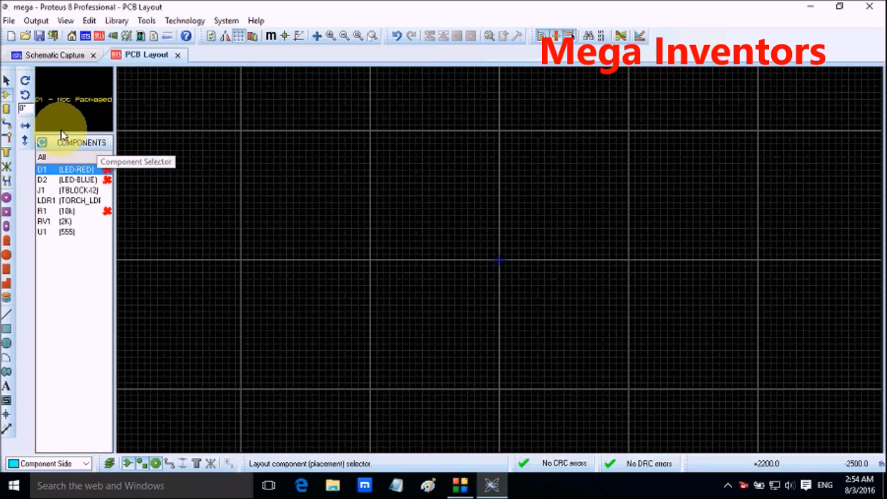
Step: Back in the schematic, set resistor R1's value to 330 and variable resistor RV1's value to 50K
{"action": "left_click", "coordinate": [34, 55]}
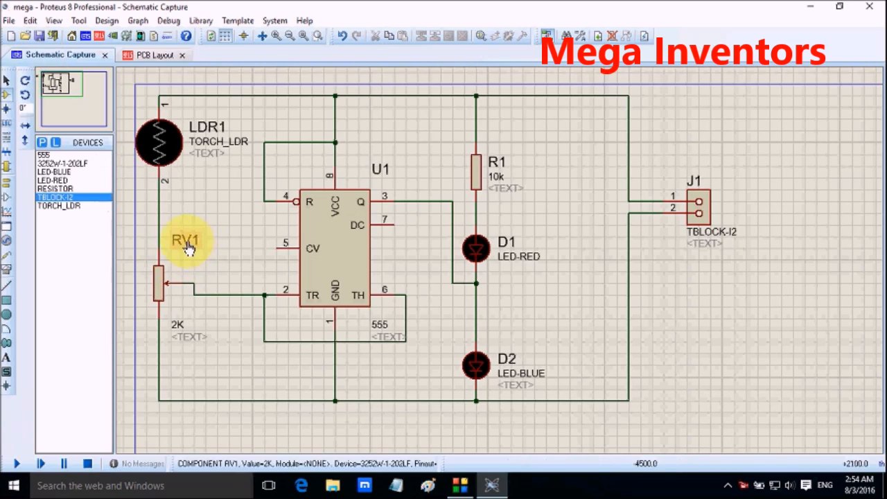
{"action": "double_click", "coordinate": [496, 186]}
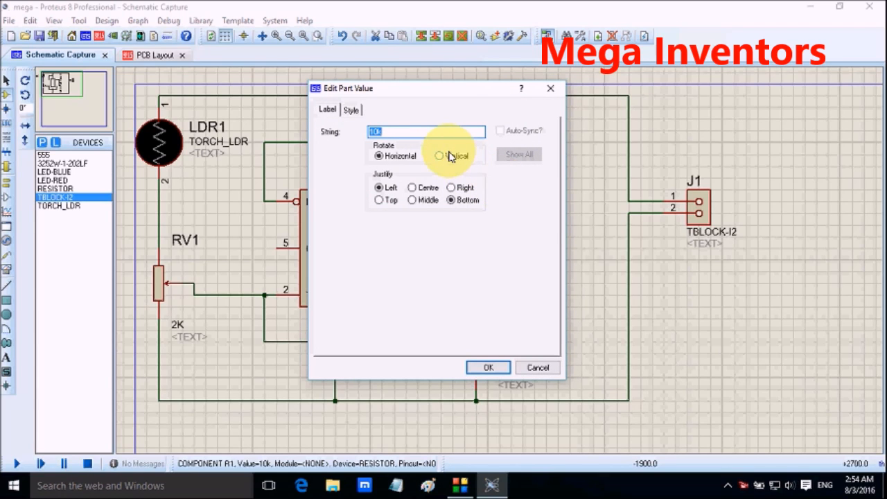
{"action": "type", "text": "330"}
{"action": "key", "text": "Return"}
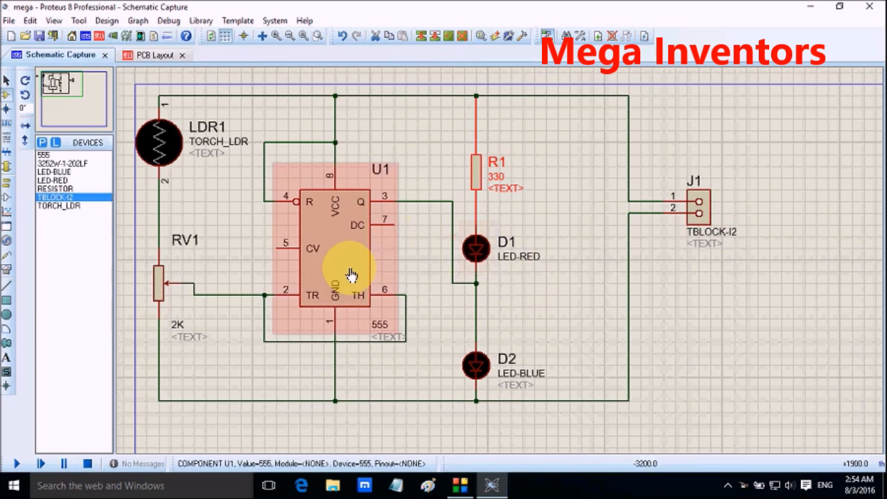
{"action": "double_click", "coordinate": [177, 330]}
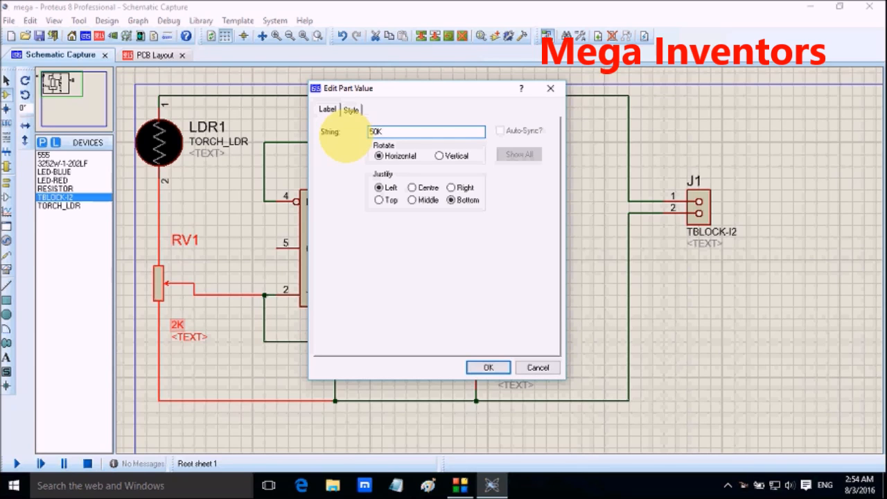
{"action": "left_click", "coordinate": [485, 367]}
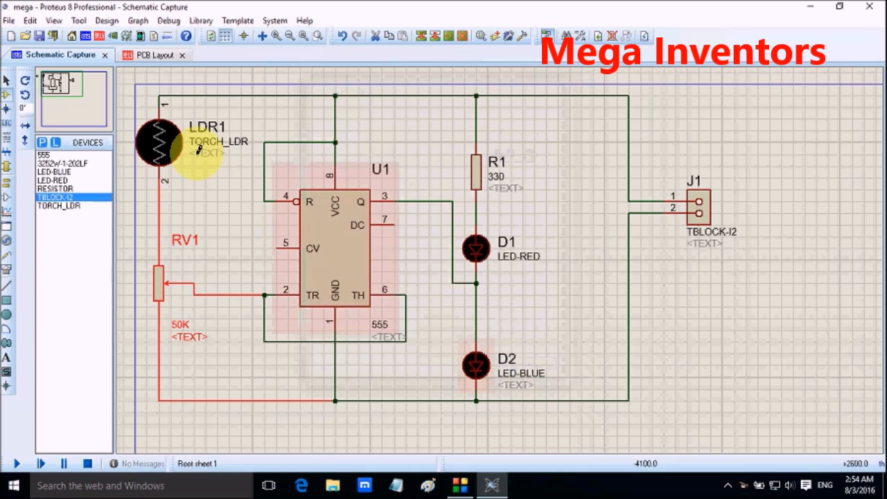
Step: Inspect the red LED D1's entry in the PCB layout component list, and return to the schematic
{"action": "left_click", "coordinate": [155, 56]}
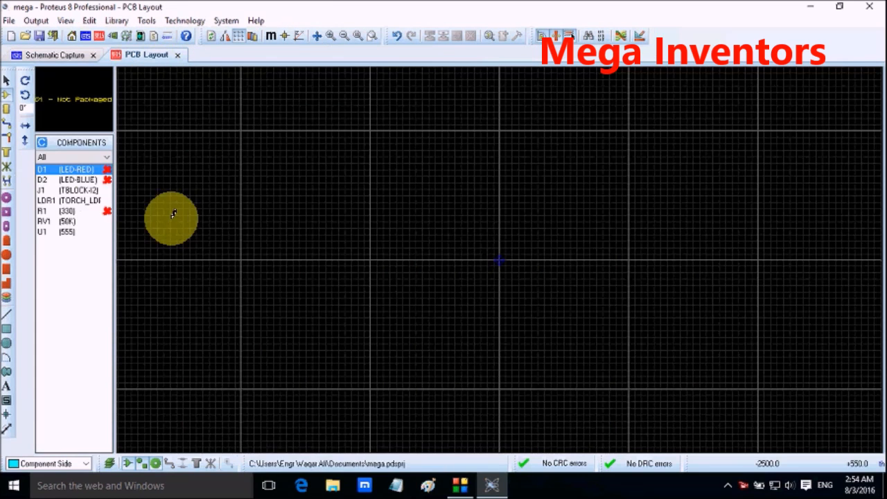
{"action": "right_click", "coordinate": [93, 174]}
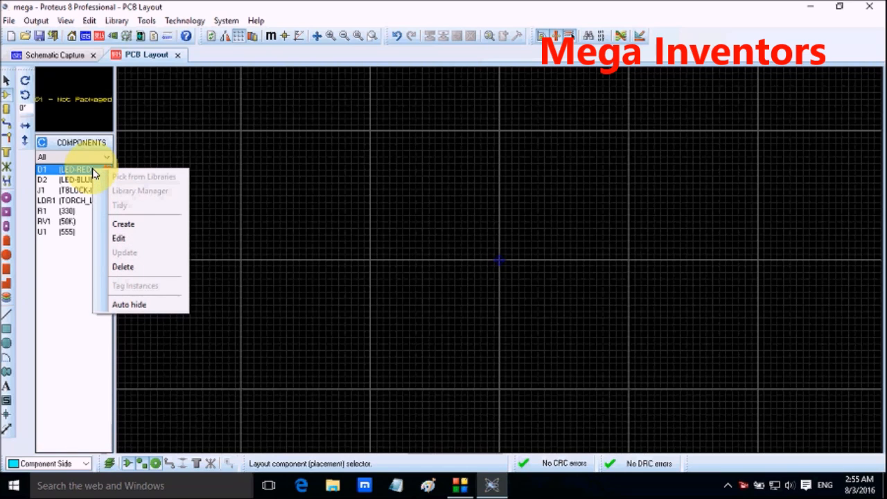
{"action": "left_click", "coordinate": [28, 54]}
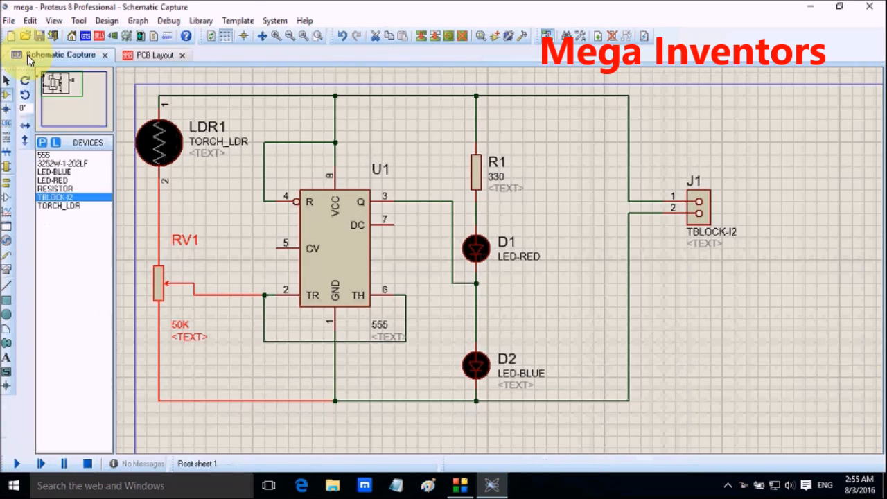
Step: Open the component properties of the red LED D1 in the schematic
{"action": "left_click", "coordinate": [64, 181]}
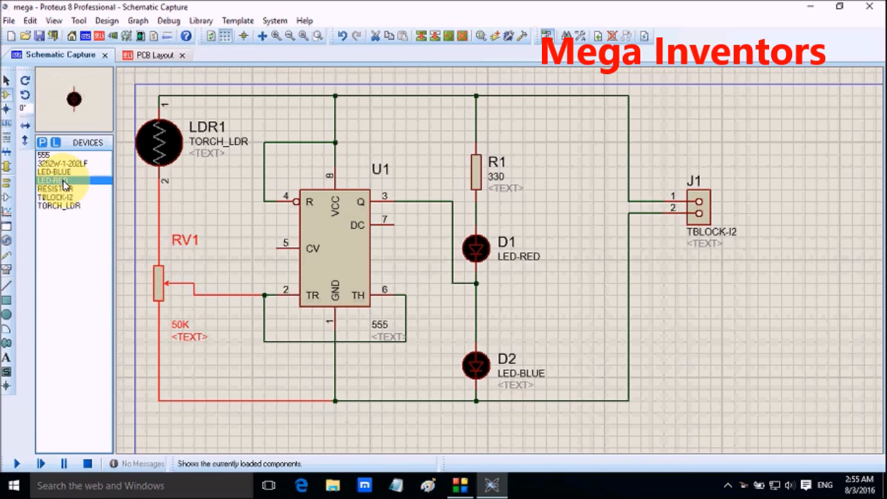
{"action": "right_click", "coordinate": [64, 182]}
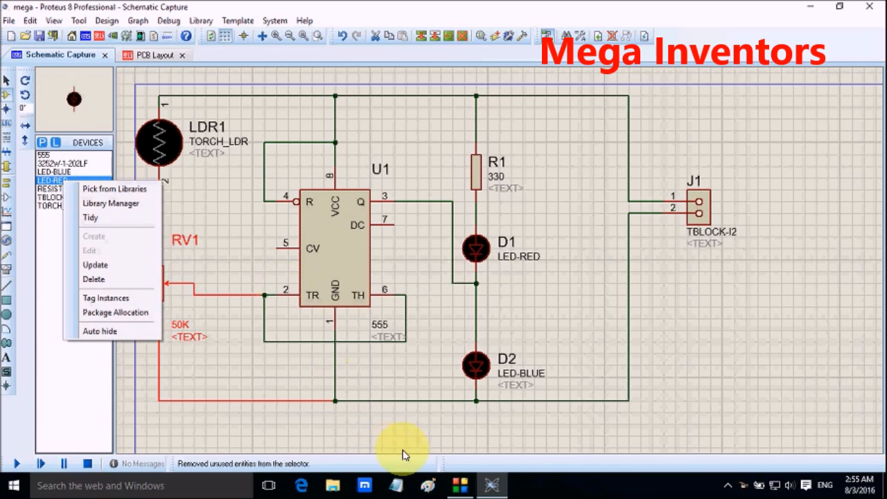
{"action": "left_click", "coordinate": [428, 251]}
{"action": "right_click", "coordinate": [475, 258]}
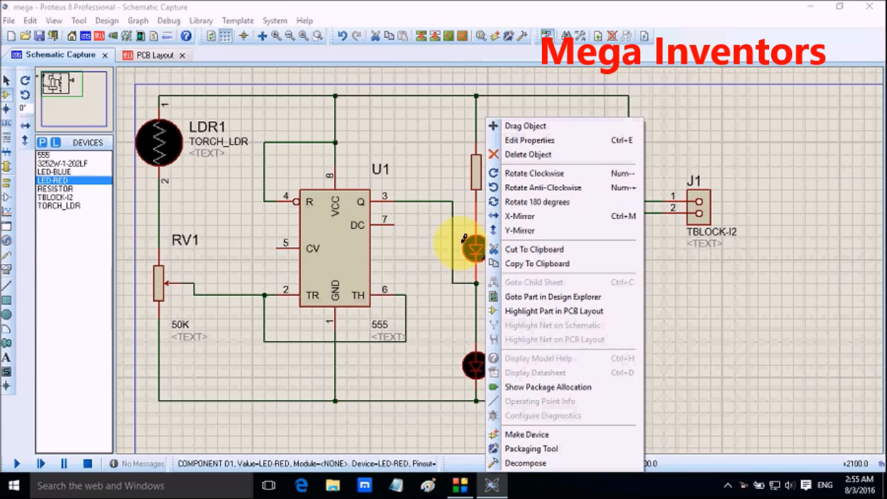
{"action": "left_click", "coordinate": [539, 142]}
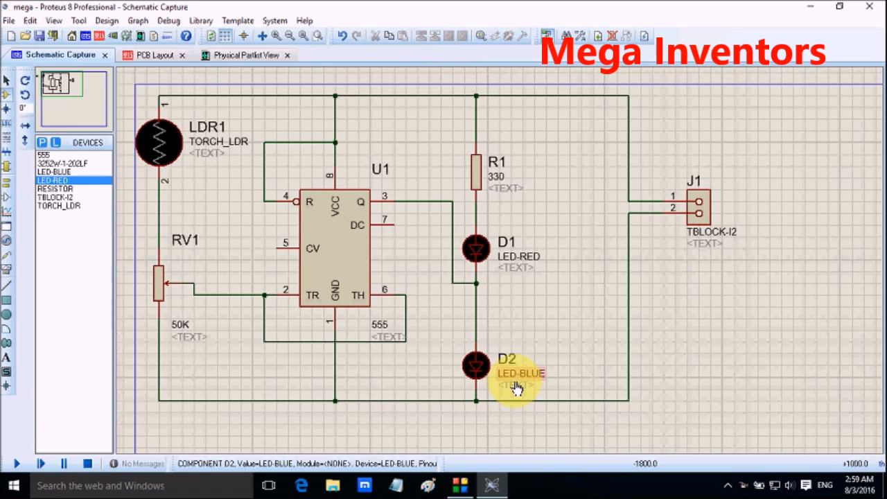
Step: Open the blue LED D2's component properties and bring up the library picker for its PCB package
{"action": "left_click", "coordinate": [476, 369]}
{"action": "left_click", "coordinate": [476, 371]}
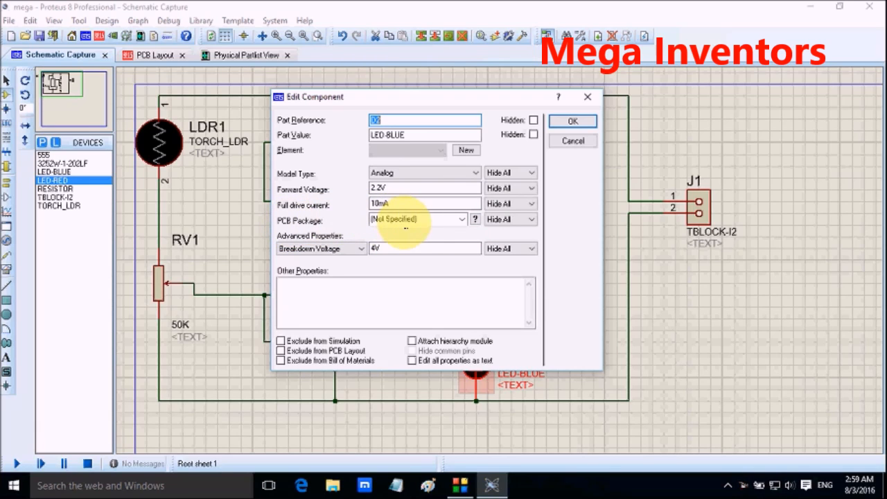
{"action": "left_click", "coordinate": [462, 220]}
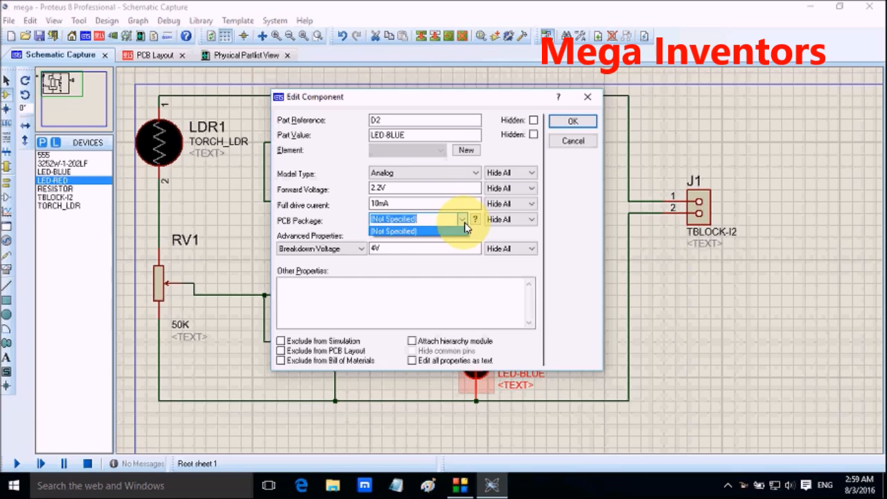
{"action": "left_click", "coordinate": [444, 246]}
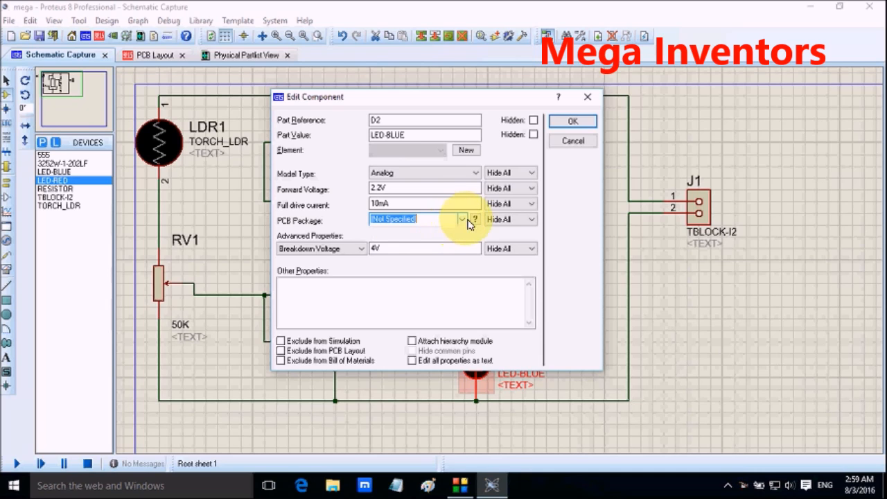
{"action": "left_click", "coordinate": [475, 220]}
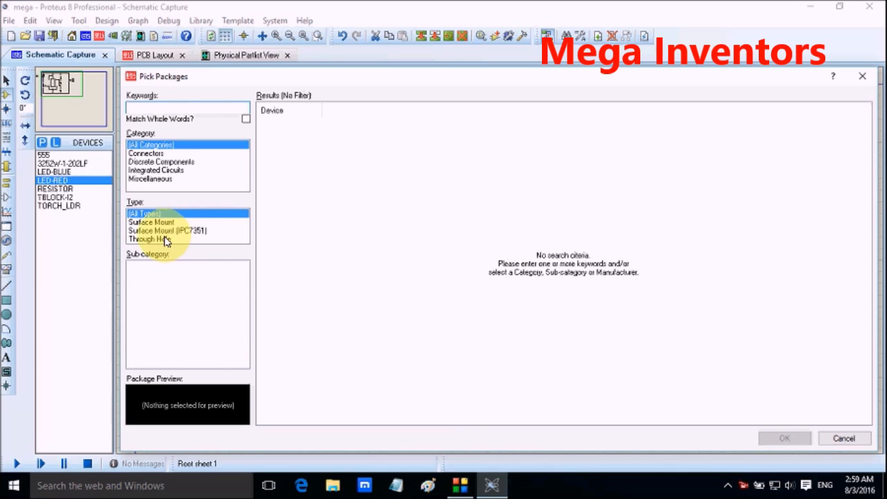
Step: Look through the surface-mount package categories, including Connectors and Integrated Circuits with its sub-categories
{"action": "left_click", "coordinate": [165, 240]}
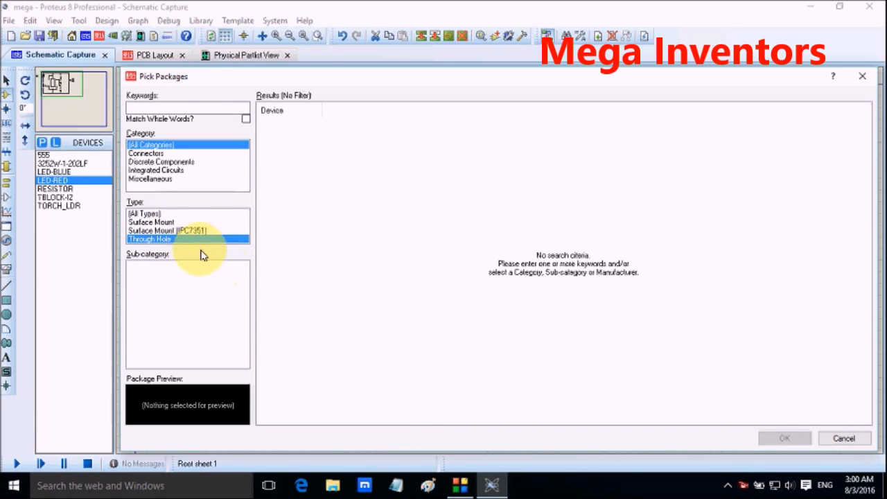
{"action": "left_click", "coordinate": [168, 222]}
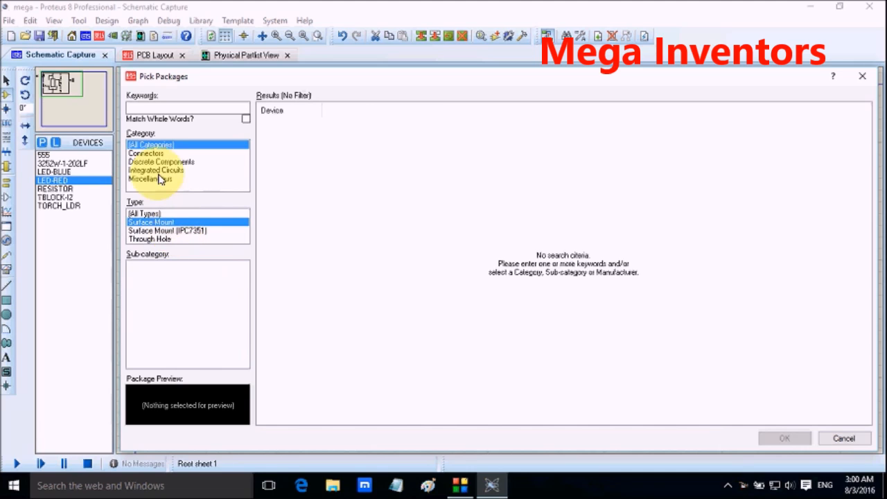
{"action": "left_click", "coordinate": [165, 153]}
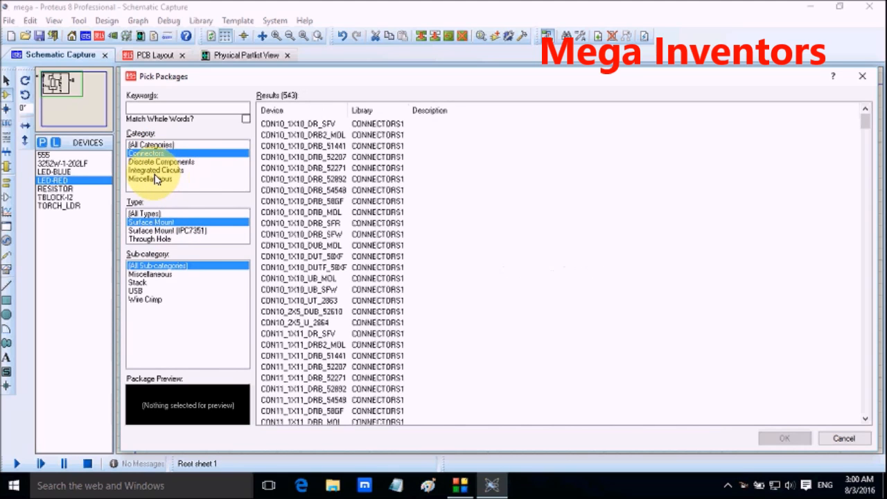
{"action": "left_click", "coordinate": [155, 172]}
{"action": "scroll", "coordinate": [182, 280], "scroll_direction": "down", "scroll_amount": 2}
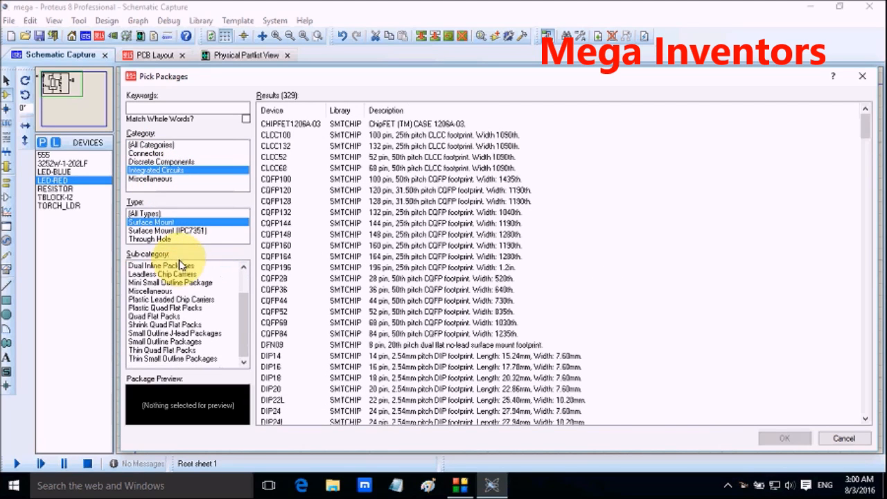
{"action": "scroll", "coordinate": [145, 287], "scroll_direction": "up", "scroll_amount": 2}
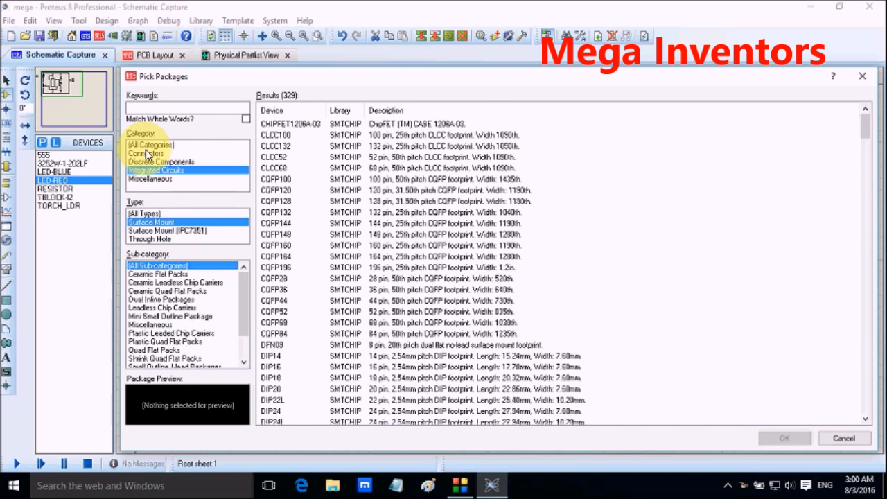
Step: Browse the surface-mount connector packages and examine their footprint previews down to the end of the results
{"action": "left_click", "coordinate": [147, 155]}
{"action": "left_click", "coordinate": [271, 136]}
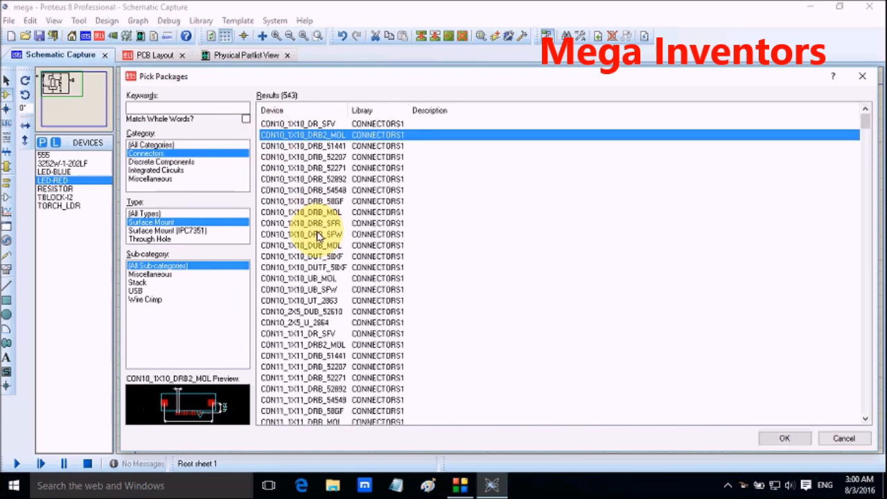
{"action": "scroll", "coordinate": [291, 271], "scroll_direction": "down", "scroll_amount": 3}
{"action": "left_click", "coordinate": [293, 246]}
{"action": "scroll", "coordinate": [295, 243], "scroll_direction": "up", "scroll_amount": 3}
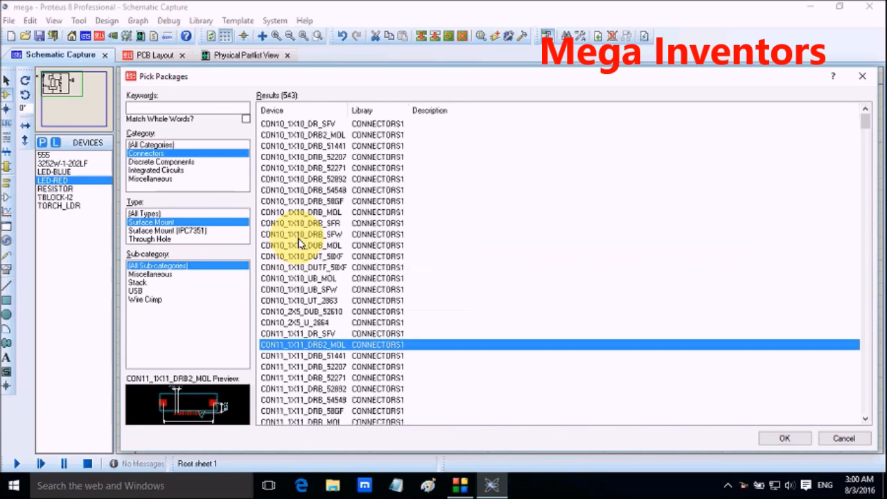
{"action": "left_click", "coordinate": [315, 124]}
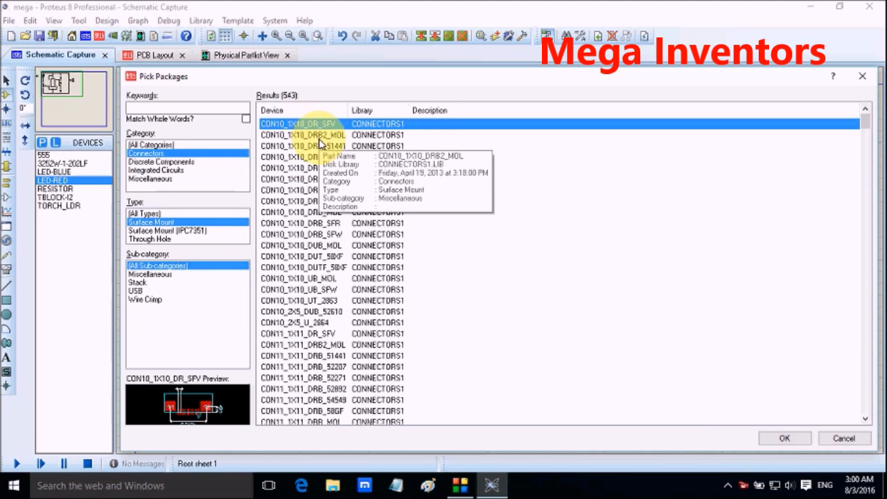
{"action": "left_click", "coordinate": [319, 136]}
{"action": "key", "text": "Down"}
{"action": "key", "text": "Down"}
{"action": "key", "text": "Down"}
{"action": "key", "text": "Down"}
{"action": "key", "text": "Down"}
{"action": "key", "text": "Down"}
{"action": "key", "text": "Down"}
{"action": "key", "text": "Down"}
{"action": "key", "text": "Down"}
{"action": "key", "text": "Down"}
{"action": "key", "text": "Down"}
{"action": "key", "text": "Down"}
{"action": "key", "text": "Down"}
{"action": "key", "text": "Down"}
{"action": "key", "text": "Down"}
{"action": "key", "text": "Down"}
{"action": "key", "text": "Down"}
{"action": "key", "text": "Down"}
{"action": "key", "text": "Down"}
{"action": "key", "text": "Down"}
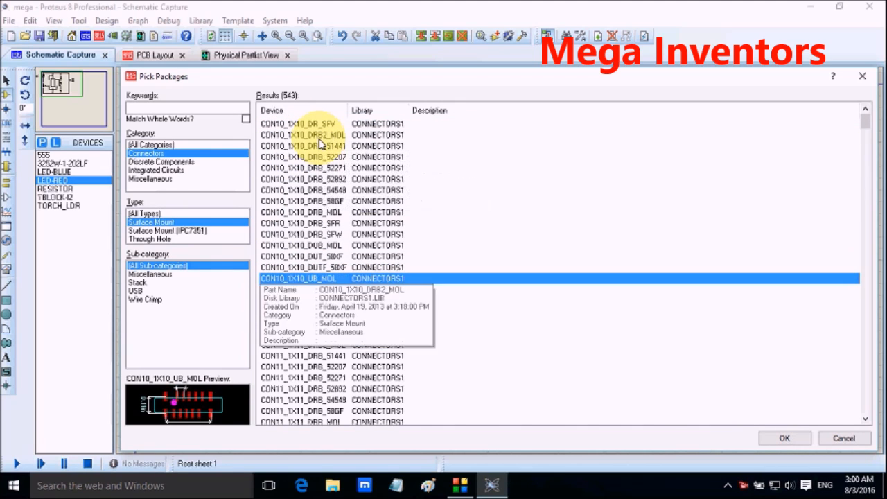
{"action": "key", "text": "Down"}
{"action": "key", "text": "Down"}
{"action": "key", "text": "Down"}
{"action": "key", "text": "Down"}
{"action": "key", "text": "Down"}
{"action": "key", "text": "Down"}
{"action": "key", "text": "Down"}
{"action": "key", "text": "Down"}
{"action": "key", "text": "Down"}
{"action": "key", "text": "Down"}
{"action": "key", "text": "Down"}
{"action": "key", "text": "Down"}
{"action": "key", "text": "Down"}
{"action": "key", "text": "Down"}
{"action": "key", "text": "Down"}
{"action": "key", "text": "Down"}
{"action": "key", "text": "Down"}
{"action": "key", "text": "Down"}
{"action": "key", "text": "Down"}
{"action": "key", "text": "Down"}
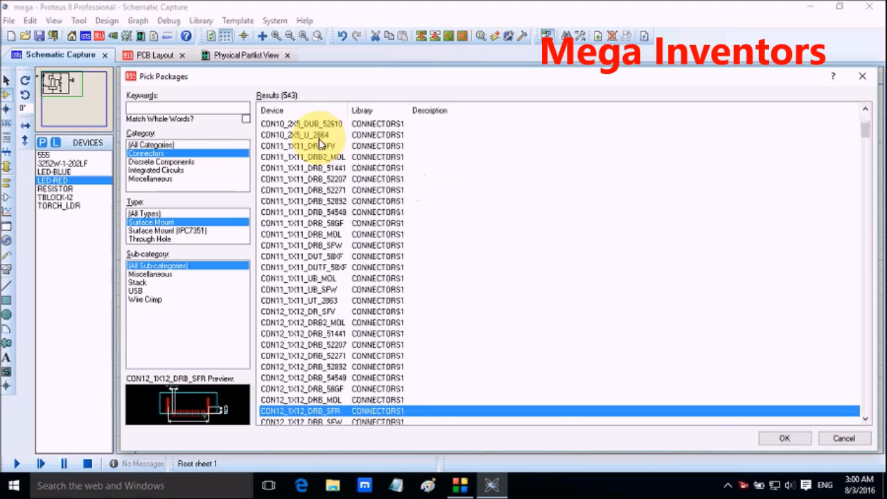
{"action": "key", "text": "Down"}
{"action": "key", "text": "Down"}
{"action": "key", "text": "Down"}
{"action": "key", "text": "Down"}
{"action": "key", "text": "Down"}
{"action": "key", "text": "Down"}
{"action": "key", "text": "Down"}
{"action": "key", "text": "Down"}
{"action": "key", "text": "Down"}
{"action": "key", "text": "Down"}
{"action": "key", "text": "Down"}
{"action": "key", "text": "Down"}
{"action": "key", "text": "Down"}
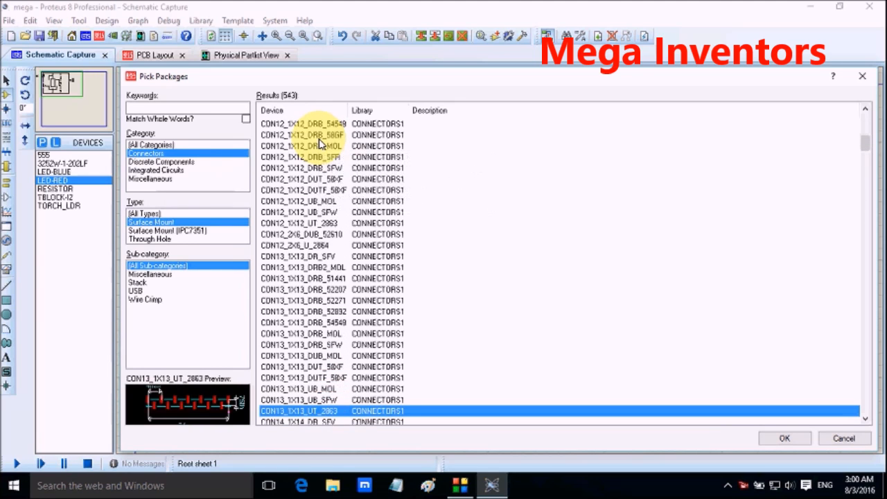
{"action": "key", "text": "Down"}
{"action": "key", "text": "Down"}
{"action": "key", "text": "Down"}
{"action": "key", "text": "Down"}
{"action": "key", "text": "Down"}
{"action": "key", "text": "Down"}
{"action": "key", "text": "Down"}
{"action": "key", "text": "Down"}
{"action": "key", "text": "Down"}
{"action": "key", "text": "Down"}
{"action": "key", "text": "Down"}
{"action": "key", "text": "Down"}
{"action": "key", "text": "Down"}
{"action": "key", "text": "Down"}
{"action": "key", "text": "Down"}
{"action": "key", "text": "Down"}
{"action": "key", "text": "Down"}
{"action": "key", "text": "Down"}
{"action": "key", "text": "Down"}
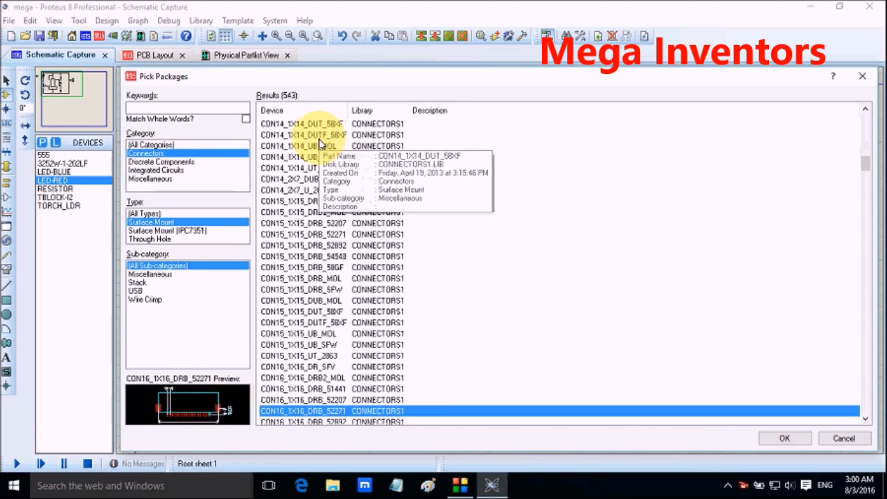
{"action": "key", "text": "Down"}
{"action": "key", "text": "Down"}
{"action": "key", "text": "Down"}
{"action": "key", "text": "Down"}
{"action": "key", "text": "Down"}
{"action": "key", "text": "Down"}
{"action": "key", "text": "Down"}
{"action": "key", "text": "Down"}
{"action": "key", "text": "Down"}
{"action": "key", "text": "Down"}
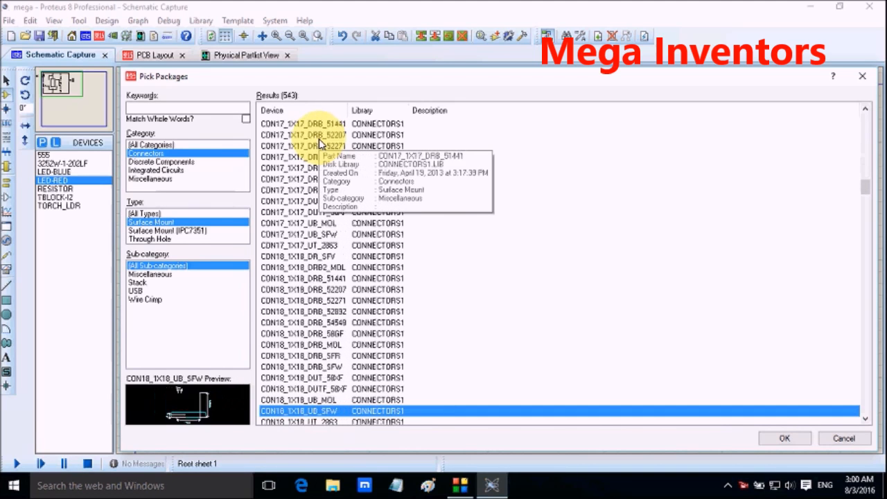
{"action": "key", "text": "Down"}
{"action": "key", "text": "Down"}
{"action": "key", "text": "Down"}
{"action": "key", "text": "Down"}
{"action": "key", "text": "Down"}
{"action": "key", "text": "Down"}
{"action": "key", "text": "Down"}
{"action": "key", "text": "Down"}
{"action": "key", "text": "Down"}
{"action": "key", "text": "Down"}
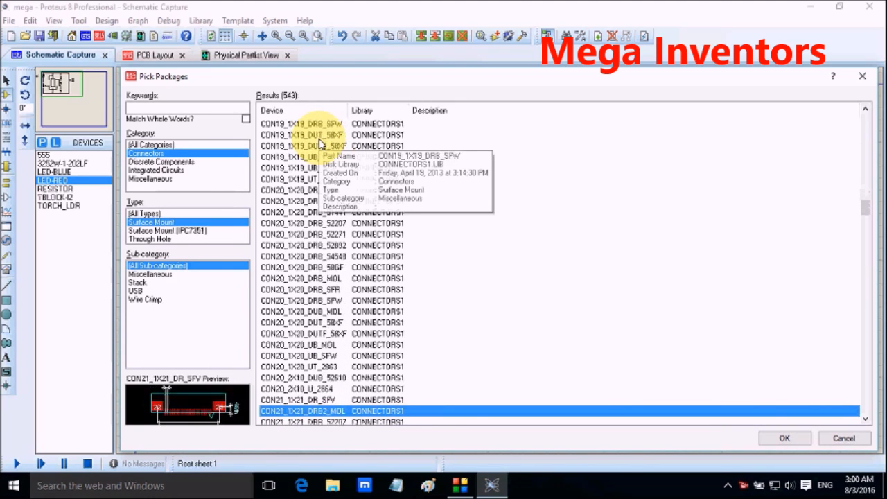
{"action": "key", "text": "Down"}
{"action": "key", "text": "Down"}
{"action": "key", "text": "Down"}
{"action": "key", "text": "Down"}
{"action": "key", "text": "Down"}
{"action": "key", "text": "Down"}
{"action": "key", "text": "Down"}
{"action": "key", "text": "Down"}
{"action": "key", "text": "Down"}
{"action": "key", "text": "Down"}
{"action": "key", "text": "Down"}
{"action": "key", "text": "Down"}
{"action": "key", "text": "Down"}
{"action": "key", "text": "Down"}
{"action": "key", "text": "Down"}
{"action": "key", "text": "Down"}
{"action": "key", "text": "Down"}
{"action": "key", "text": "Down"}
{"action": "key", "text": "Down"}
{"action": "key", "text": "Down"}
{"action": "key", "text": "Down"}
{"action": "key", "text": "Down"}
{"action": "key", "text": "Down"}
{"action": "key", "text": "Down"}
{"action": "key", "text": "Down"}
{"action": "key", "text": "Down"}
{"action": "key", "text": "Down"}
{"action": "key", "text": "Down"}
{"action": "key", "text": "Down"}
{"action": "key", "text": "Down"}
{"action": "key", "text": "Down"}
{"action": "key", "text": "Down"}
{"action": "key", "text": "Down"}
{"action": "key", "text": "Down"}
{"action": "key", "text": "Down"}
{"action": "key", "text": "Down"}
{"action": "key", "text": "Down"}
{"action": "key", "text": "Down"}
{"action": "key", "text": "Down"}
{"action": "key", "text": "Down"}
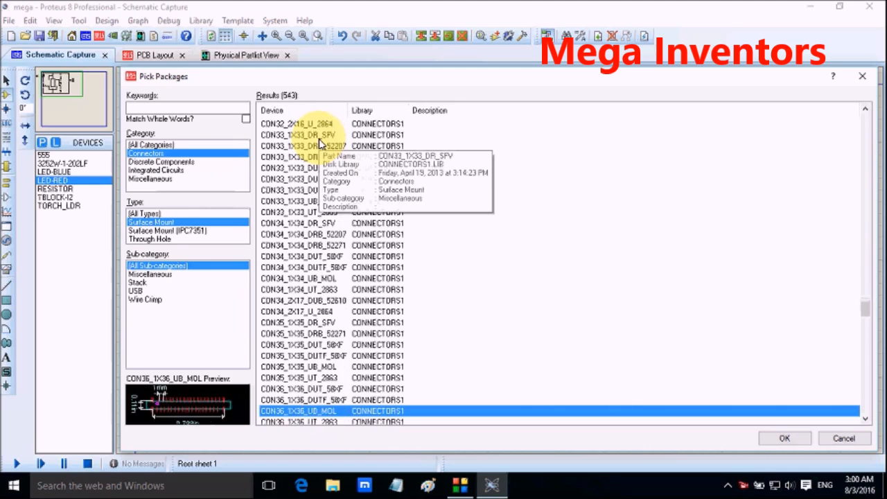
{"action": "key", "text": "Down"}
{"action": "key", "text": "Down"}
{"action": "key", "text": "Down"}
{"action": "key", "text": "Down"}
{"action": "key", "text": "Down"}
{"action": "key", "text": "Down"}
{"action": "key", "text": "Down"}
{"action": "key", "text": "Down"}
{"action": "key", "text": "Down"}
{"action": "key", "text": "Down"}
{"action": "key", "text": "Down"}
{"action": "key", "text": "Down"}
{"action": "key", "text": "Down"}
{"action": "key", "text": "Down"}
{"action": "key", "text": "Down"}
{"action": "key", "text": "Down"}
{"action": "key", "text": "Down"}
{"action": "key", "text": "Down"}
{"action": "key", "text": "Down"}
{"action": "key", "text": "Down"}
{"action": "key", "text": "Down"}
{"action": "key", "text": "Down"}
{"action": "key", "text": "Down"}
{"action": "key", "text": "Down"}
{"action": "key", "text": "Down"}
{"action": "key", "text": "Down"}
{"action": "key", "text": "Down"}
{"action": "key", "text": "Down"}
{"action": "key", "text": "Down"}
{"action": "key", "text": "Down"}
{"action": "key", "text": "Down"}
{"action": "key", "text": "Down"}
{"action": "key", "text": "Down"}
{"action": "key", "text": "Down"}
{"action": "key", "text": "Down"}
{"action": "key", "text": "Down"}
{"action": "key", "text": "Down"}
{"action": "key", "text": "Down"}
{"action": "key", "text": "Down"}
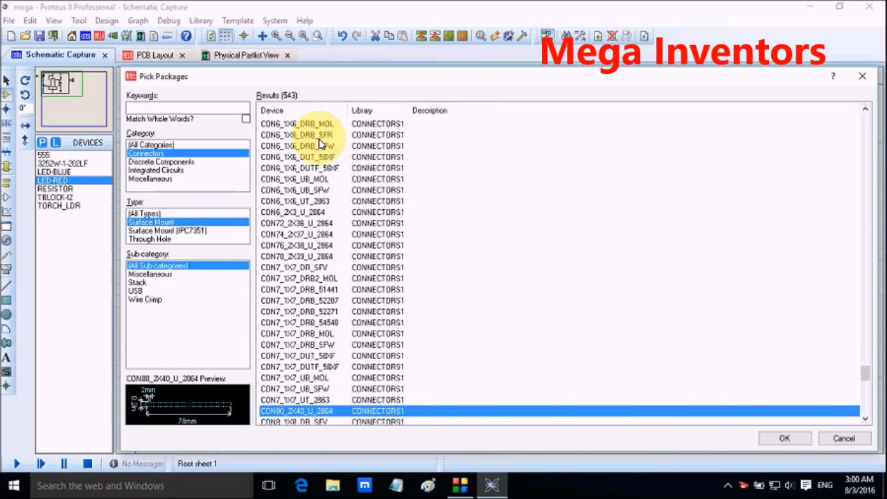
{"action": "key", "text": "Down"}
{"action": "key", "text": "Down"}
{"action": "key", "text": "Down"}
{"action": "key", "text": "Down"}
{"action": "key", "text": "Down"}
{"action": "key", "text": "Down"}
{"action": "key", "text": "Down"}
{"action": "key", "text": "Down"}
{"action": "key", "text": "Down"}
{"action": "key", "text": "Down"}
{"action": "key", "text": "Down"}
{"action": "key", "text": "Down"}
{"action": "key", "text": "Down"}
{"action": "key", "text": "Down"}
{"action": "key", "text": "Down"}
{"action": "key", "text": "Down"}
{"action": "key", "text": "Down"}
{"action": "key", "text": "Down"}
{"action": "key", "text": "Down"}
{"action": "key", "text": "Down"}
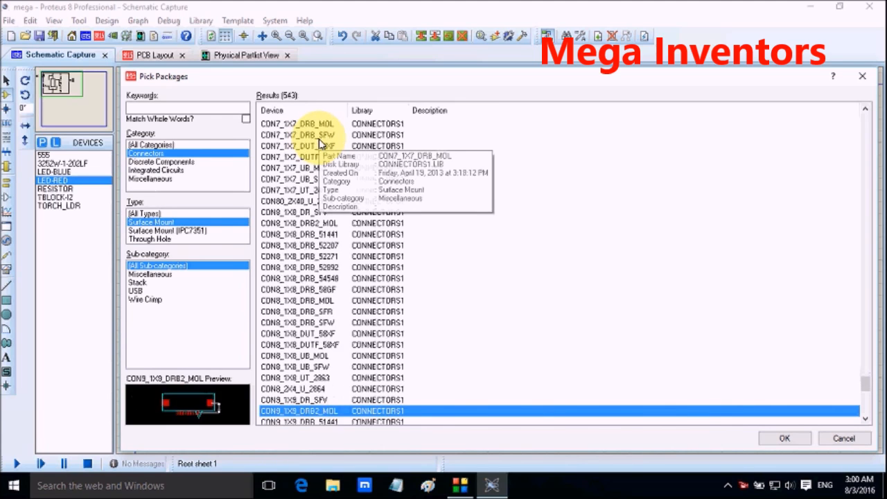
{"action": "key", "text": "Down"}
{"action": "key", "text": "Down"}
{"action": "key", "text": "Down"}
{"action": "key", "text": "Down"}
{"action": "key", "text": "Down"}
{"action": "key", "text": "Down"}
{"action": "key", "text": "Down"}
{"action": "key", "text": "Down"}
{"action": "key", "text": "Down"}
{"action": "key", "text": "Down"}
{"action": "key", "text": "Down"}
{"action": "key", "text": "Down"}
{"action": "key", "text": "Down"}
{"action": "key", "text": "Down"}
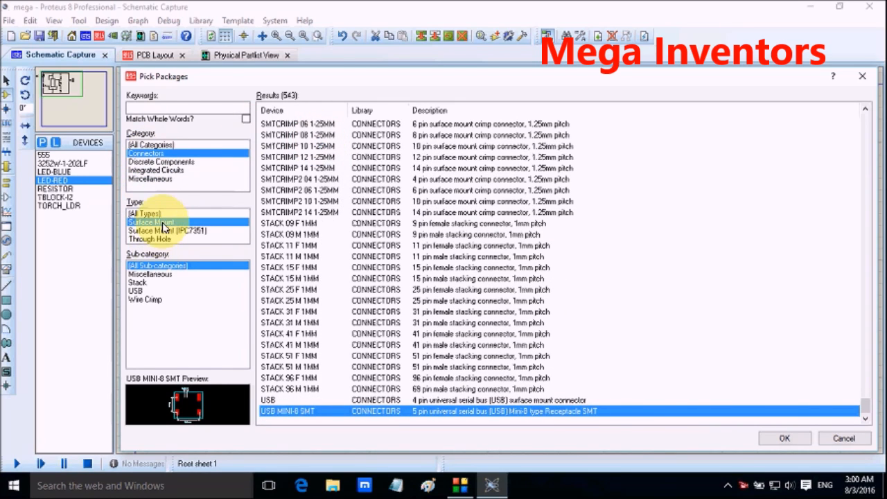
Step: Assign the through-hole terminal block package TBLOCK-I2 as the blue LED D2's PCB package
{"action": "left_click", "coordinate": [151, 239]}
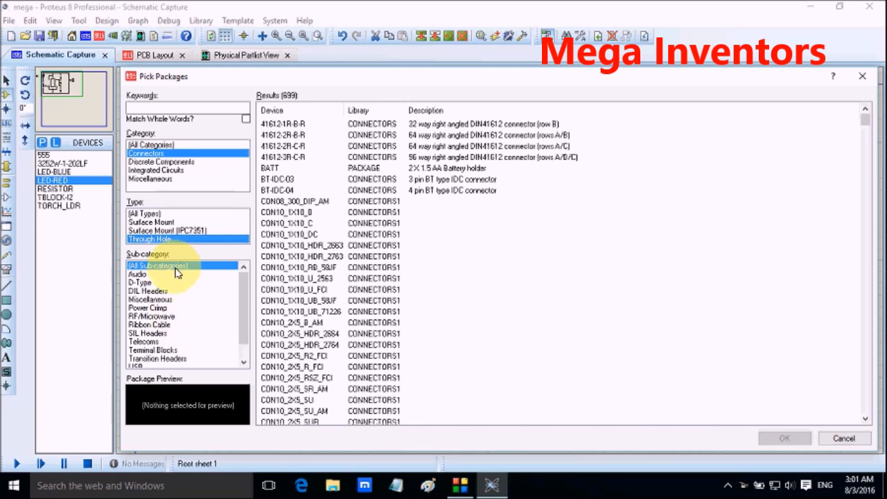
{"action": "left_click", "coordinate": [167, 351]}
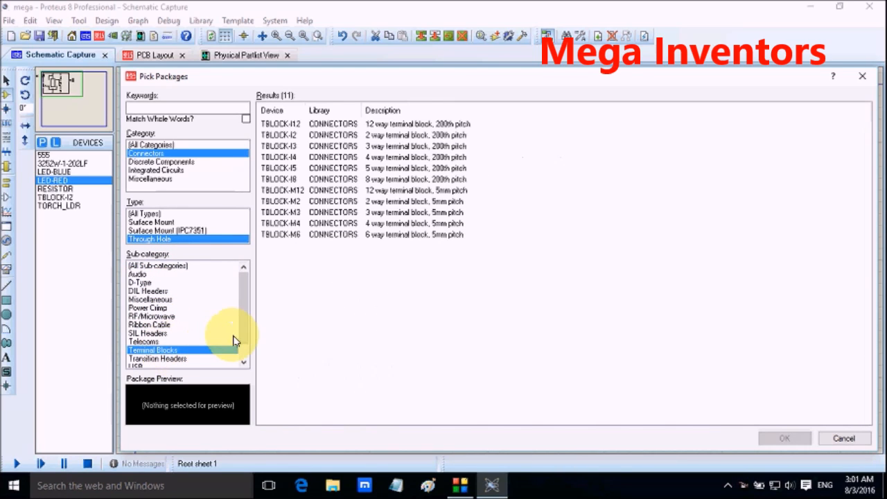
{"action": "left_click", "coordinate": [284, 124]}
{"action": "left_click", "coordinate": [291, 136]}
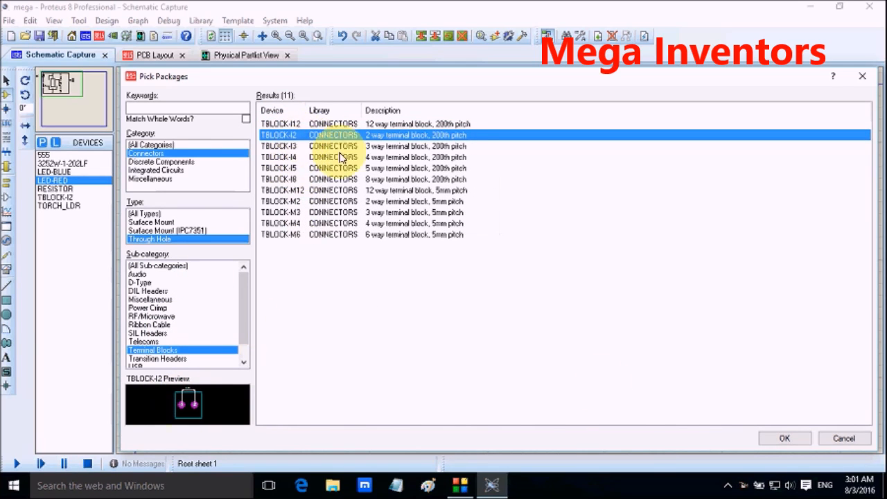
{"action": "left_click", "coordinate": [783, 439]}
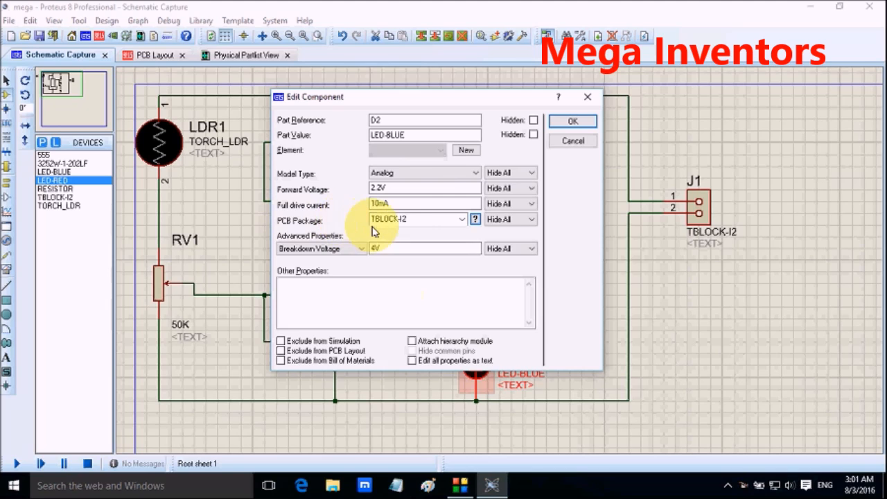
{"action": "left_click", "coordinate": [573, 121]}
Step: Check the component packages listed in the PCB layout and return to the schematic
{"action": "left_click", "coordinate": [138, 54]}
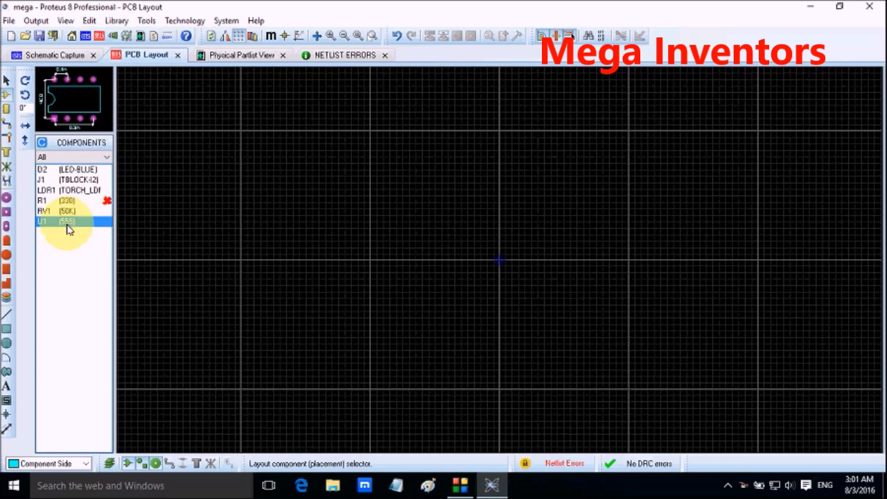
{"action": "left_click", "coordinate": [78, 54]}
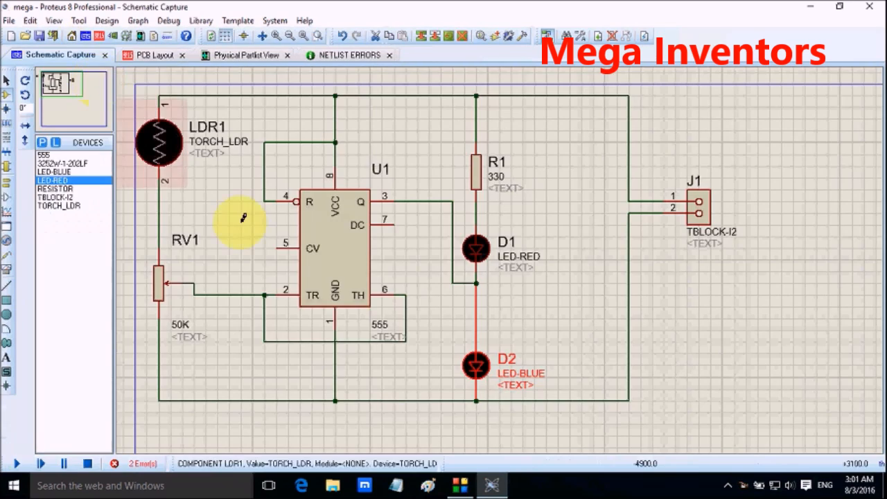
Step: Check resistor R1's package status in the PCB layout and its component properties in the schematic
{"action": "left_click", "coordinate": [149, 55]}
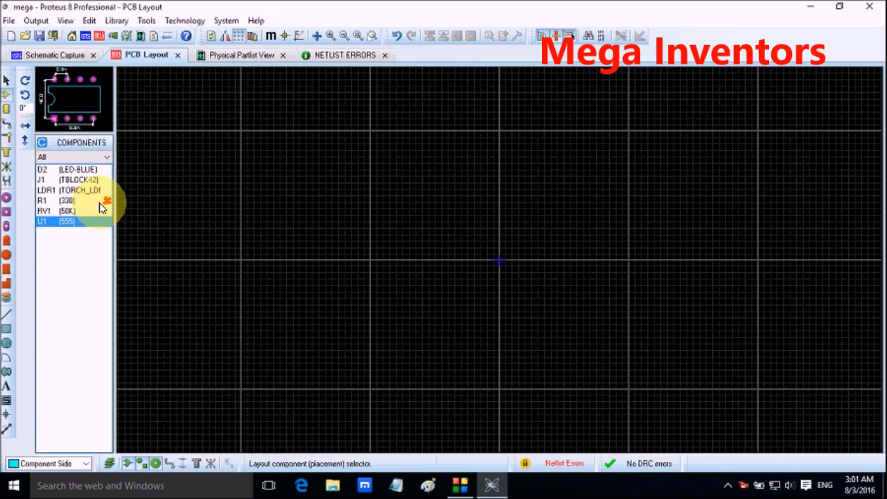
{"action": "left_click", "coordinate": [89, 201]}
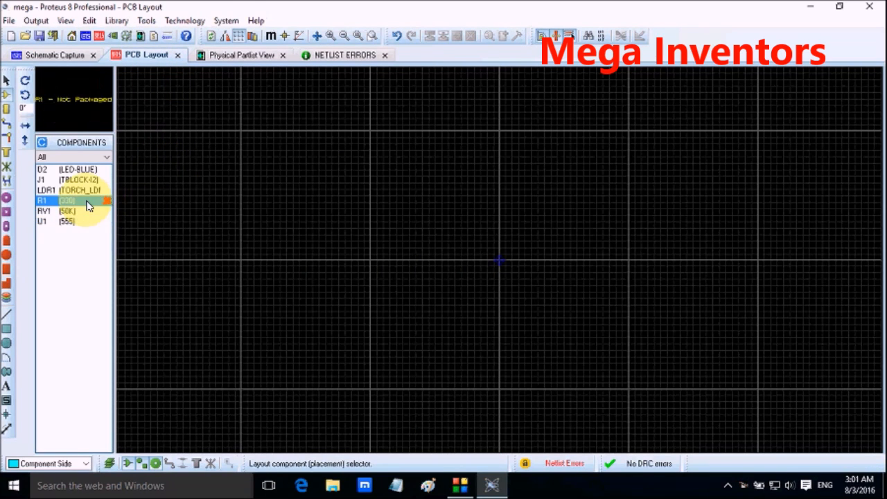
{"action": "left_click", "coordinate": [54, 55]}
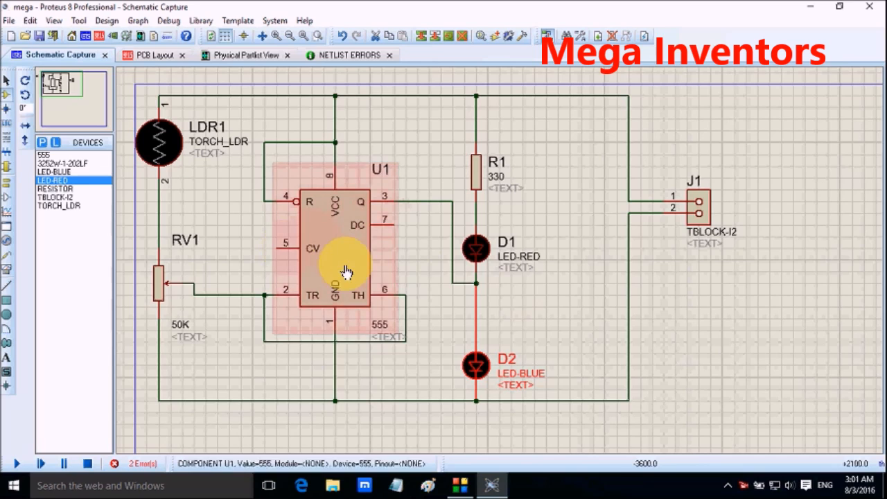
{"action": "double_click", "coordinate": [479, 164]}
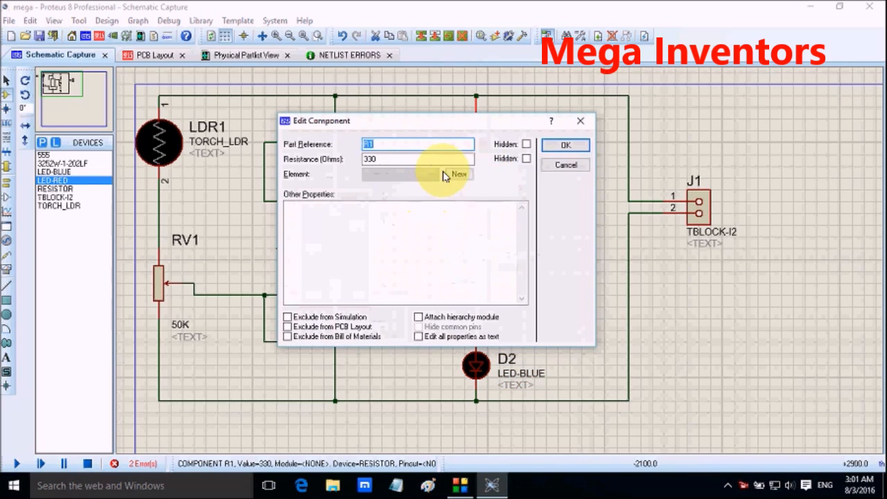
{"action": "left_click", "coordinate": [565, 146]}
Step: Change the 330 ohm resistor's part reference to R2
{"action": "right_click", "coordinate": [481, 163]}
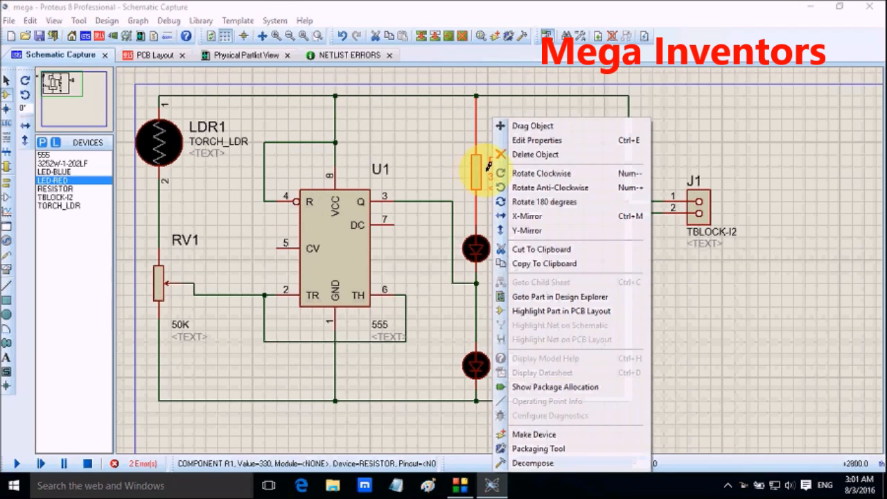
{"action": "left_click", "coordinate": [517, 141]}
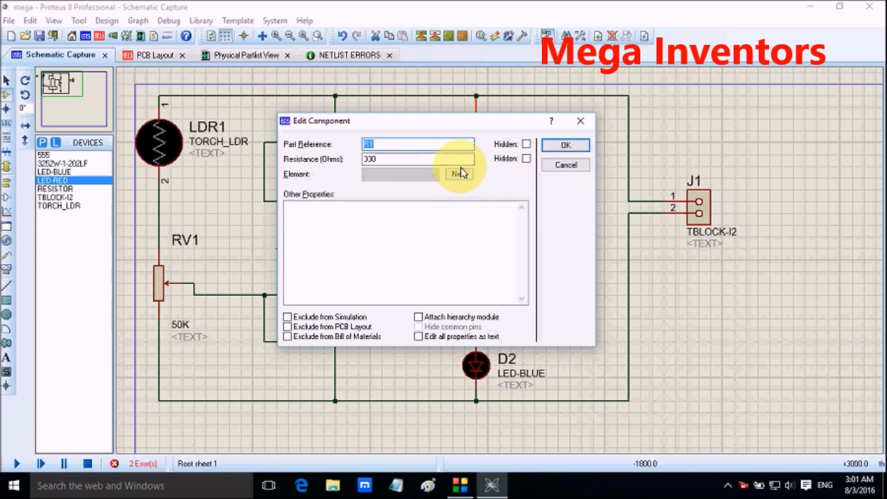
{"action": "left_click", "coordinate": [566, 146]}
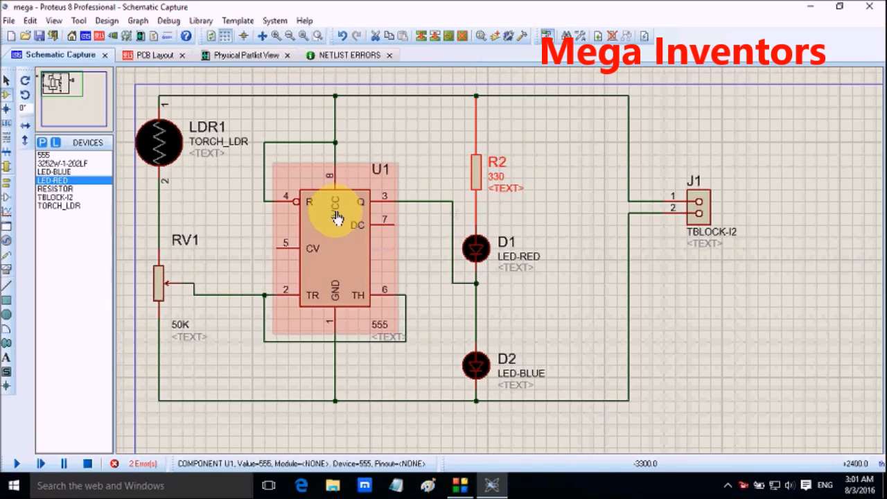
Step: Add the MINRES110R 0.6W Metal Film resistor with the RES40 footprint from the Resistors category to the device list
{"action": "left_click", "coordinate": [43, 142]}
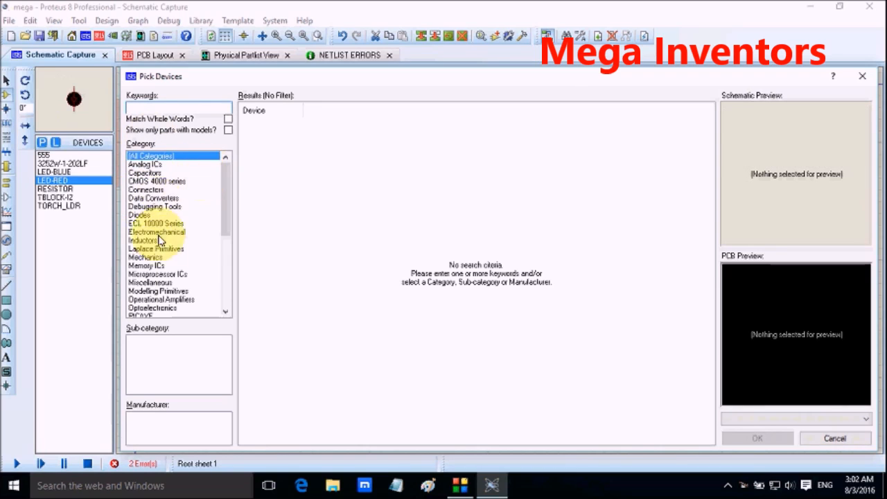
{"action": "scroll", "coordinate": [160, 205], "scroll_direction": "down", "scroll_amount": 4}
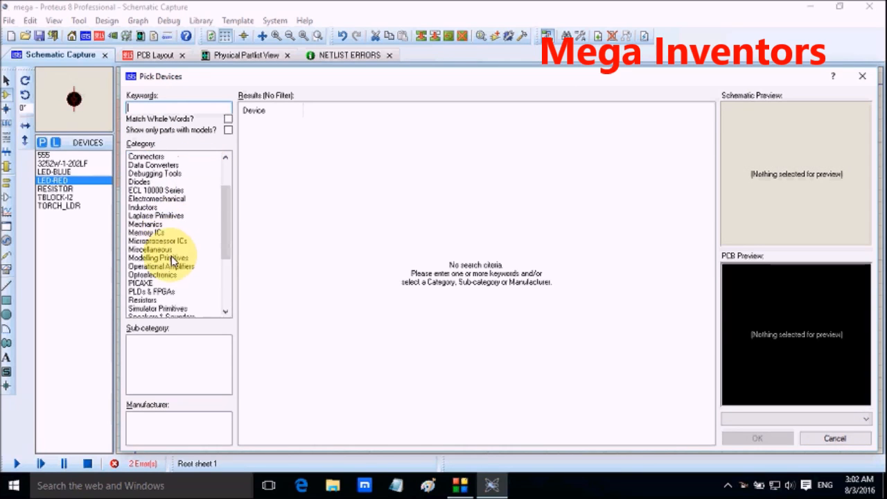
{"action": "scroll", "coordinate": [177, 250], "scroll_direction": "down", "scroll_amount": 2}
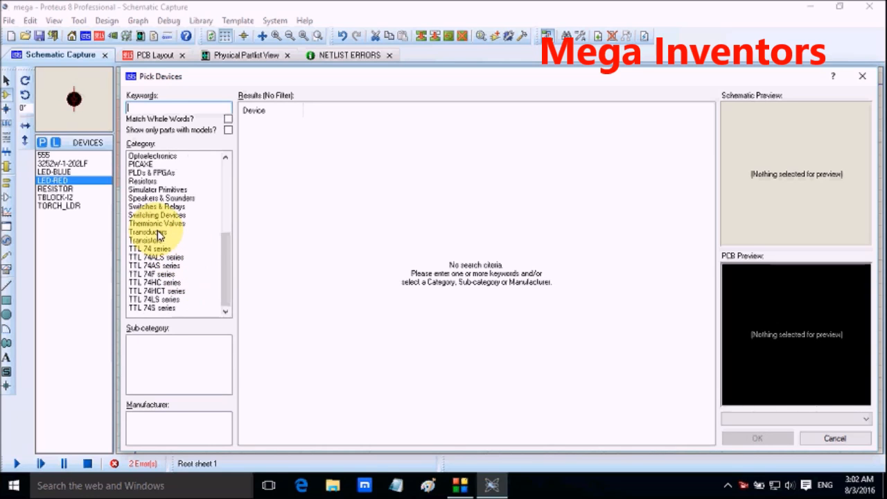
{"action": "scroll", "coordinate": [160, 220], "scroll_direction": "up", "scroll_amount": 1}
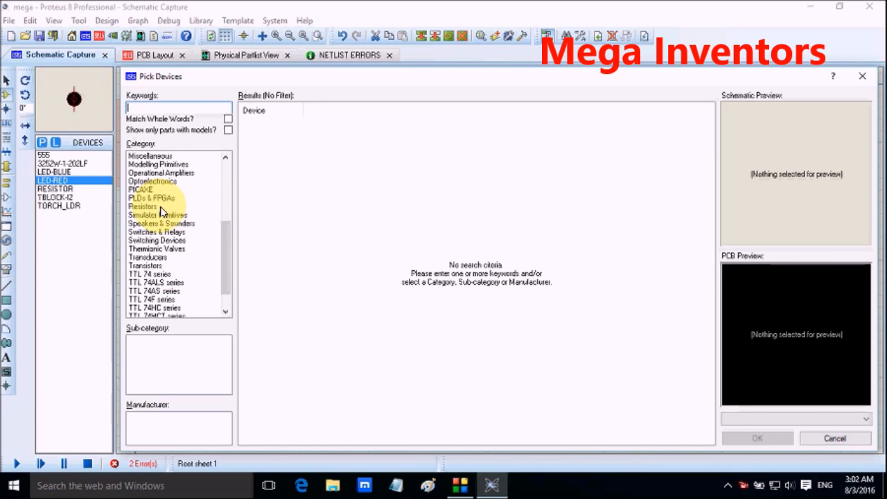
{"action": "left_click", "coordinate": [161, 208]}
{"action": "left_click", "coordinate": [174, 349]}
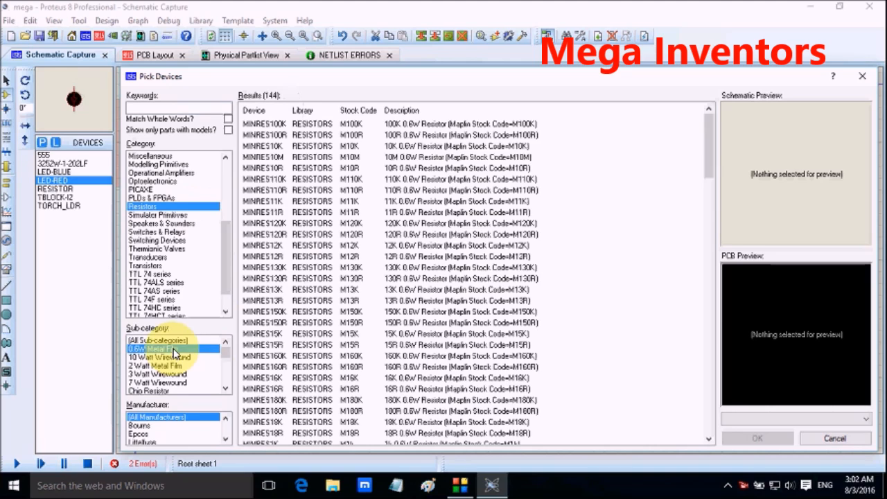
{"action": "left_click", "coordinate": [408, 190]}
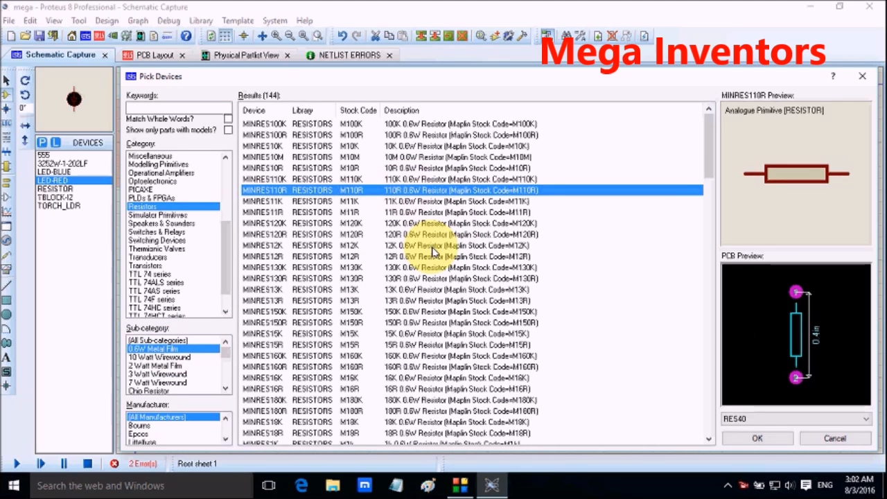
{"action": "double_click", "coordinate": [372, 195]}
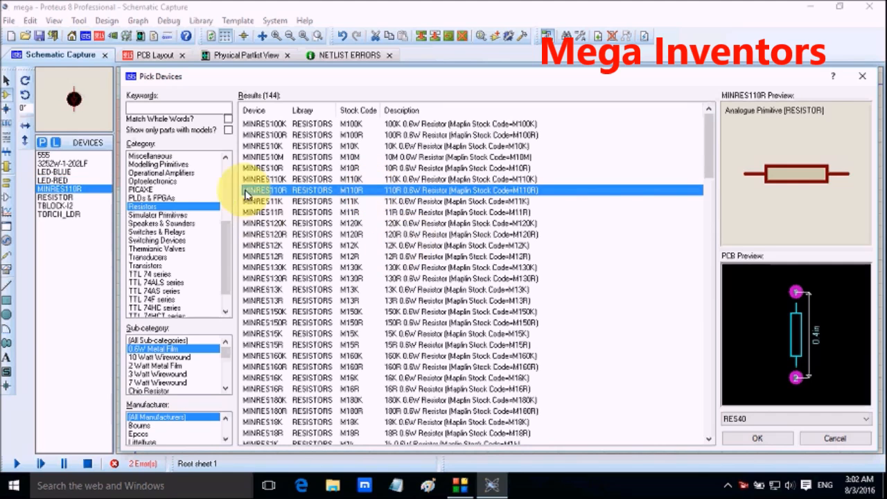
{"action": "left_click", "coordinate": [758, 438]}
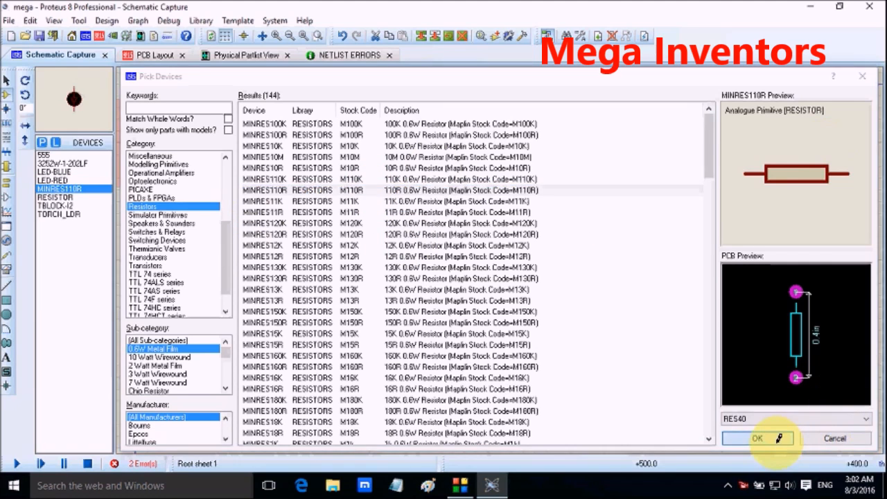
Step: Delete the 330 ohm resistor from the schematic and remove the RESISTOR device from the device list
{"action": "right_click", "coordinate": [477, 176]}
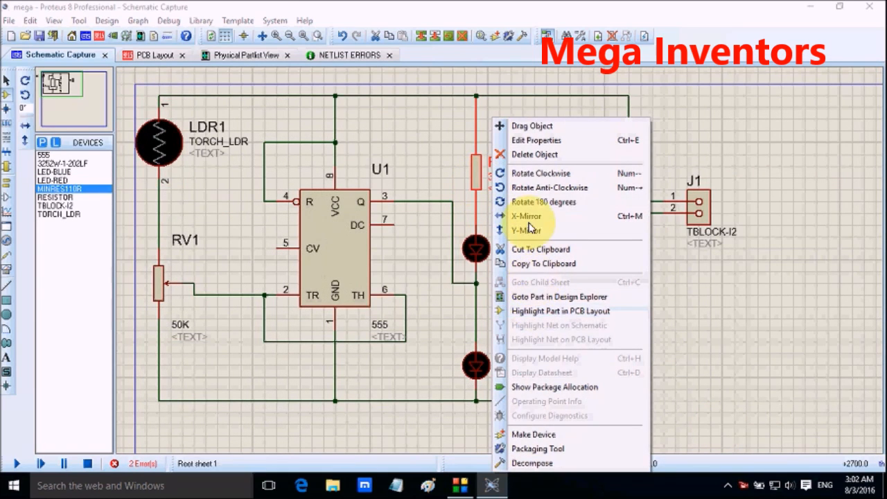
{"action": "left_click", "coordinate": [531, 154]}
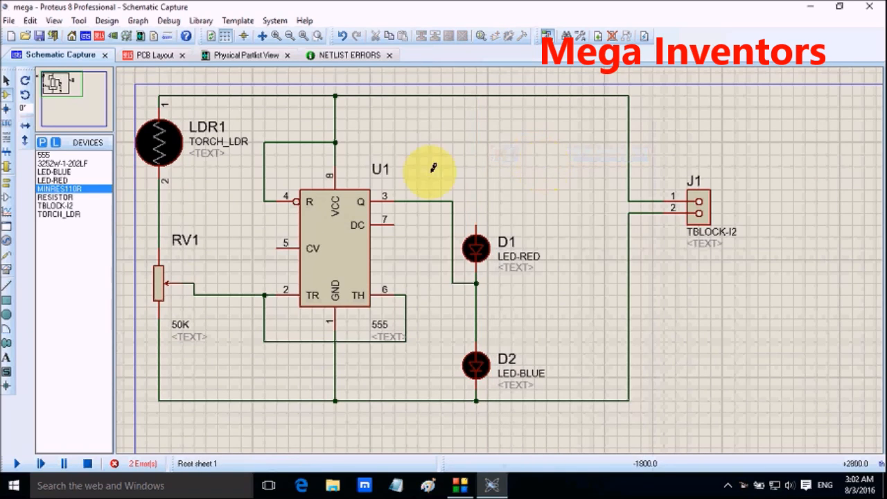
{"action": "left_click", "coordinate": [43, 199]}
{"action": "right_click", "coordinate": [44, 198]}
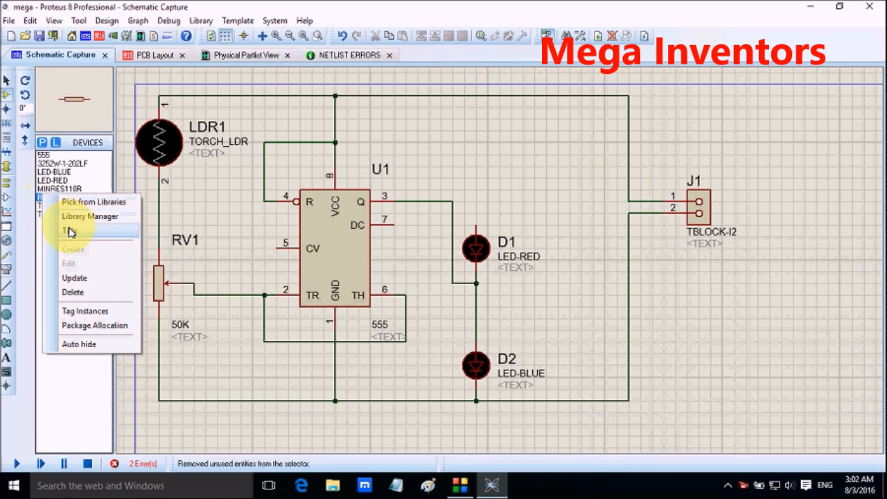
{"action": "left_click", "coordinate": [78, 291]}
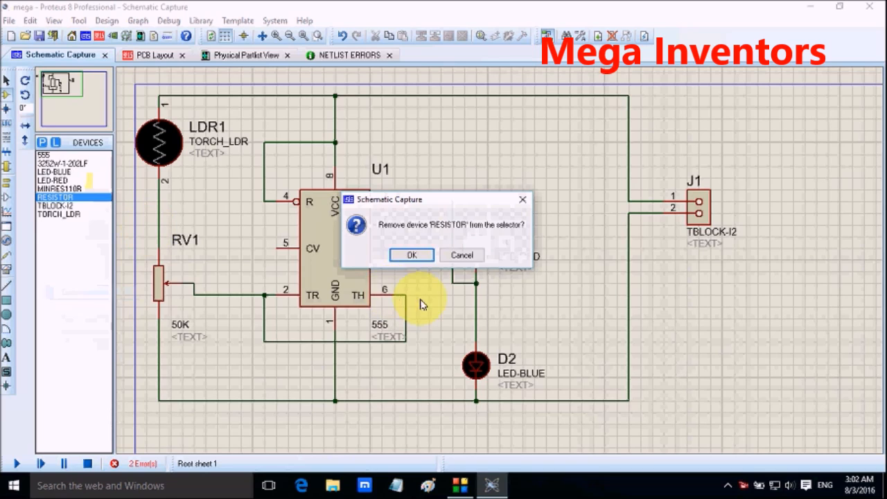
{"action": "left_click", "coordinate": [411, 257]}
Step: Place the MINRES110R resistor vertically below the upper supply rail and wire its lower pin to the red LED D1
{"action": "left_click", "coordinate": [61, 189]}
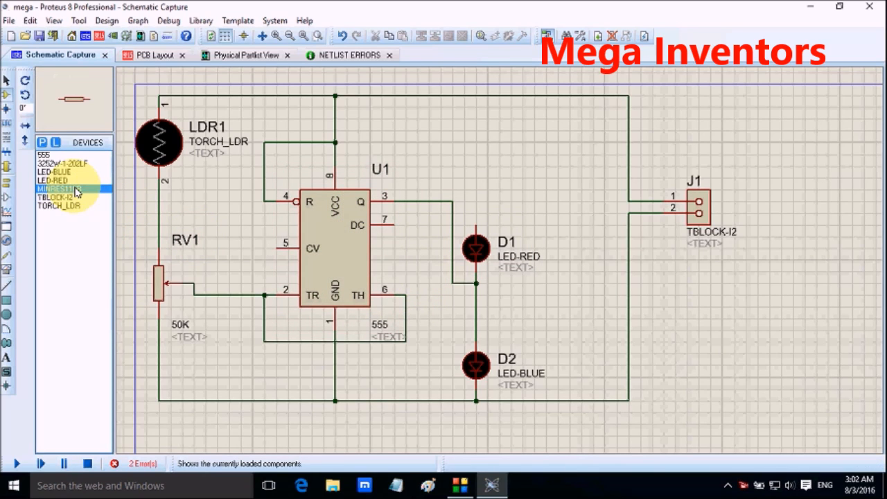
{"action": "left_click", "coordinate": [485, 158]}
{"action": "left_click", "coordinate": [476, 152]}
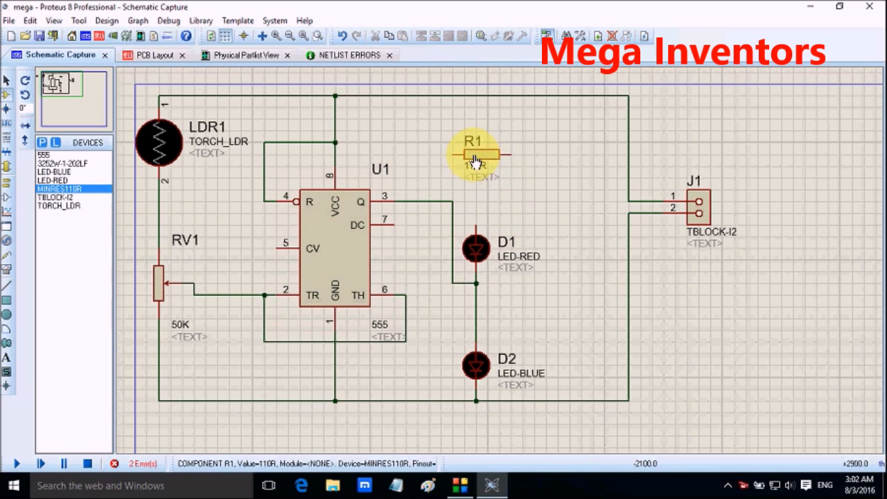
{"action": "right_click", "coordinate": [477, 152]}
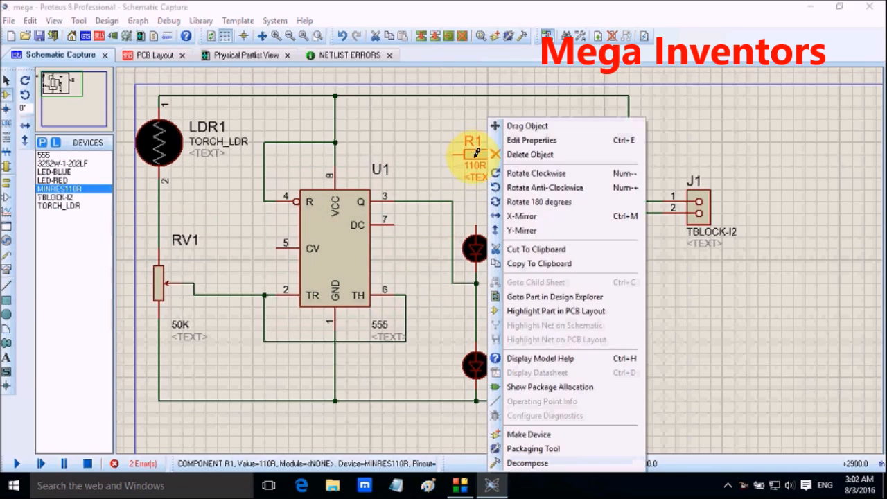
{"action": "left_click", "coordinate": [546, 174]}
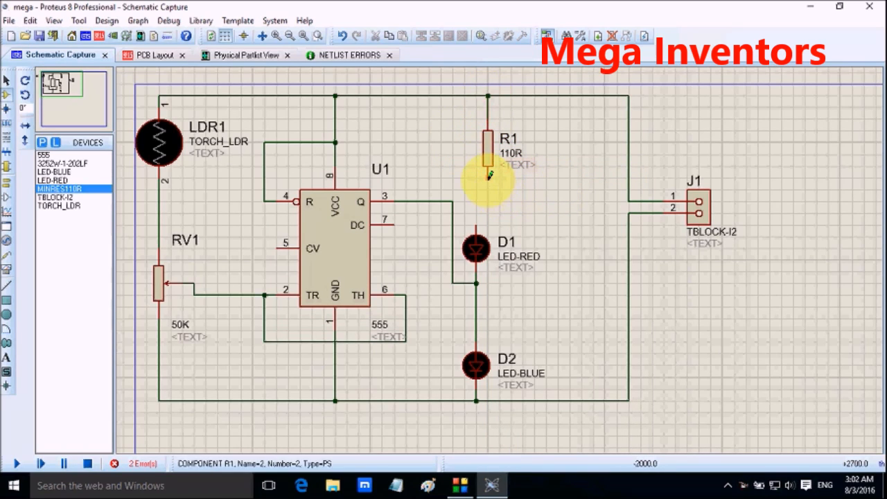
{"action": "left_click", "coordinate": [489, 176]}
{"action": "left_click", "coordinate": [475, 227]}
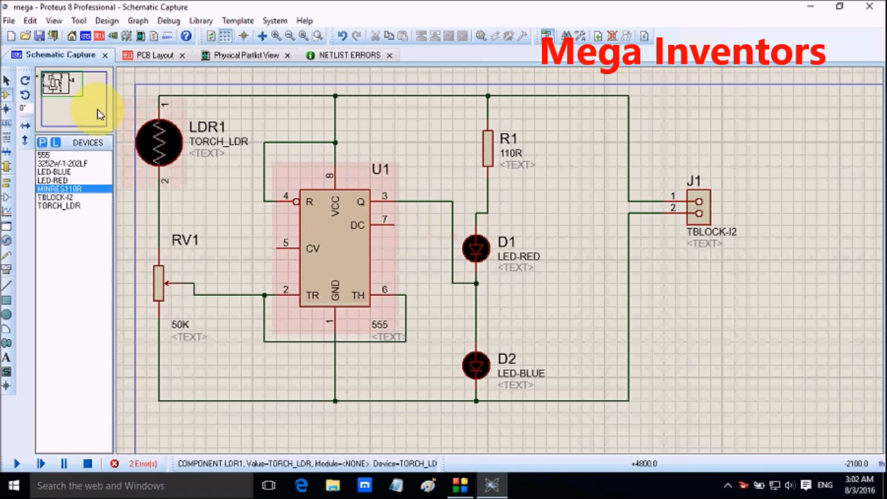
Step: Check the 110R resistor's footprint in the PCB layout and the red LED D1's component properties in the schematic
{"action": "left_click", "coordinate": [127, 55]}
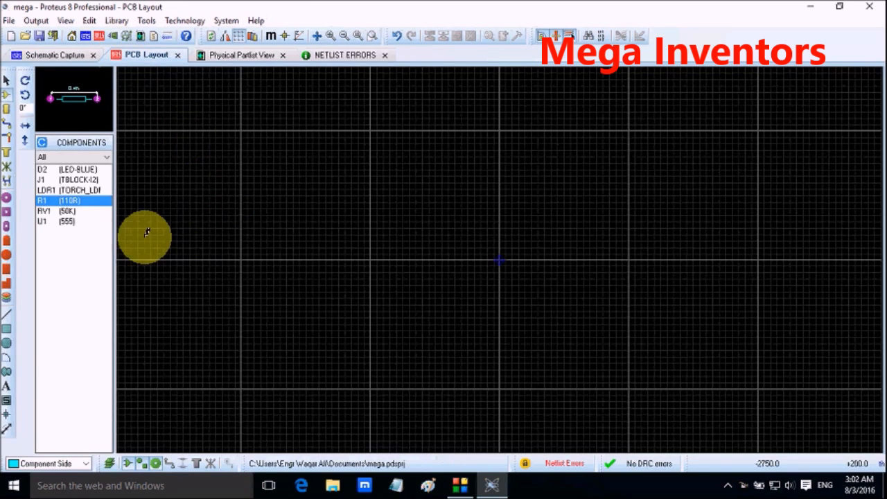
{"action": "left_click", "coordinate": [72, 56]}
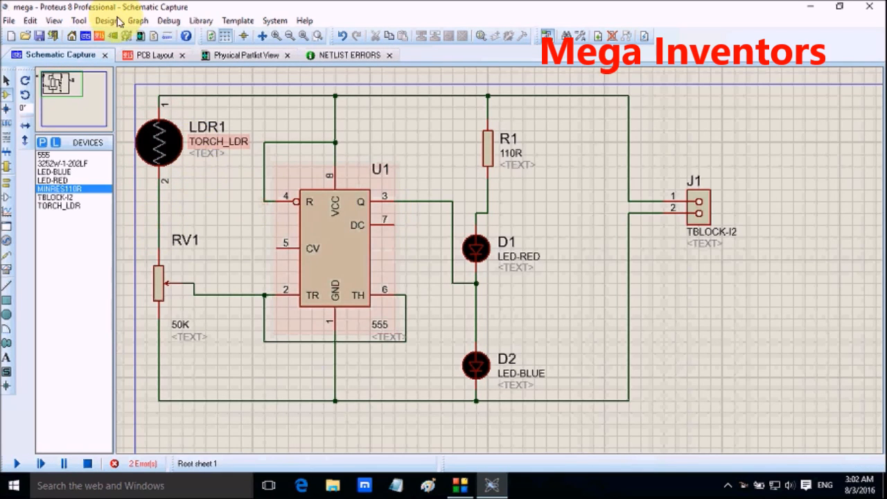
{"action": "left_click", "coordinate": [154, 56]}
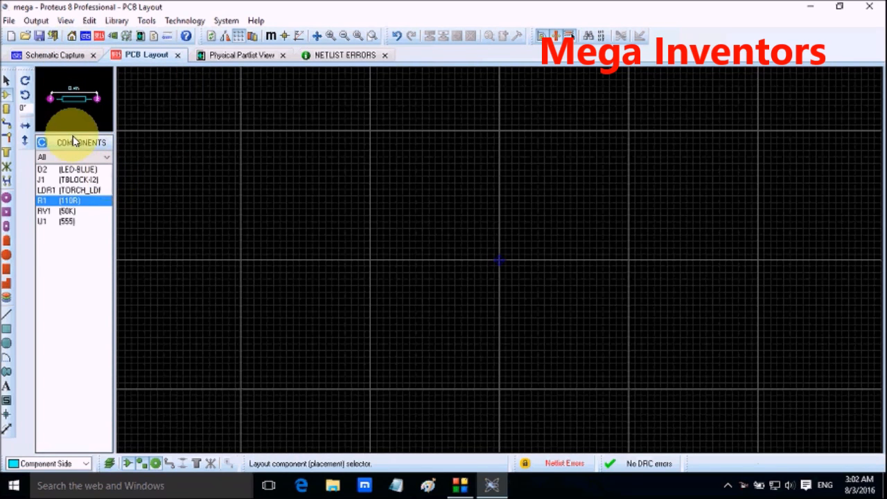
{"action": "left_click", "coordinate": [51, 55]}
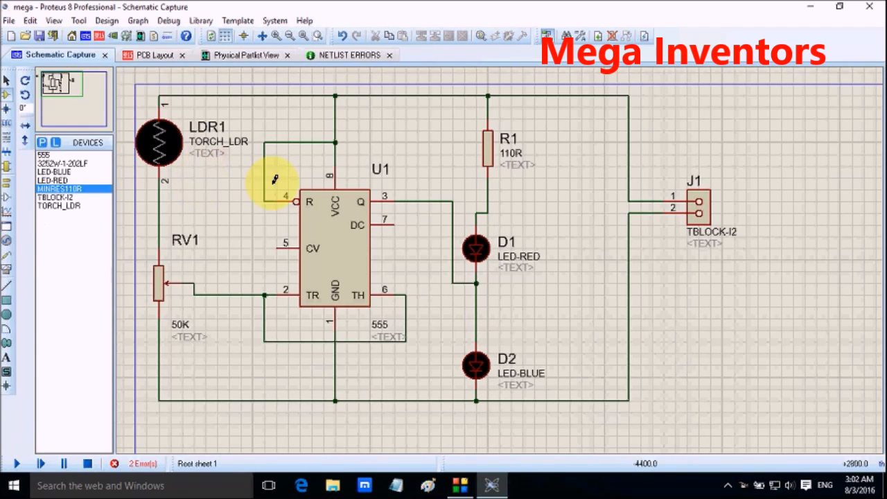
{"action": "double_click", "coordinate": [475, 253]}
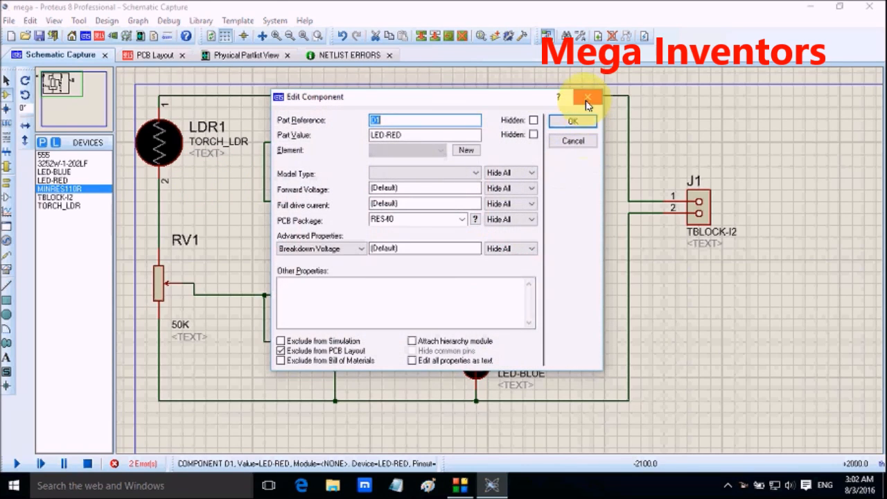
{"action": "left_click", "coordinate": [587, 104]}
Step: Replace the red LED D1 with a new LED-RED, wired between resistor R1 and the junction above the blue LED D2
{"action": "right_click", "coordinate": [476, 248]}
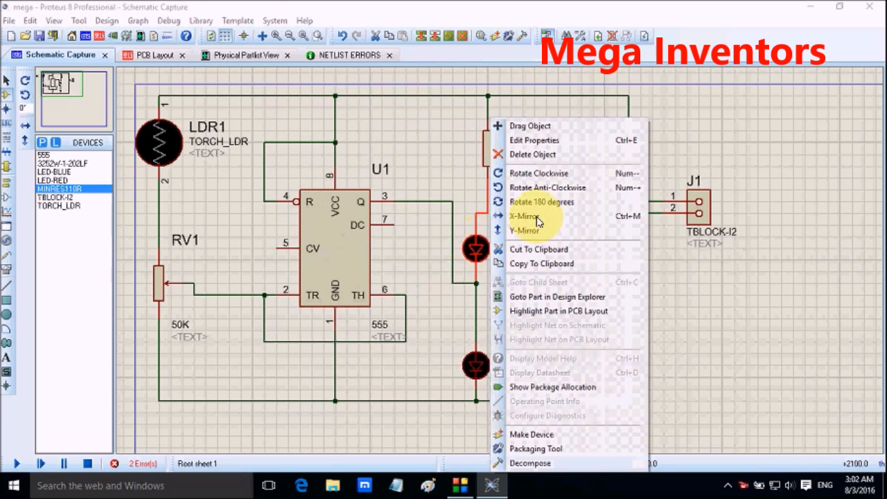
{"action": "left_click", "coordinate": [527, 160]}
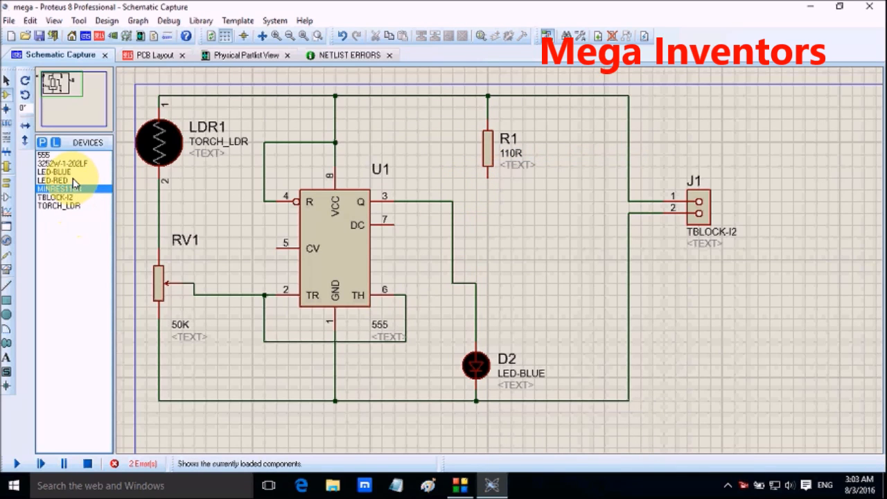
{"action": "left_click", "coordinate": [74, 181]}
{"action": "left_click", "coordinate": [476, 234]}
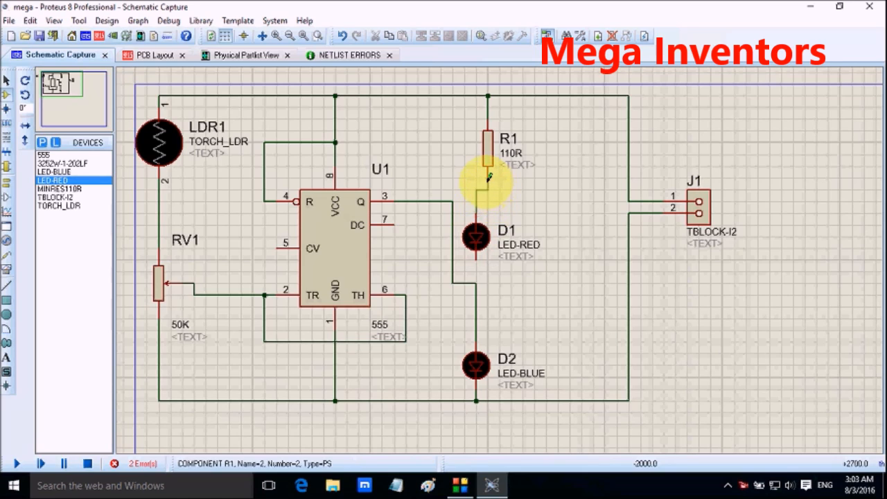
{"action": "left_click", "coordinate": [476, 221]}
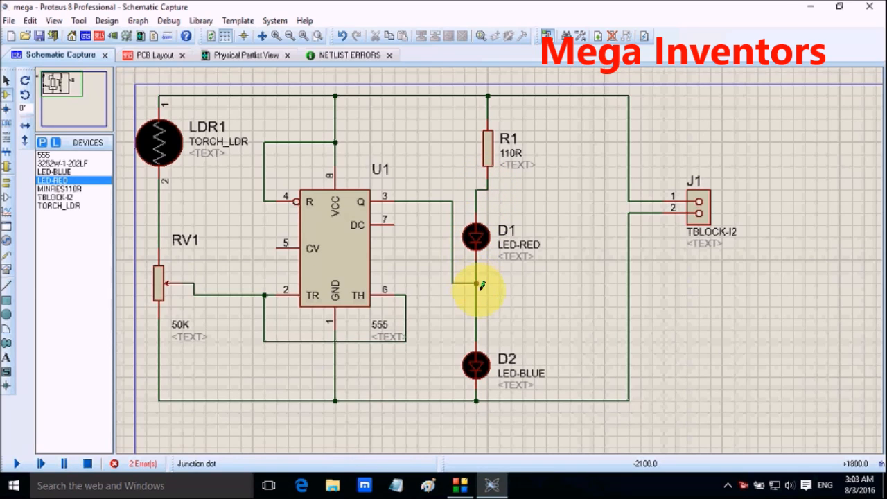
Step: Check the new red LED D1's package status in the PCB layout
{"action": "left_click", "coordinate": [171, 57]}
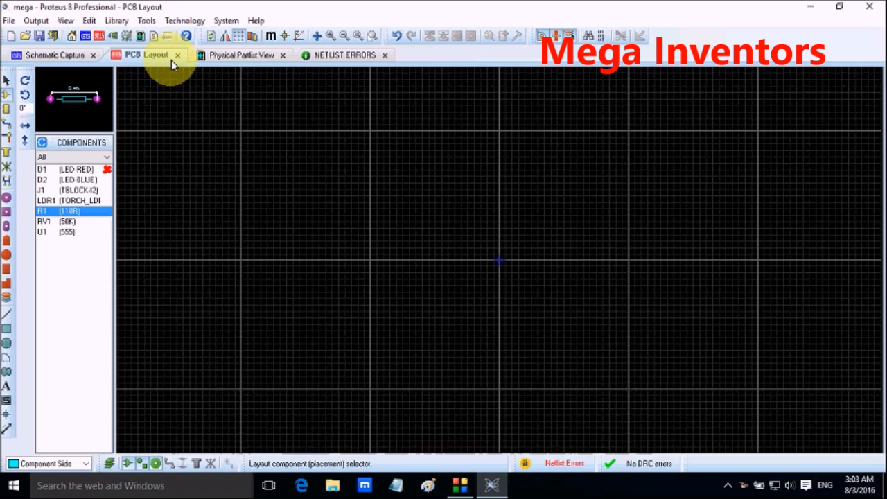
{"action": "left_click", "coordinate": [90, 171]}
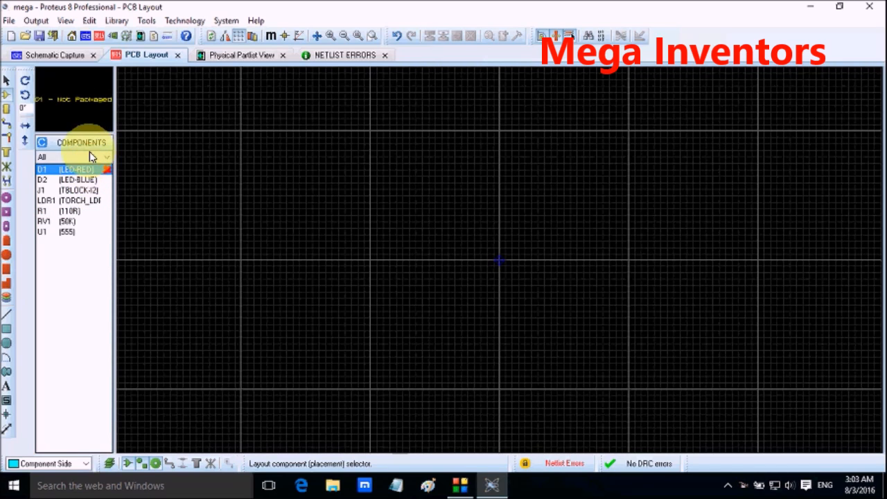
Step: Browse PCB packages for the red LED D1, filtered to through-hole terminal block connectors
{"action": "left_click", "coordinate": [68, 54]}
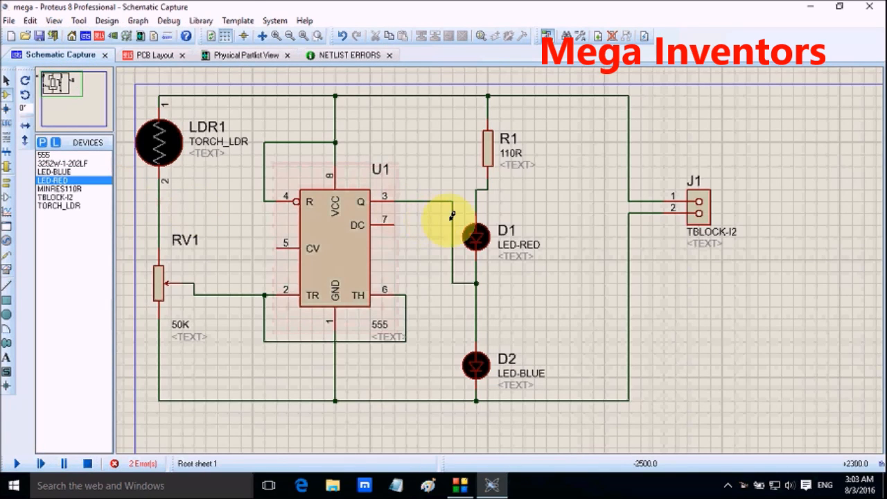
{"action": "double_click", "coordinate": [478, 239]}
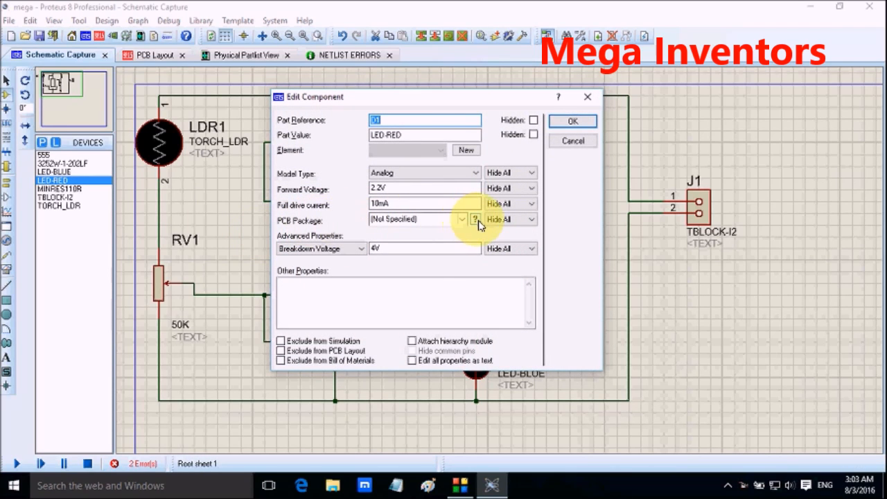
{"action": "left_click", "coordinate": [476, 221]}
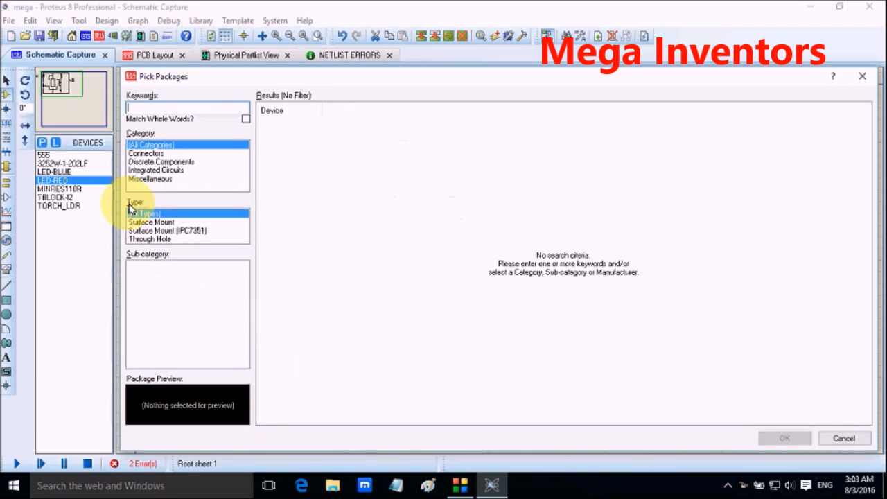
{"action": "left_click", "coordinate": [159, 154]}
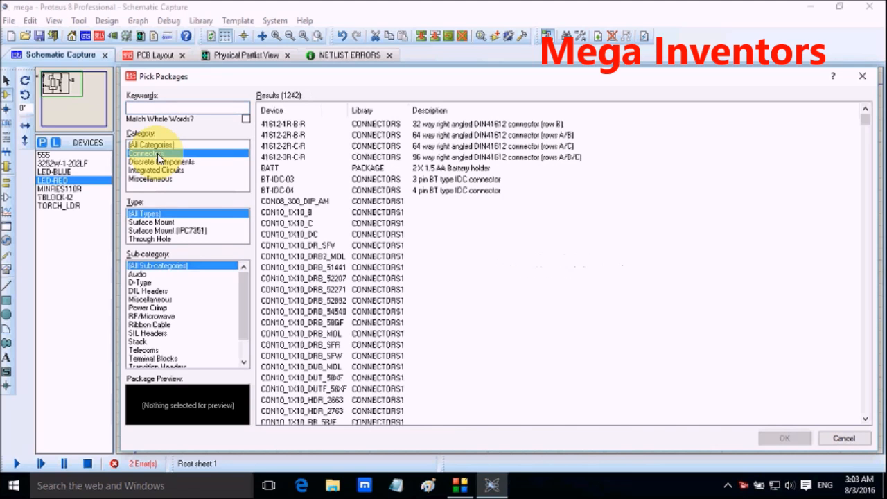
{"action": "left_click", "coordinate": [160, 240]}
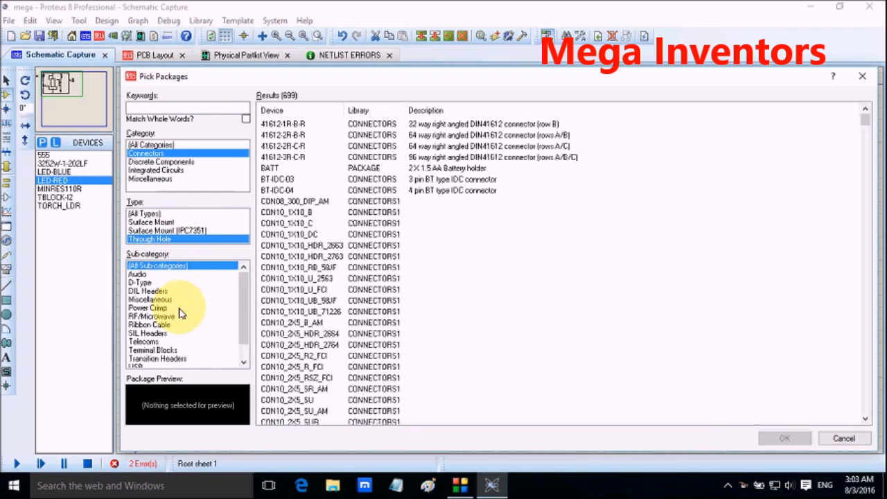
{"action": "scroll", "coordinate": [165, 354], "scroll_direction": "down", "scroll_amount": 1}
{"action": "left_click", "coordinate": [162, 343]}
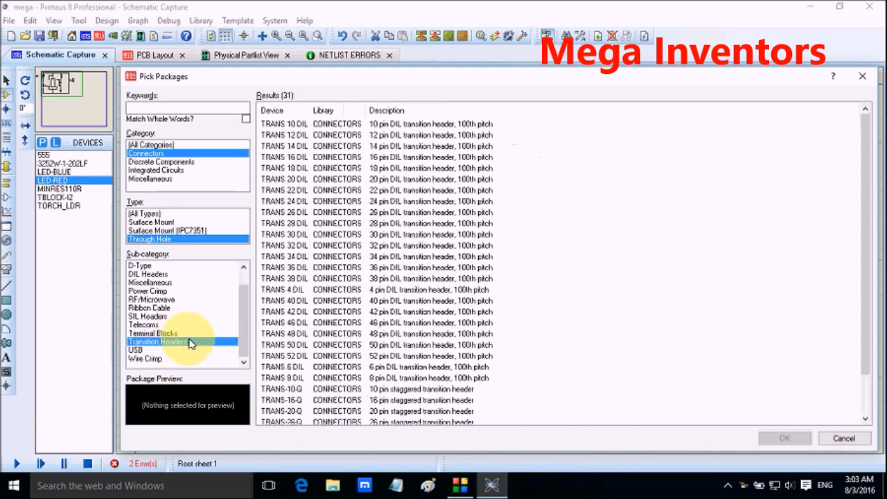
{"action": "left_click", "coordinate": [166, 334]}
Step: Compare the terminal block footprints and assign TBLOCK-I2 as the PCB package of the red LED D1
{"action": "left_click", "coordinate": [334, 124]}
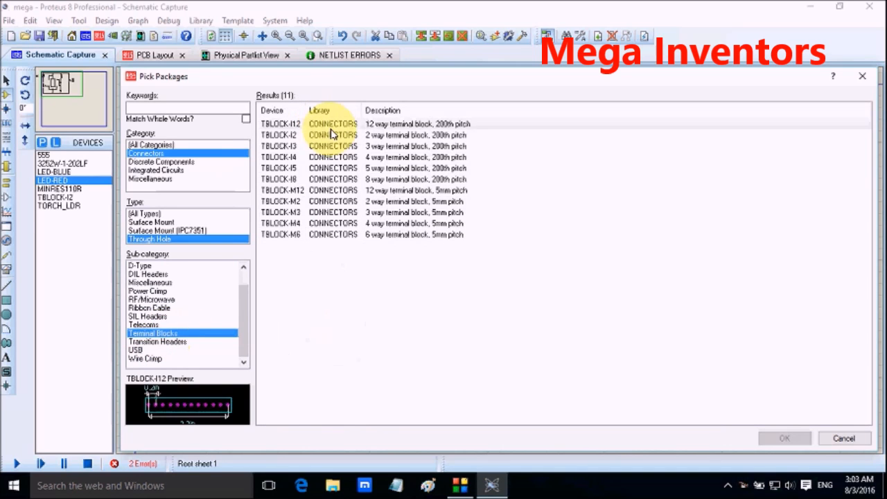
{"action": "left_click", "coordinate": [329, 145]}
{"action": "left_click", "coordinate": [331, 179]}
{"action": "left_click", "coordinate": [326, 168]}
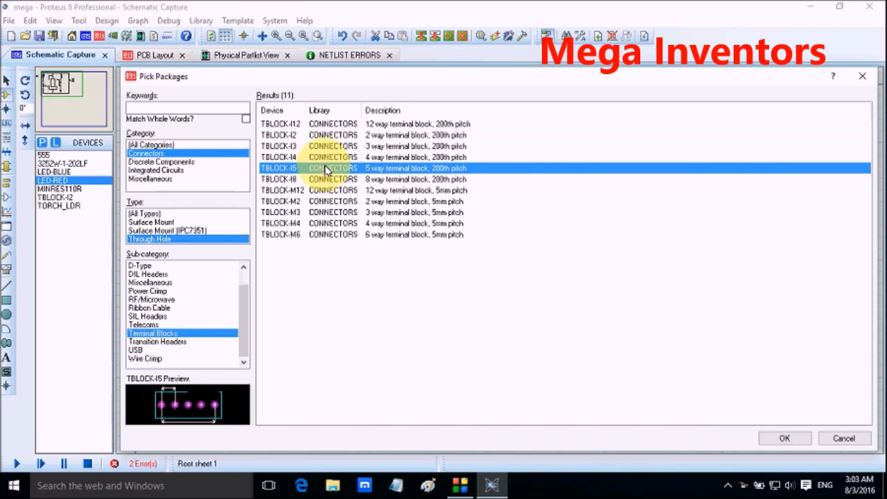
{"action": "left_click", "coordinate": [326, 157]}
{"action": "left_click", "coordinate": [331, 135]}
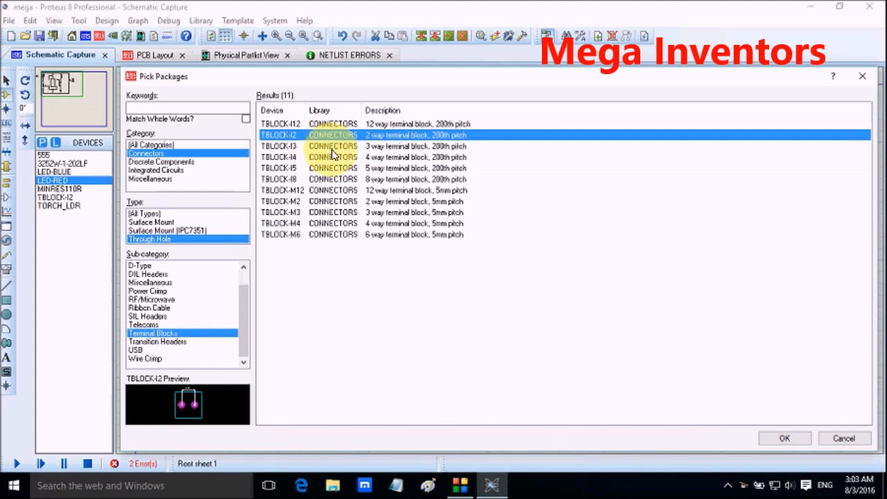
{"action": "double_click", "coordinate": [336, 135]}
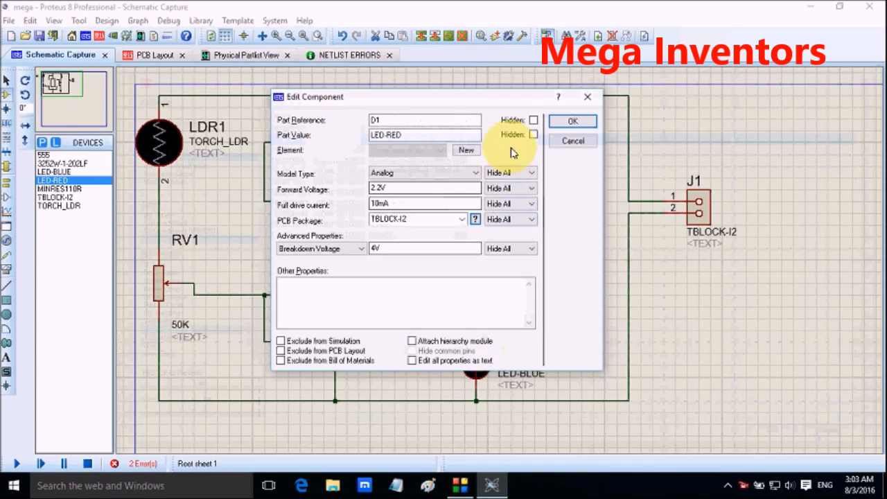
{"action": "left_click", "coordinate": [572, 120]}
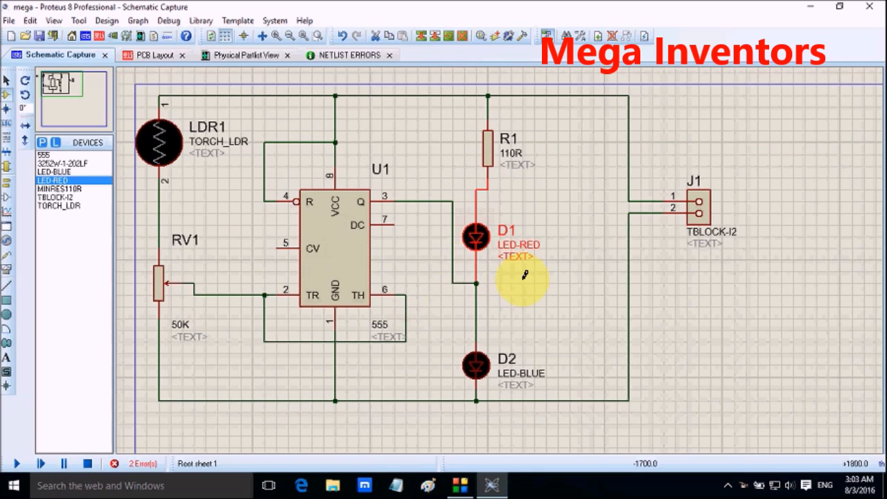
Step: Review the physical partlist and the netlist errors, and return to the schematic
{"action": "left_click", "coordinate": [173, 57]}
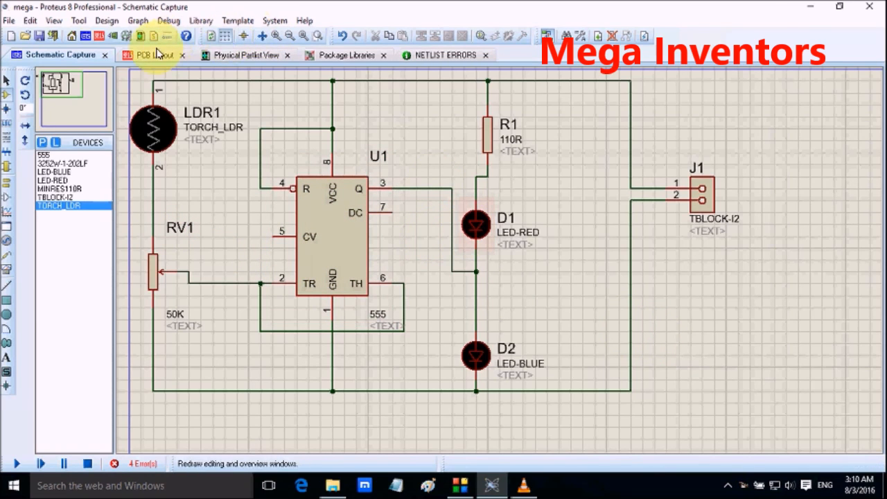
{"action": "left_click", "coordinate": [367, 55]}
{"action": "left_click", "coordinate": [233, 58]}
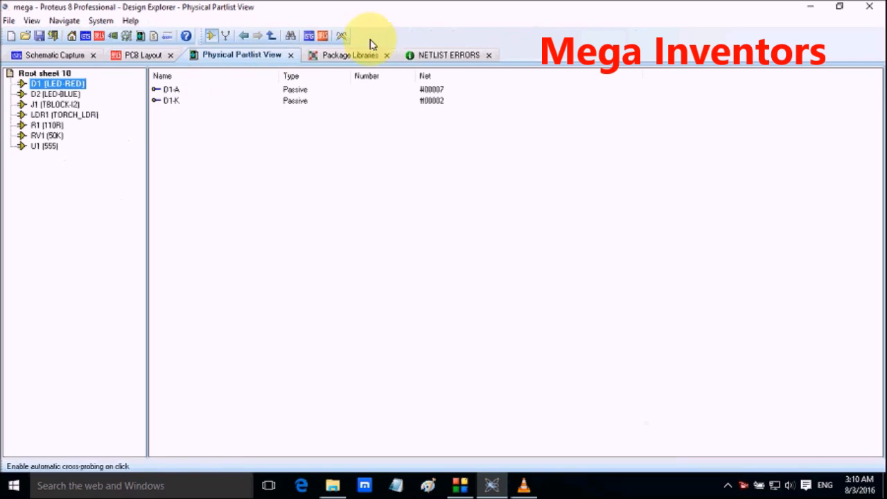
{"action": "left_click", "coordinate": [426, 57]}
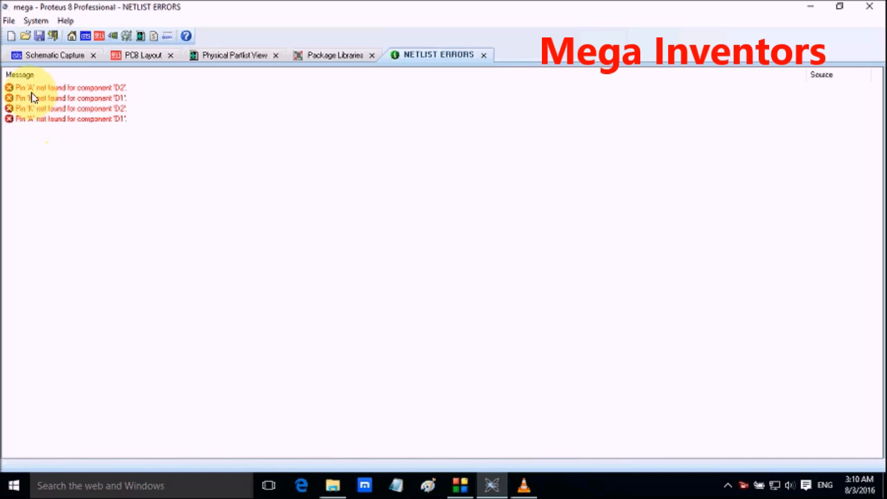
{"action": "left_click", "coordinate": [50, 57]}
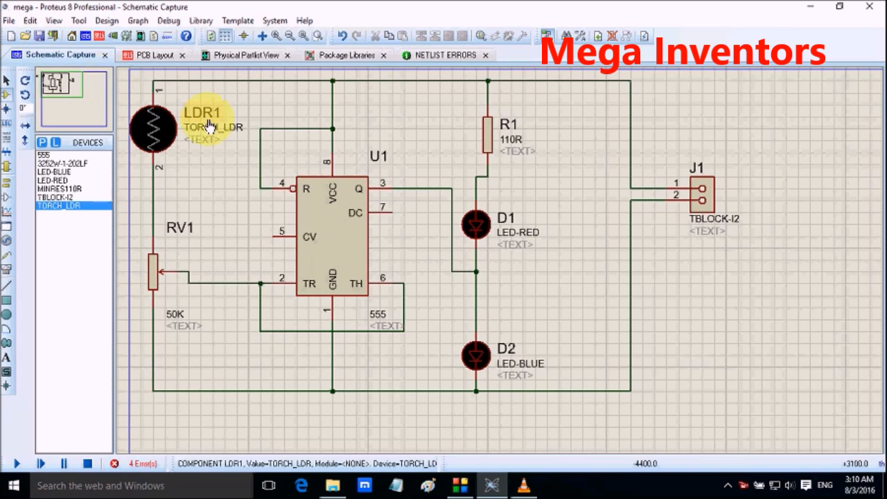
Step: Try to assign the TBLOCK-I2 packaging to the red LED D1 with the Packaging Tool
{"action": "right_click", "coordinate": [475, 237]}
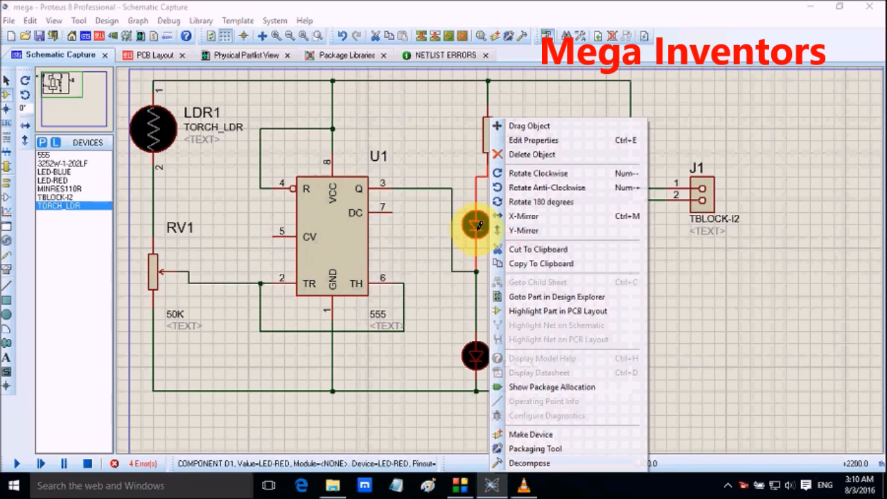
{"action": "left_click", "coordinate": [527, 449]}
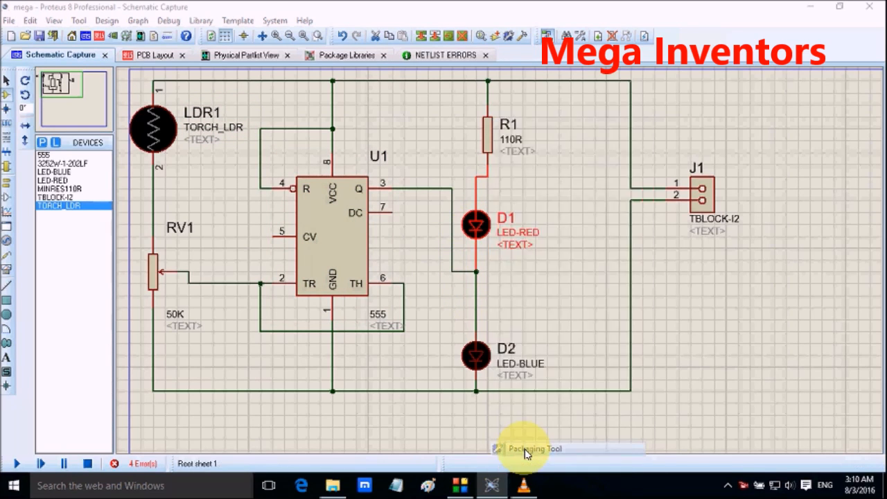
{"action": "left_click", "coordinate": [367, 249]}
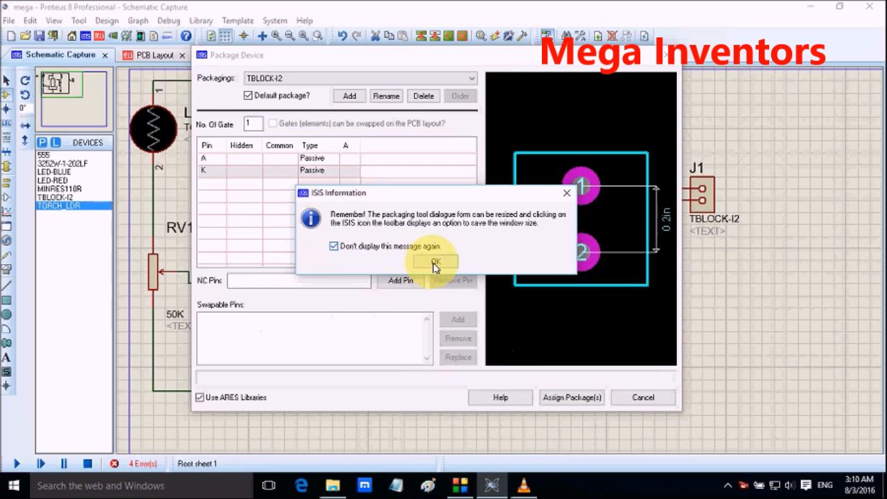
{"action": "left_click", "coordinate": [435, 262]}
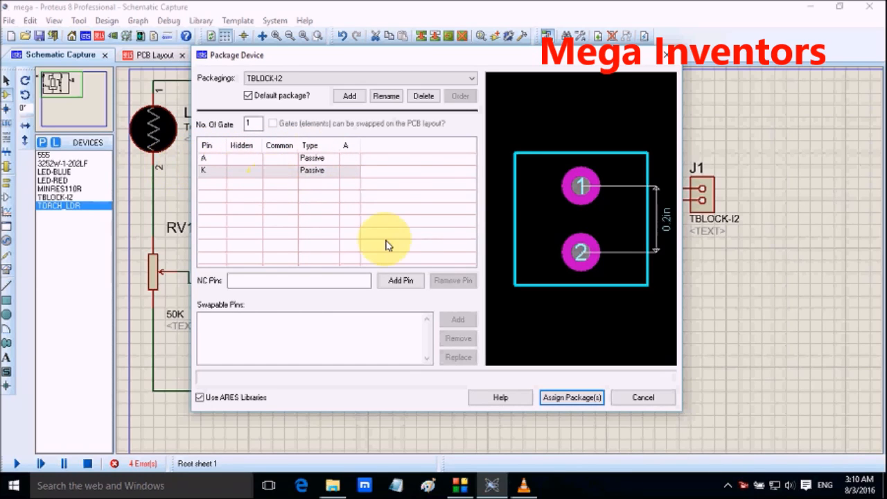
{"action": "left_click", "coordinate": [566, 400]}
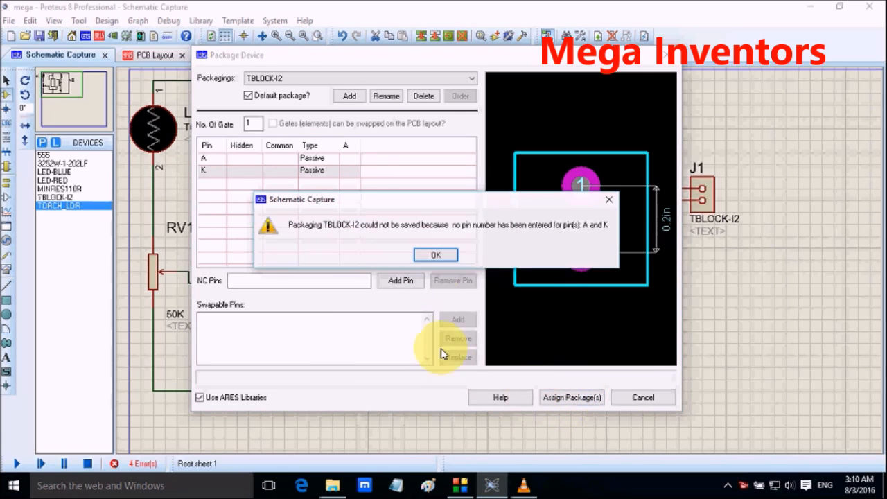
{"action": "left_click", "coordinate": [435, 256]}
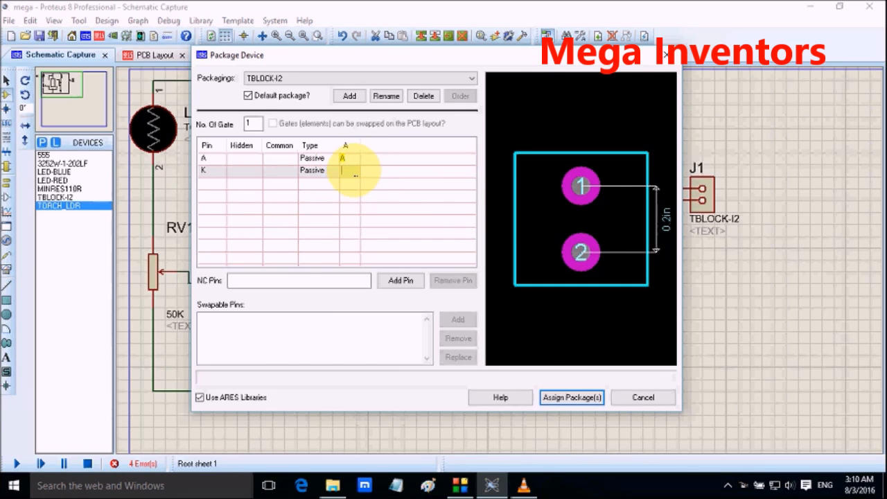
Step: Try to assign TBLOCK-I2 with pin numbers A and K for D1's matching pins, and add an extra pin
{"action": "left_click", "coordinate": [570, 398]}
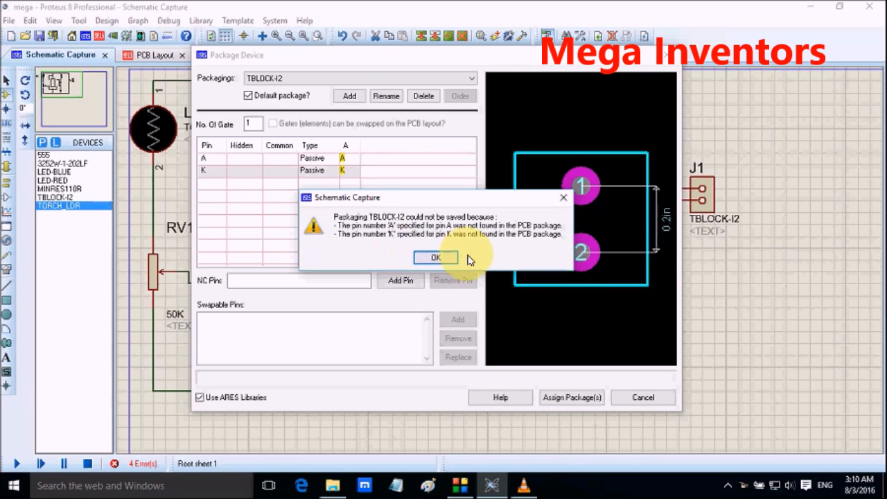
{"action": "left_click", "coordinate": [436, 259]}
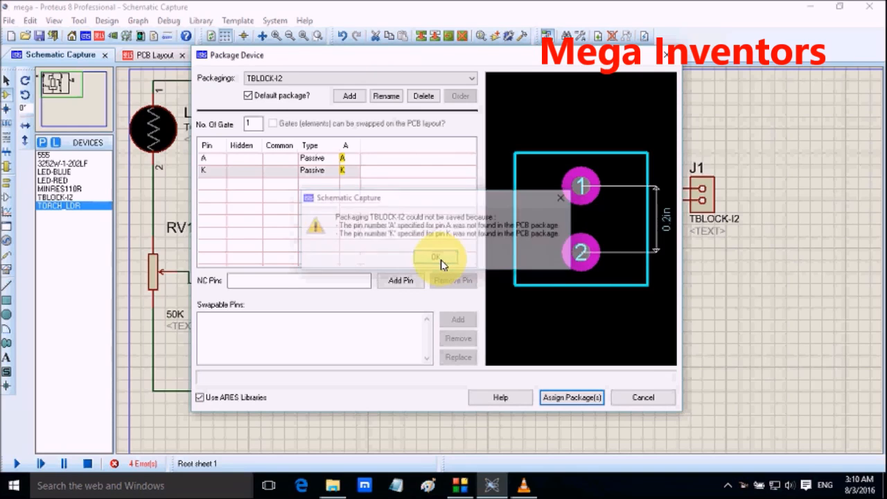
{"action": "left_click", "coordinate": [403, 281]}
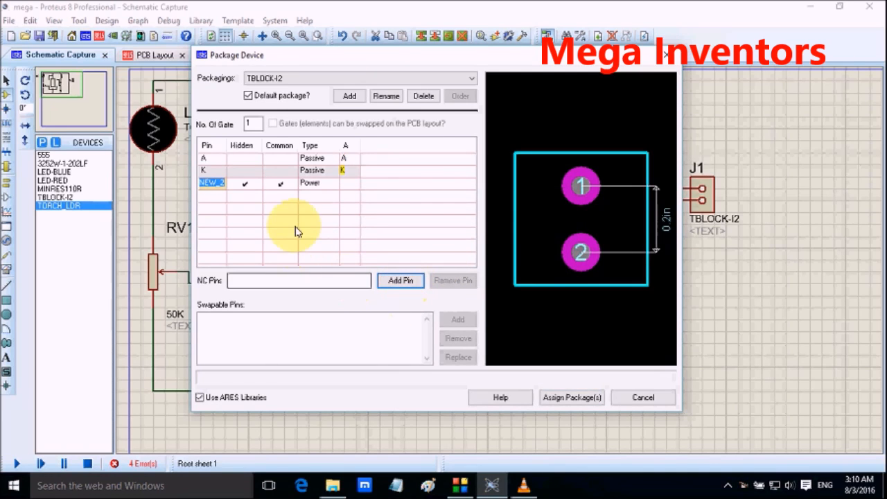
{"action": "left_click", "coordinate": [406, 283]}
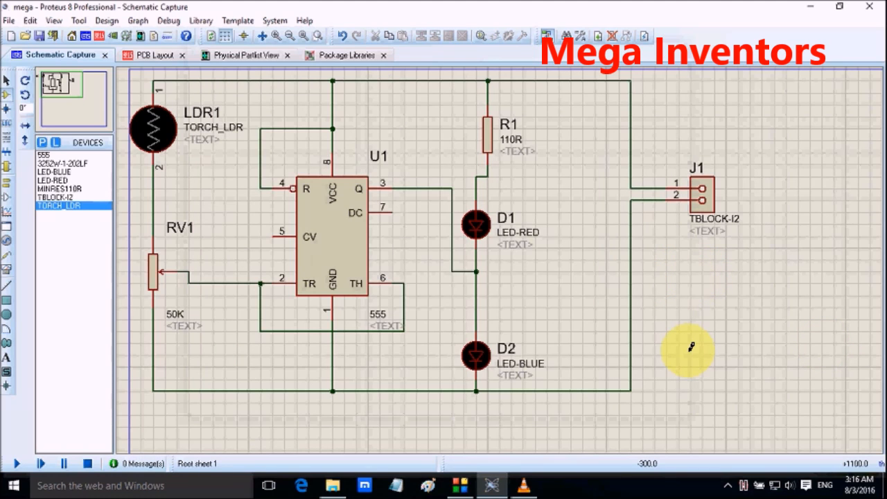
Step: Replace the red LED D1 with a new LED-RED, wired between resistor R1 and the junction above the blue LED D2
{"action": "right_click", "coordinate": [476, 225]}
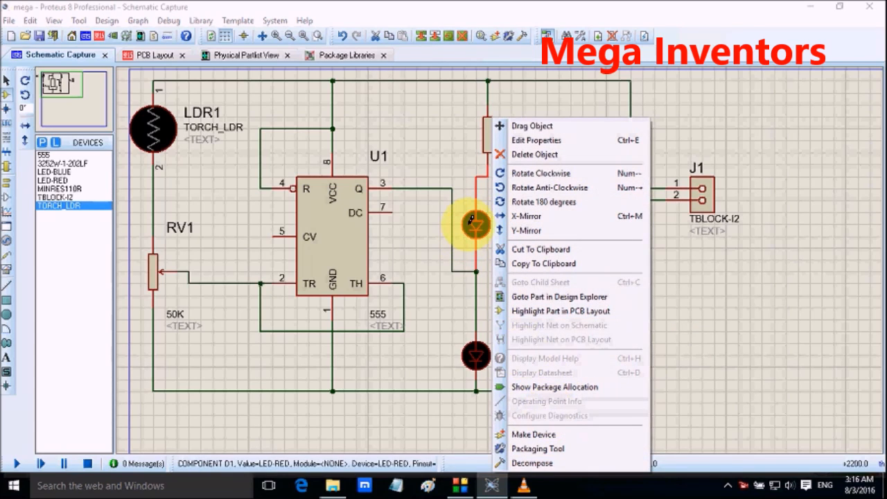
{"action": "right_click", "coordinate": [471, 220]}
{"action": "left_click", "coordinate": [479, 222]}
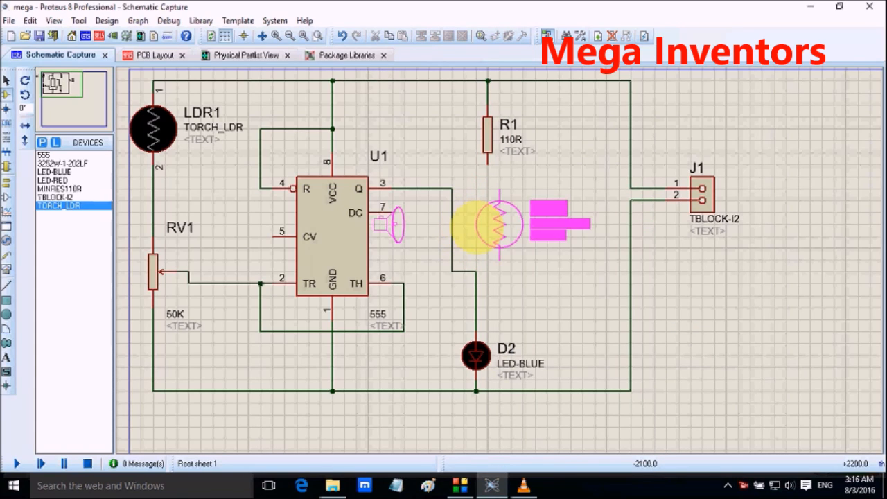
{"action": "left_click", "coordinate": [76, 188]}
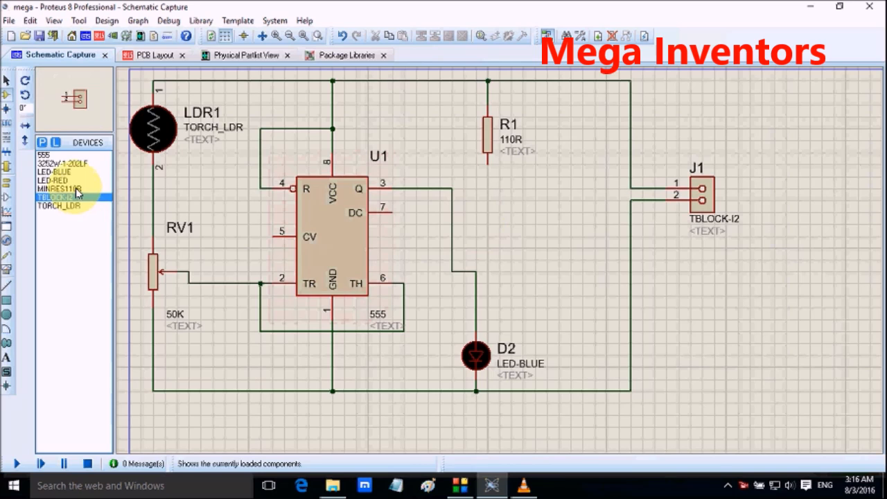
{"action": "left_click", "coordinate": [52, 181]}
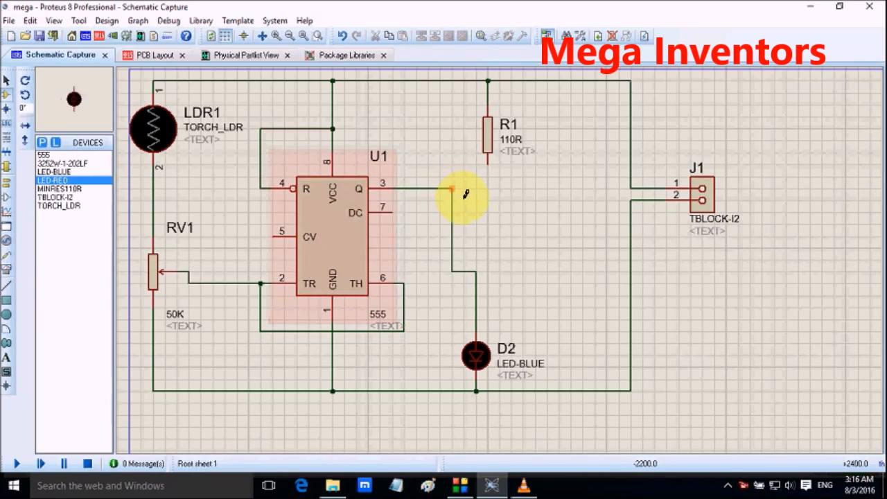
{"action": "left_click", "coordinate": [487, 213]}
{"action": "left_click", "coordinate": [476, 216]}
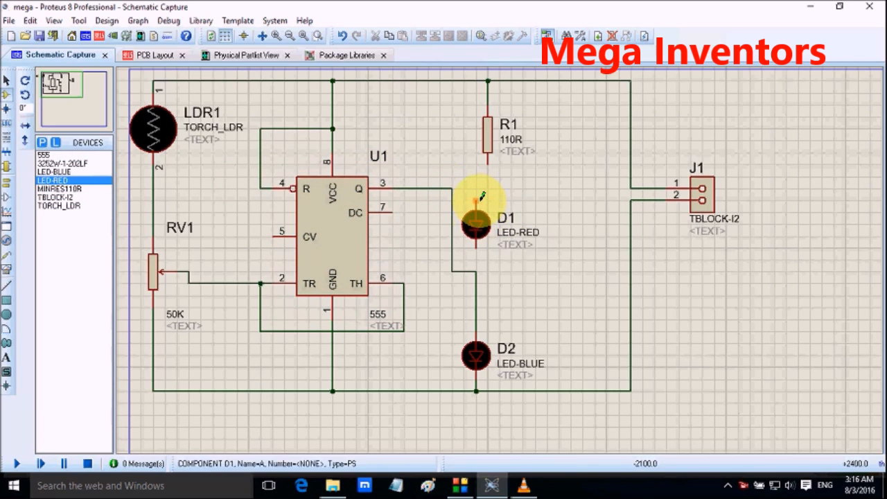
{"action": "left_click", "coordinate": [489, 174]}
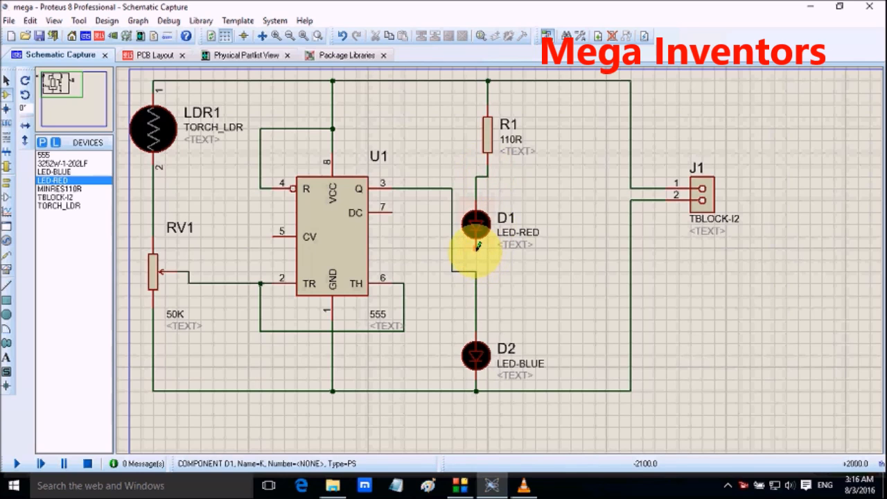
{"action": "right_click", "coordinate": [475, 230]}
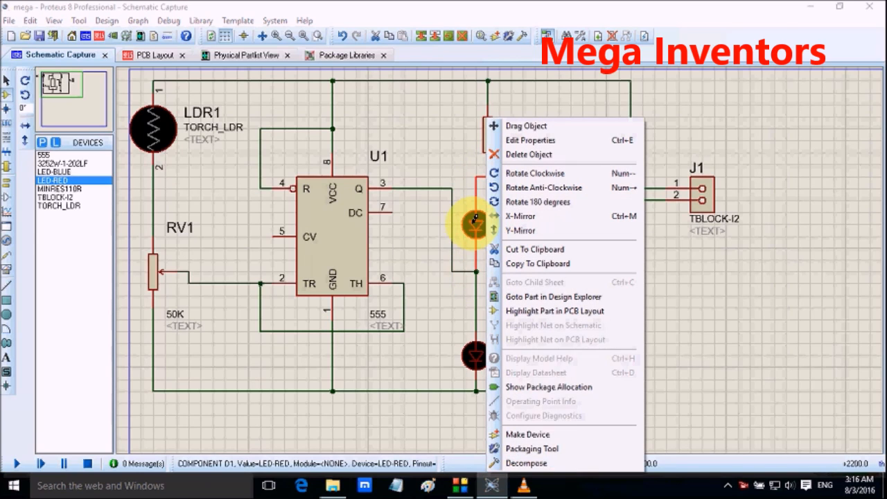
{"action": "left_click", "coordinate": [550, 451]}
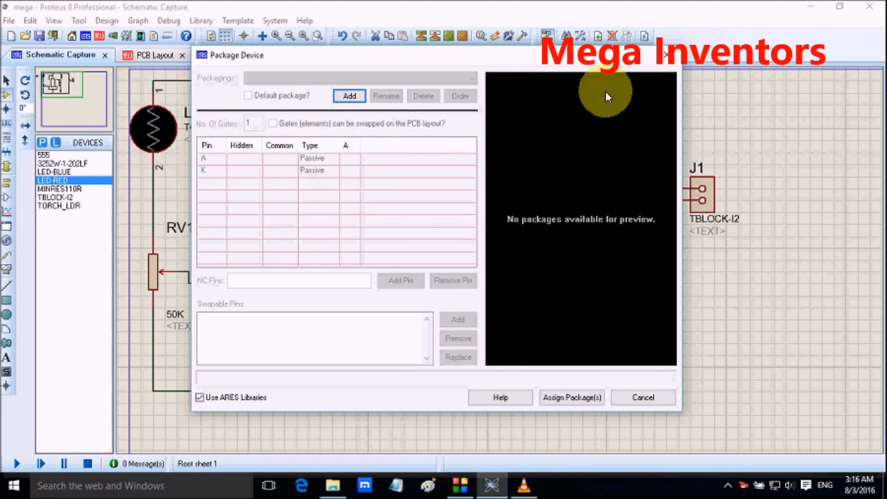
{"action": "left_click", "coordinate": [666, 54]}
Step: Set the PCB package of the red LED D1 to LED, the 100th-pitch package with A-K pinout
{"action": "double_click", "coordinate": [475, 223]}
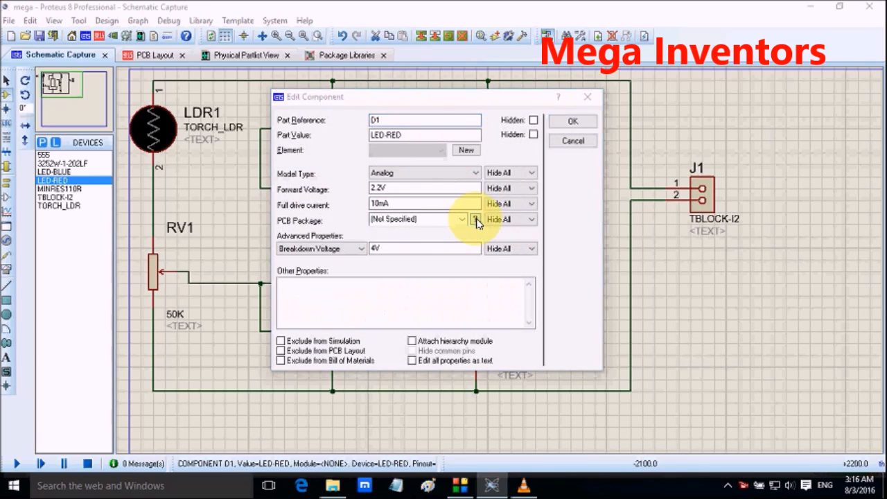
{"action": "left_click", "coordinate": [475, 220]}
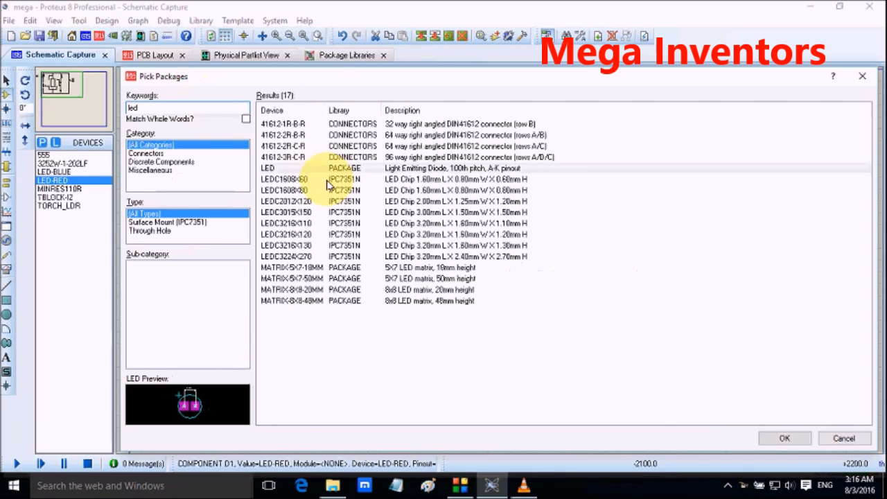
{"action": "double_click", "coordinate": [329, 170]}
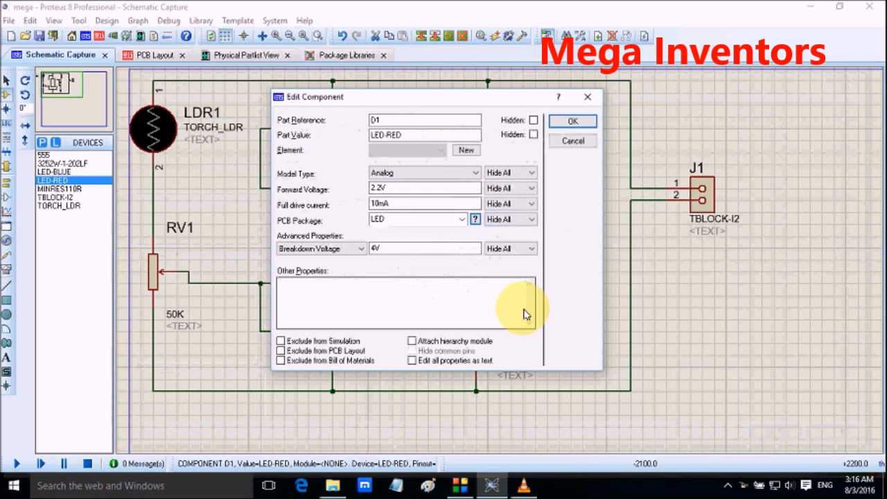
{"action": "left_click", "coordinate": [571, 123]}
Step: Map D1's pins to A and K in the Packaging Tool, save the package to USERDVC, and update the design's devices
{"action": "right_click", "coordinate": [485, 221]}
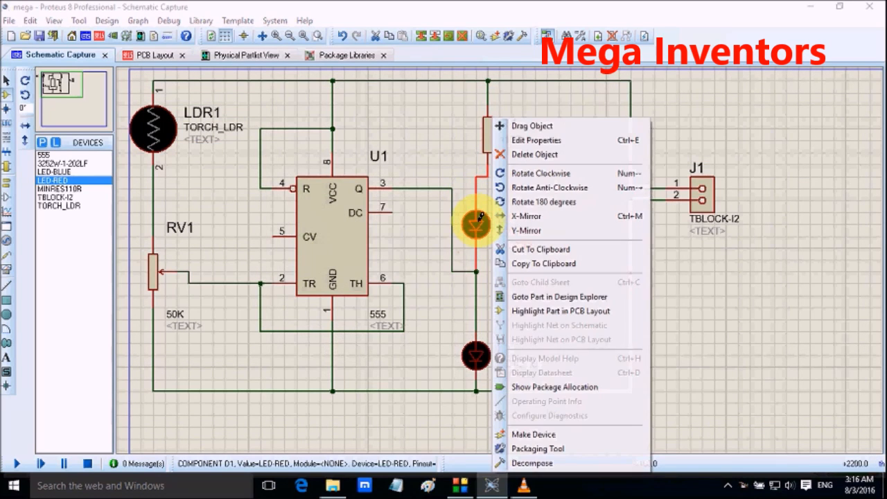
{"action": "left_click", "coordinate": [531, 449]}
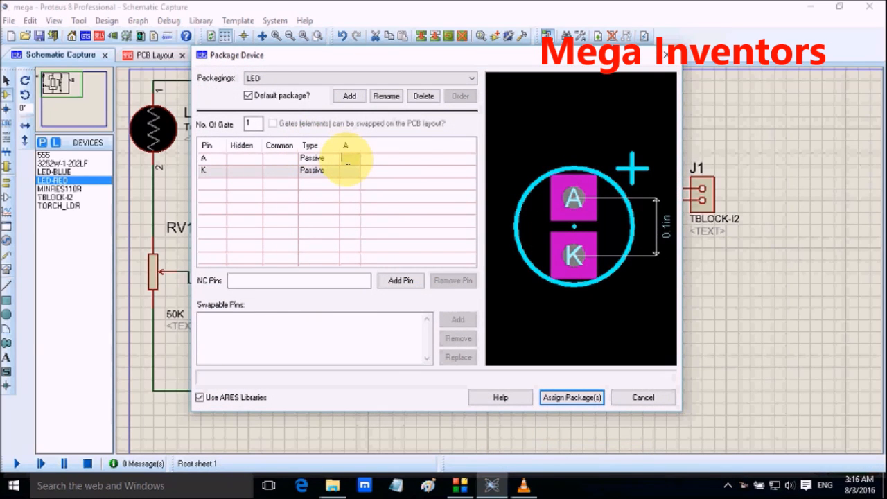
{"action": "left_click", "coordinate": [345, 160]}
{"action": "type", "text": "A"}
{"action": "left_click", "coordinate": [351, 170]}
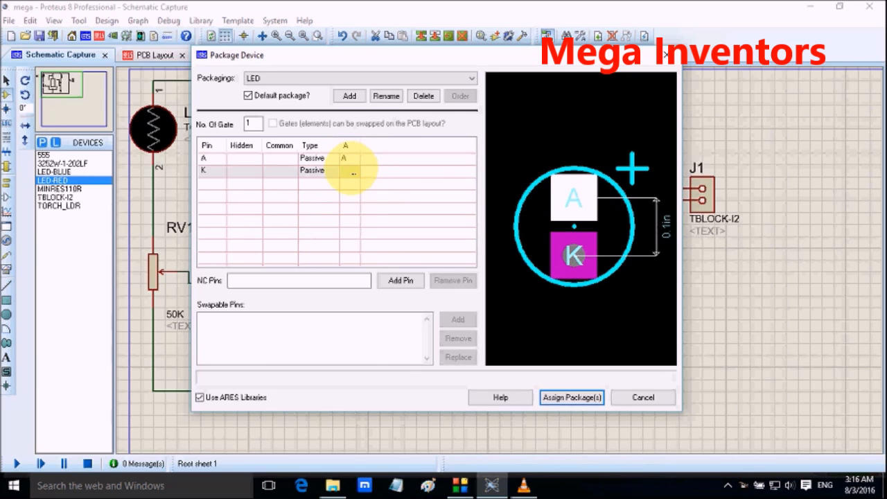
{"action": "type", "text": "K"}
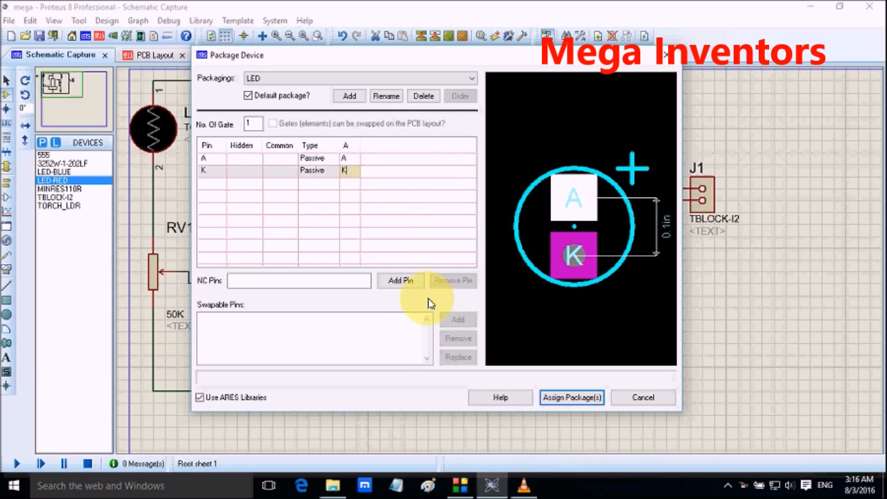
{"action": "left_click", "coordinate": [547, 397]}
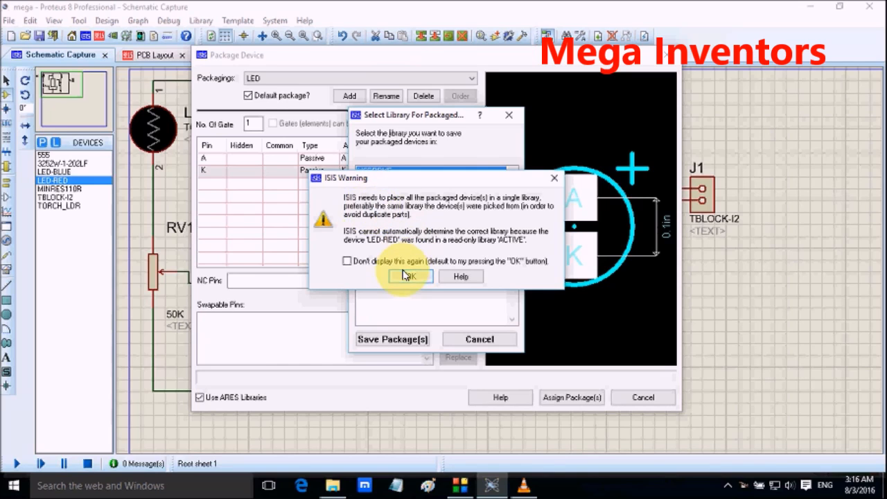
{"action": "left_click", "coordinate": [411, 277]}
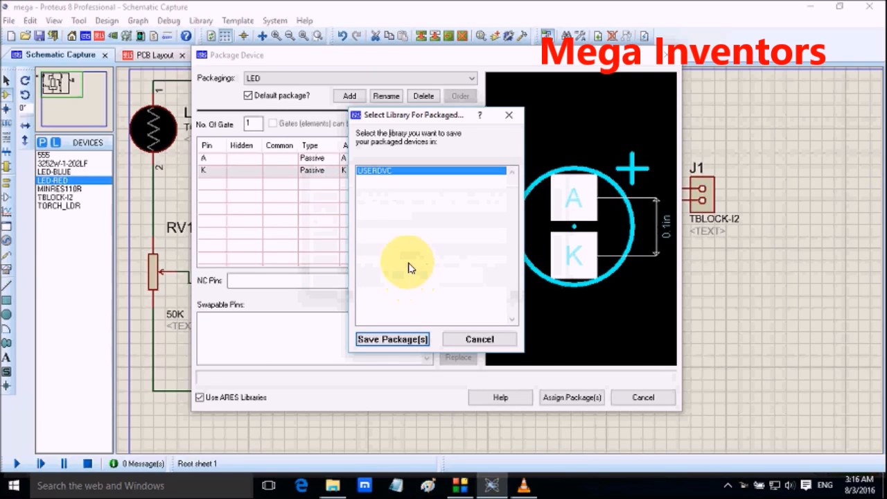
{"action": "left_click", "coordinate": [413, 341]}
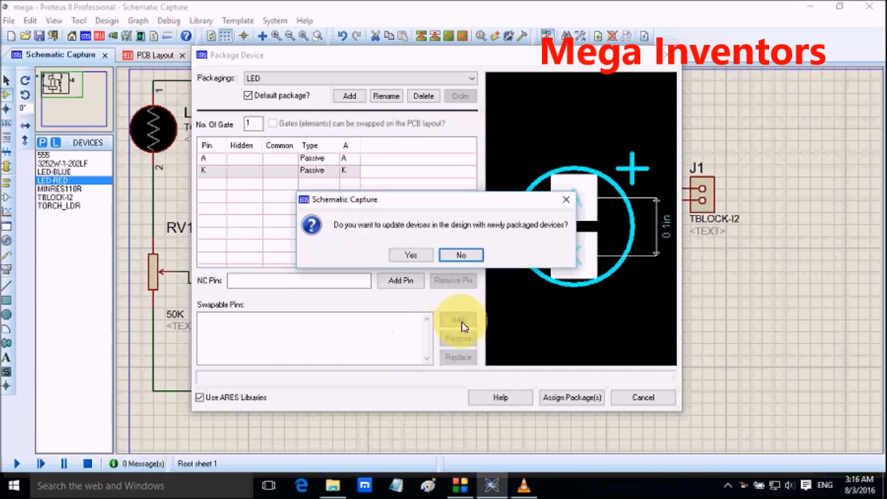
{"action": "left_click", "coordinate": [412, 256]}
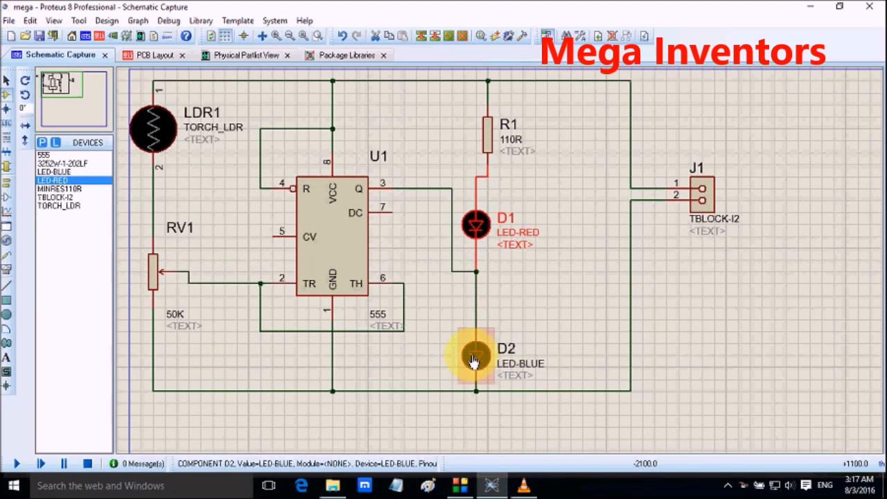
Step: Package the blue LED D2 as LED with pins A and K, save it to USERDVC, and update the design's devices
{"action": "left_click", "coordinate": [474, 358]}
{"action": "right_click", "coordinate": [473, 357]}
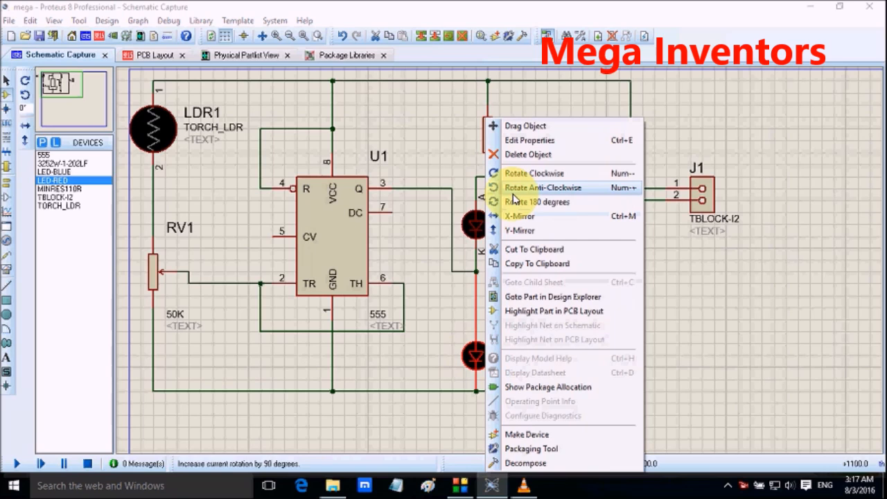
{"action": "left_click", "coordinate": [522, 449]}
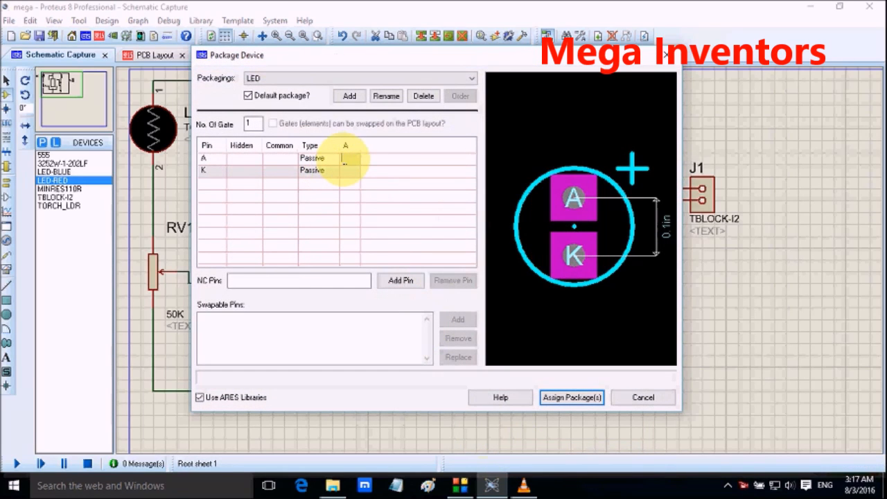
{"action": "type", "text": "A"}
{"action": "left_click", "coordinate": [351, 173]}
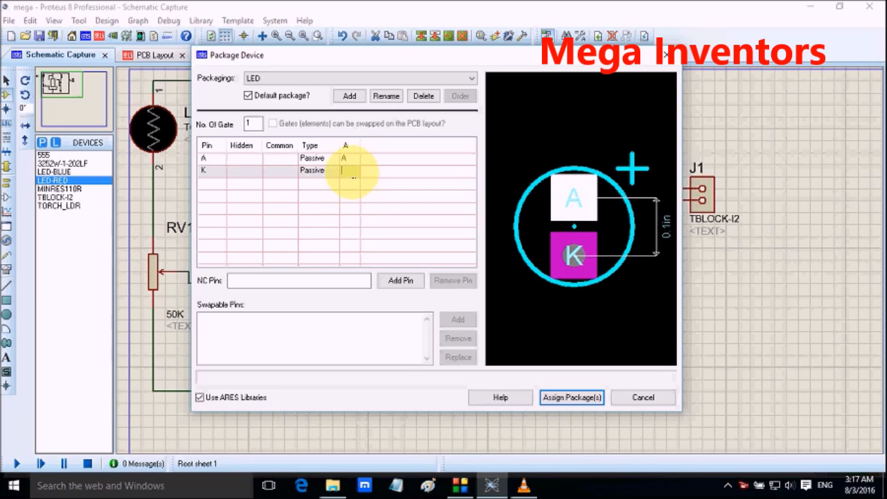
{"action": "left_click", "coordinate": [564, 399]}
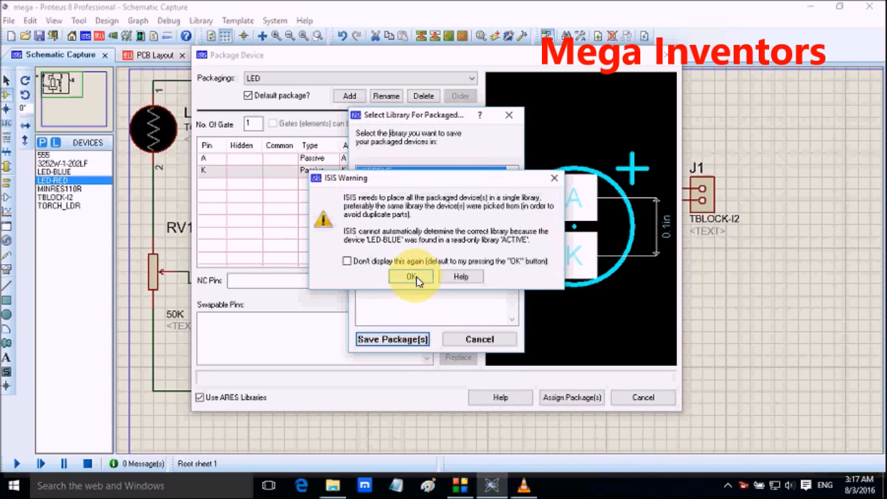
{"action": "left_click", "coordinate": [414, 277]}
{"action": "left_click", "coordinate": [415, 340]}
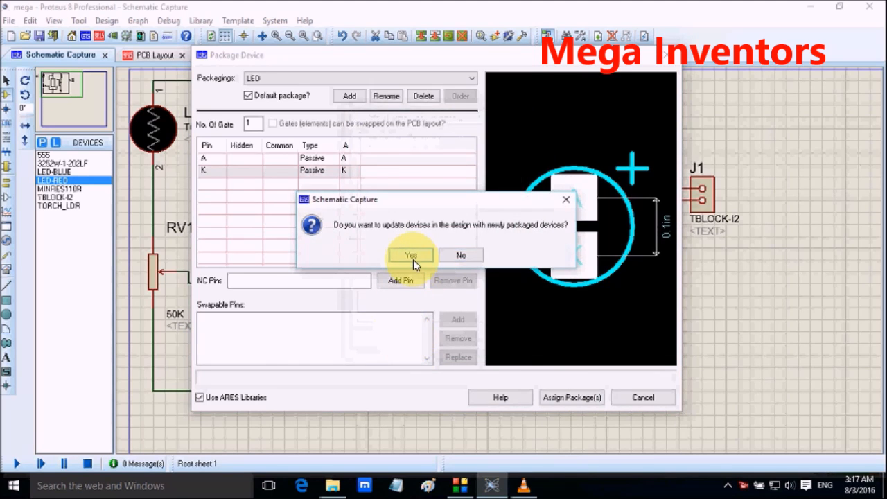
{"action": "left_click", "coordinate": [412, 257]}
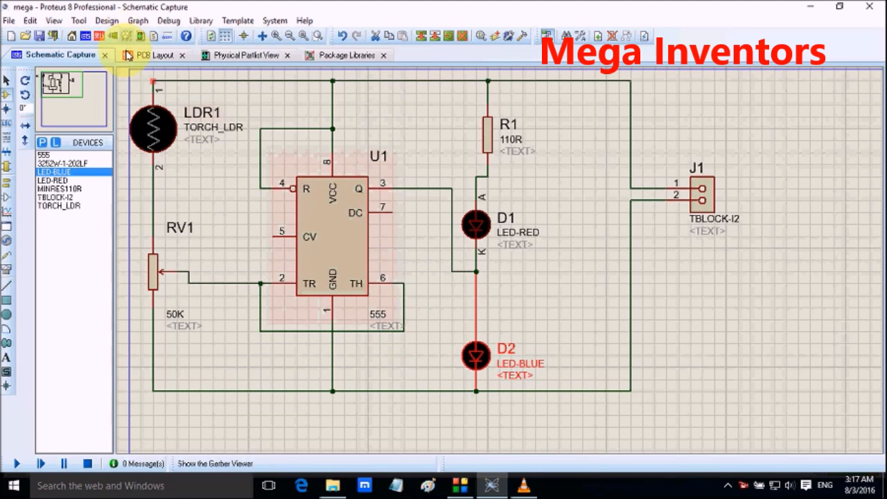
Step: Review the component packages in the physical partlist and switch to the PCB layout
{"action": "left_click", "coordinate": [139, 59]}
{"action": "left_click", "coordinate": [200, 56]}
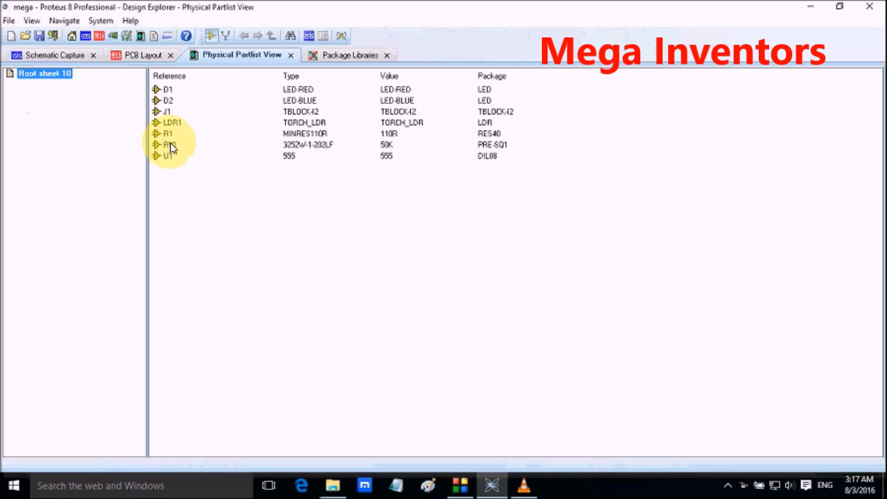
{"action": "left_click", "coordinate": [336, 57]}
{"action": "left_click", "coordinate": [147, 55]}
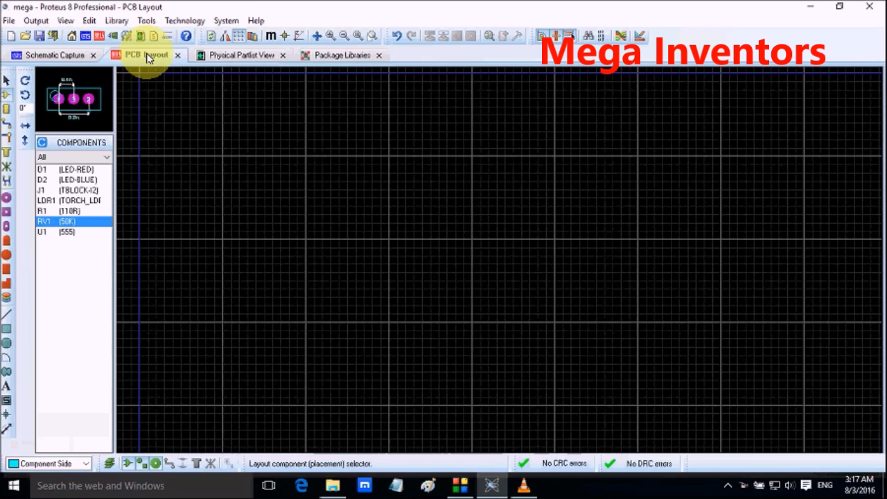
{"action": "left_click", "coordinate": [59, 55]}
{"action": "left_click", "coordinate": [139, 55]}
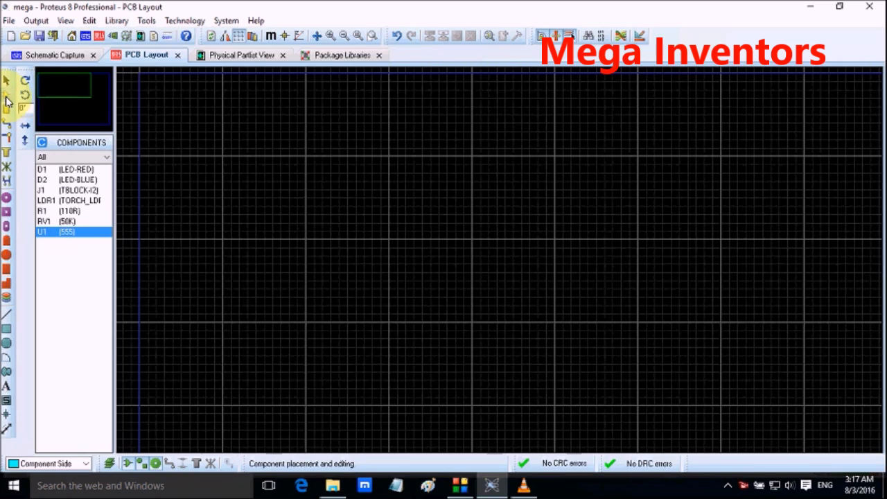
Step: Place the 555 timer U1 unrotated on the PCB layout, near the upper-left corner inside the blue boundary
{"action": "left_click", "coordinate": [5, 104]}
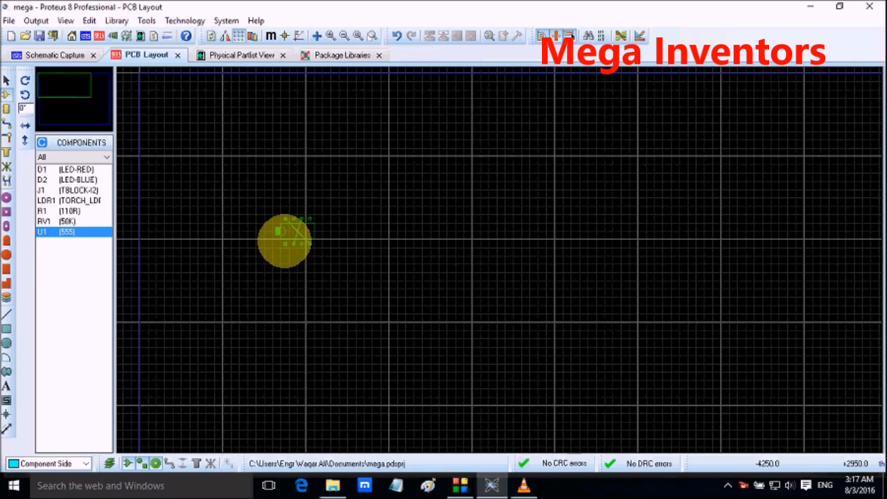
{"action": "scroll", "coordinate": [498, 259], "scroll_direction": "up", "scroll_amount": 2}
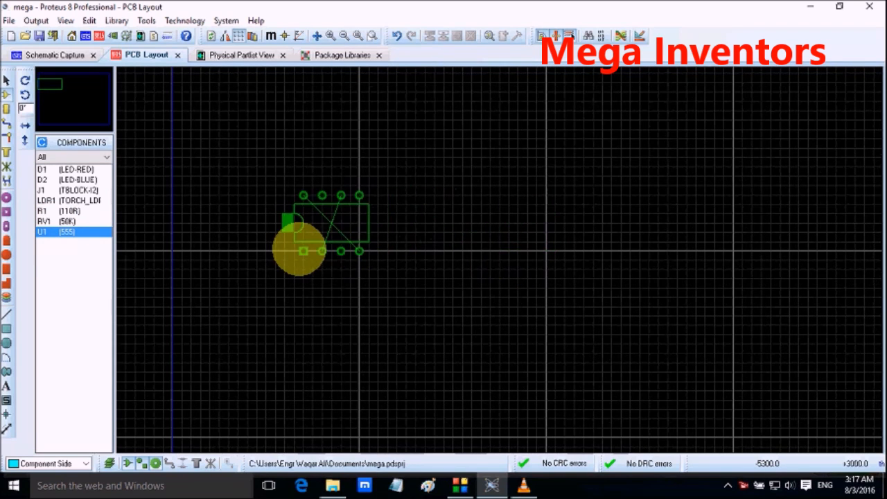
{"action": "scroll", "coordinate": [305, 244], "scroll_direction": "up", "scroll_amount": 1}
{"action": "scroll", "coordinate": [499, 260], "scroll_direction": "down", "scroll_amount": 1}
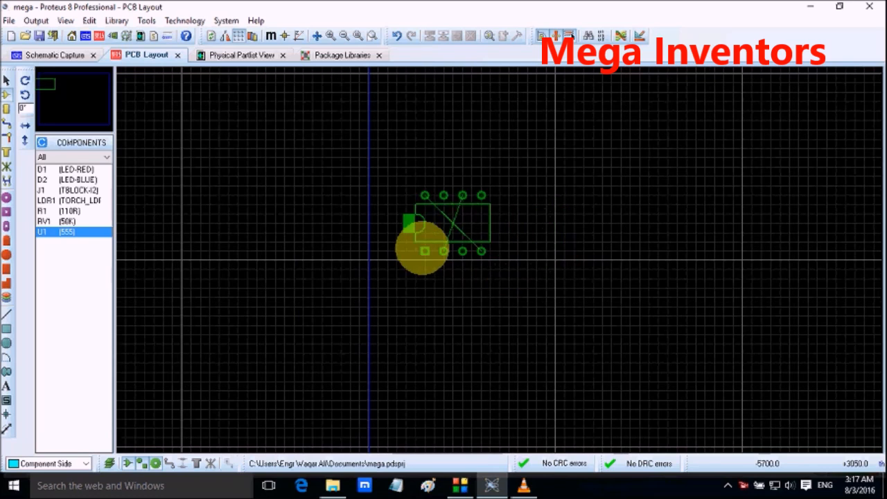
{"action": "scroll", "coordinate": [443, 244], "scroll_direction": "down", "scroll_amount": 1}
{"action": "scroll", "coordinate": [496, 259], "scroll_direction": "up", "scroll_amount": 2}
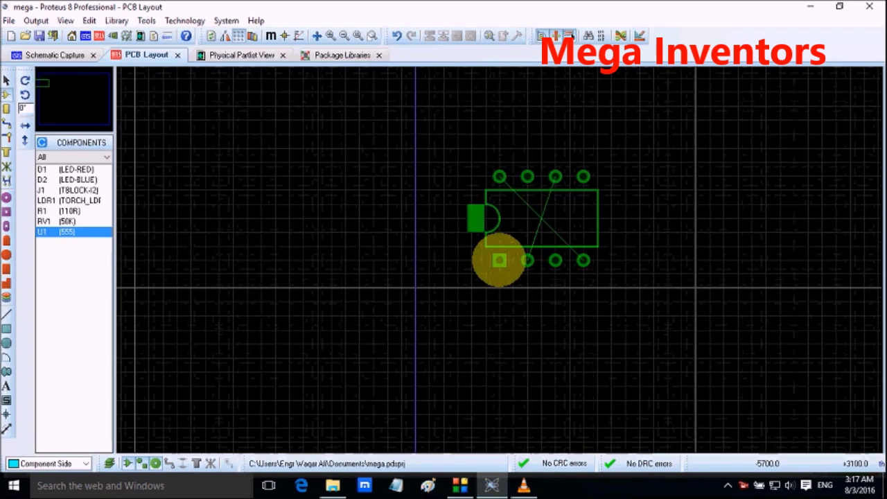
{"action": "scroll", "coordinate": [431, 269], "scroll_direction": "down", "scroll_amount": 1}
{"action": "scroll", "coordinate": [499, 260], "scroll_direction": "up", "scroll_amount": 1}
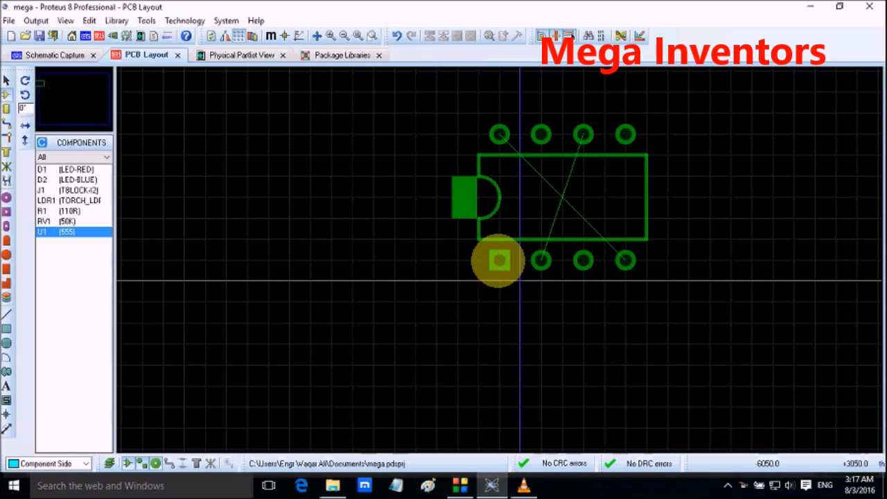
{"action": "scroll", "coordinate": [499, 260], "scroll_direction": "down", "scroll_amount": 2}
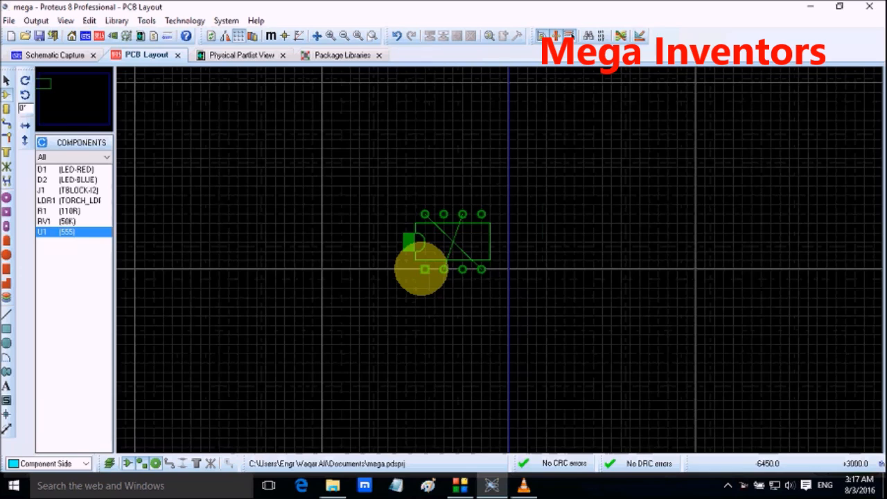
{"action": "scroll", "coordinate": [353, 241], "scroll_direction": "down", "scroll_amount": 3}
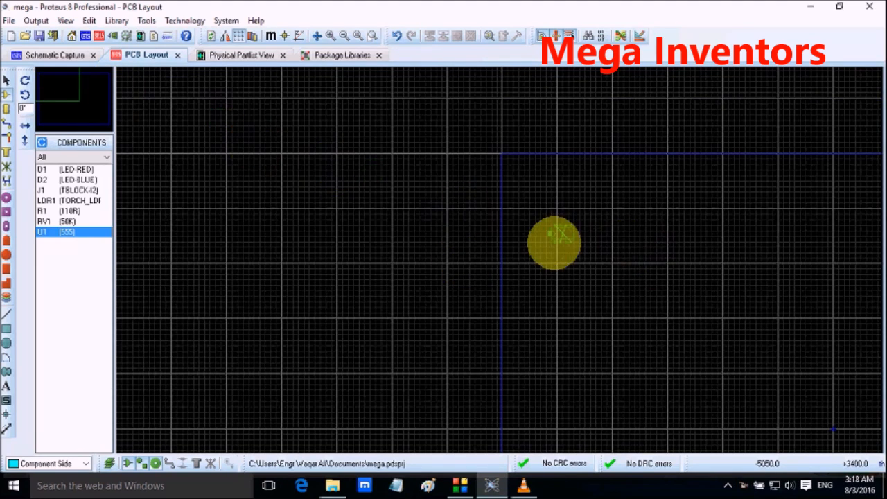
{"action": "scroll", "coordinate": [541, 245], "scroll_direction": "up", "scroll_amount": 2}
{"action": "scroll", "coordinate": [490, 246], "scroll_direction": "down", "scroll_amount": 2}
{"action": "scroll", "coordinate": [499, 259], "scroll_direction": "up", "scroll_amount": 3}
{"action": "scroll", "coordinate": [436, 248], "scroll_direction": "down", "scroll_amount": 2}
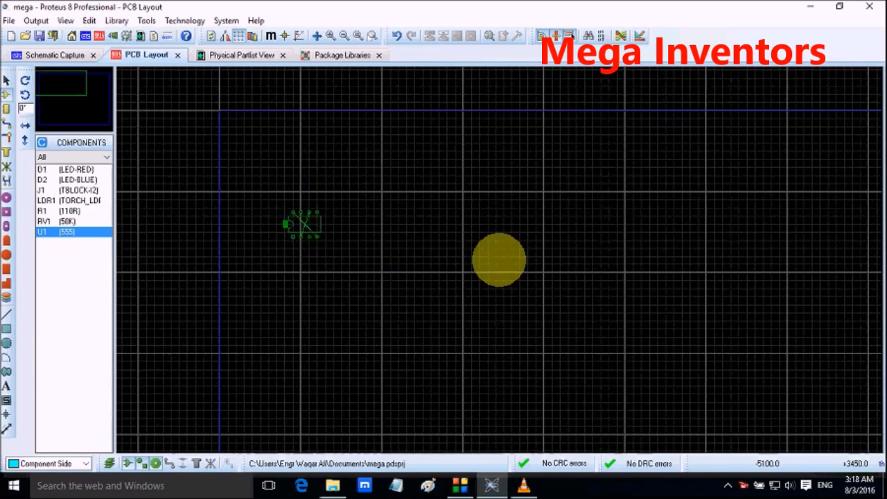
{"action": "scroll", "coordinate": [291, 232], "scroll_direction": "up", "scroll_amount": 1}
{"action": "scroll", "coordinate": [406, 231], "scroll_direction": "down", "scroll_amount": 3}
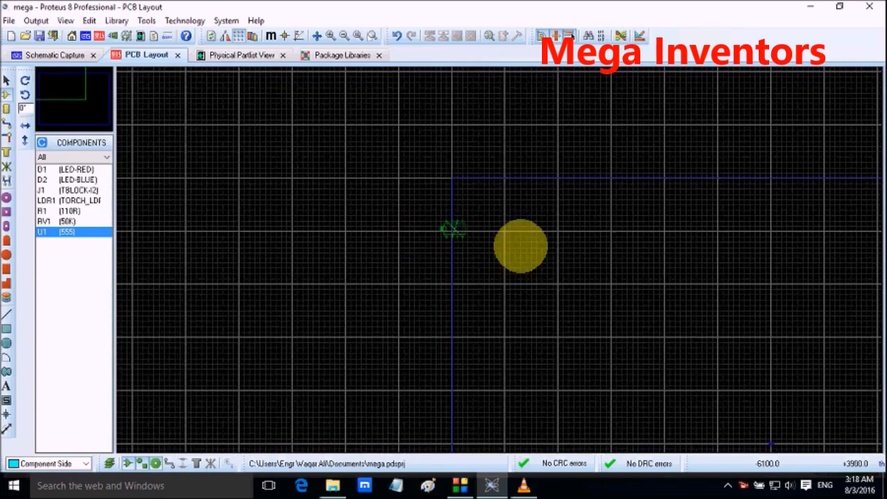
{"action": "scroll", "coordinate": [505, 259], "scroll_direction": "up", "scroll_amount": 3}
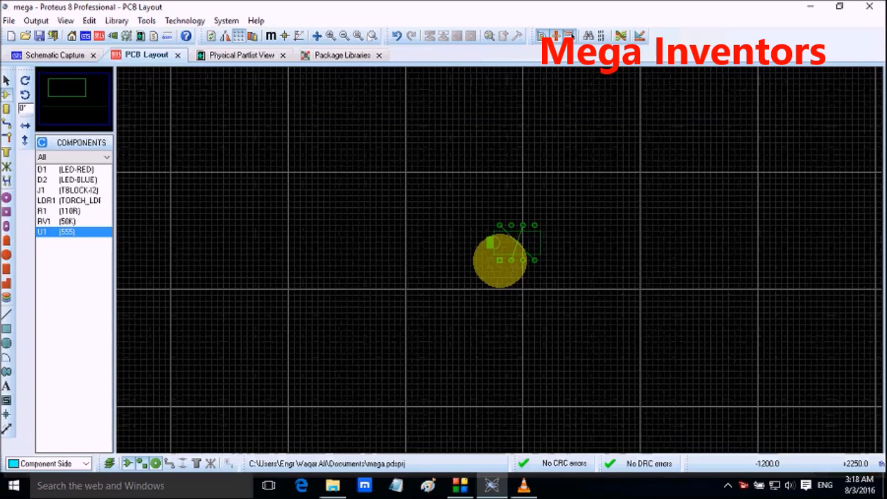
{"action": "scroll", "coordinate": [298, 206], "scroll_direction": "down", "scroll_amount": 1}
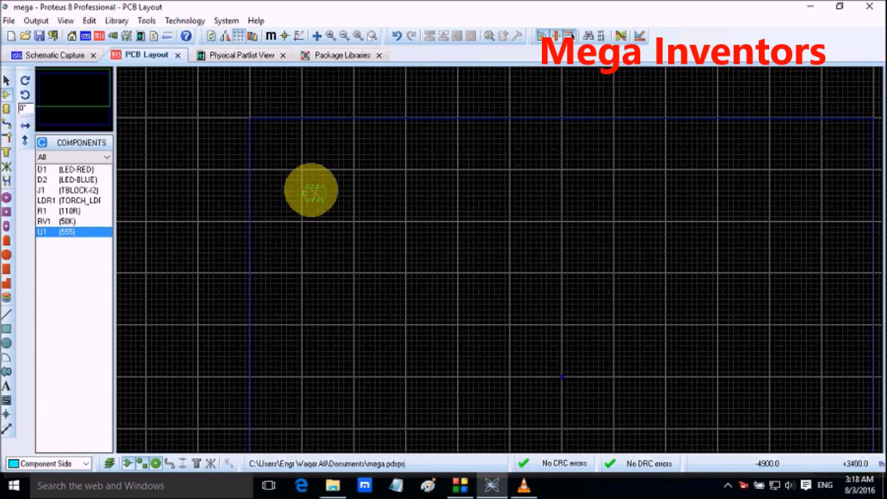
{"action": "scroll", "coordinate": [323, 187], "scroll_direction": "up", "scroll_amount": 1}
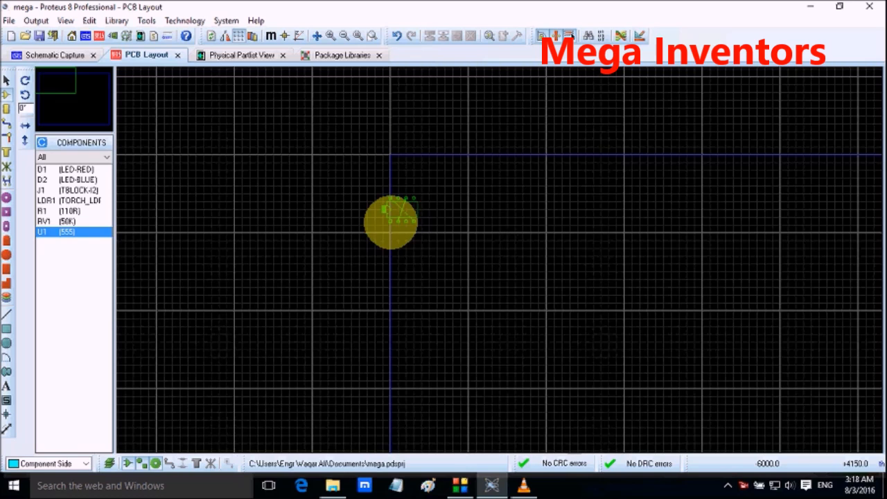
{"action": "scroll", "coordinate": [483, 239], "scroll_direction": "up", "scroll_amount": 1}
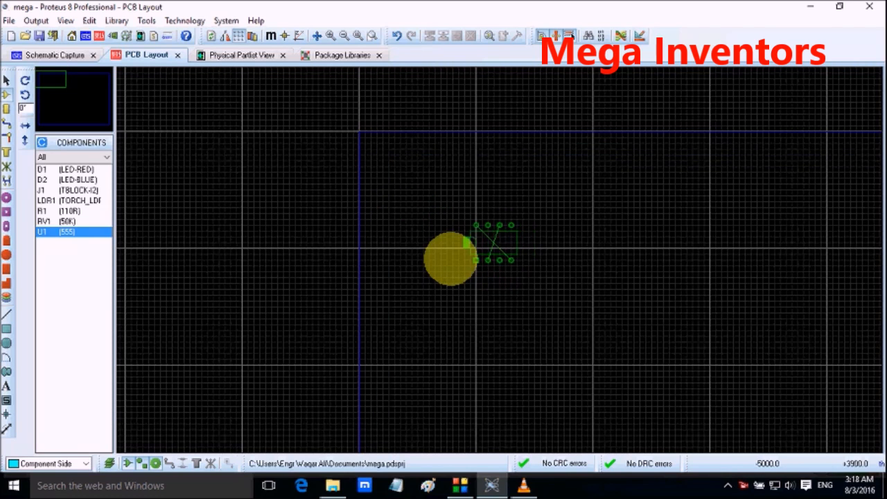
{"action": "left_click", "coordinate": [507, 322]}
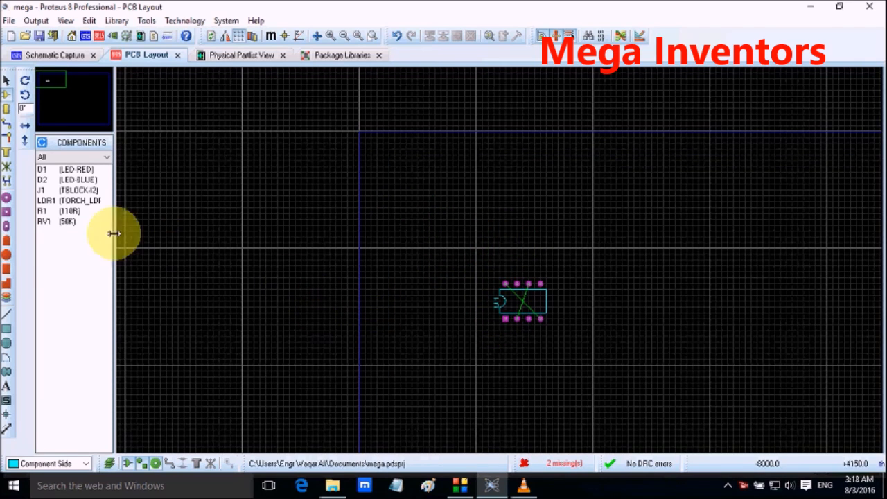
Step: Place the light sensor LDR1 above U1 and the variable resistor RV1 just left of U1, both unrotated
{"action": "left_click", "coordinate": [56, 202]}
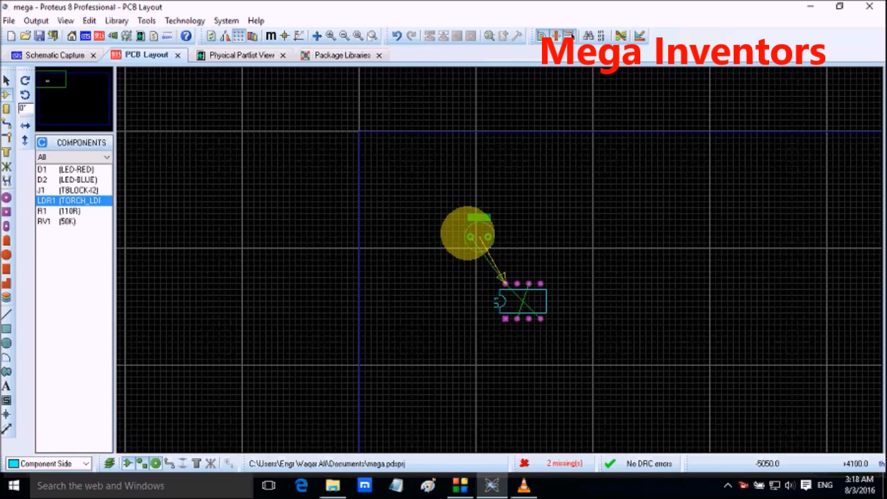
{"action": "left_click", "coordinate": [470, 238]}
{"action": "left_click", "coordinate": [47, 212]}
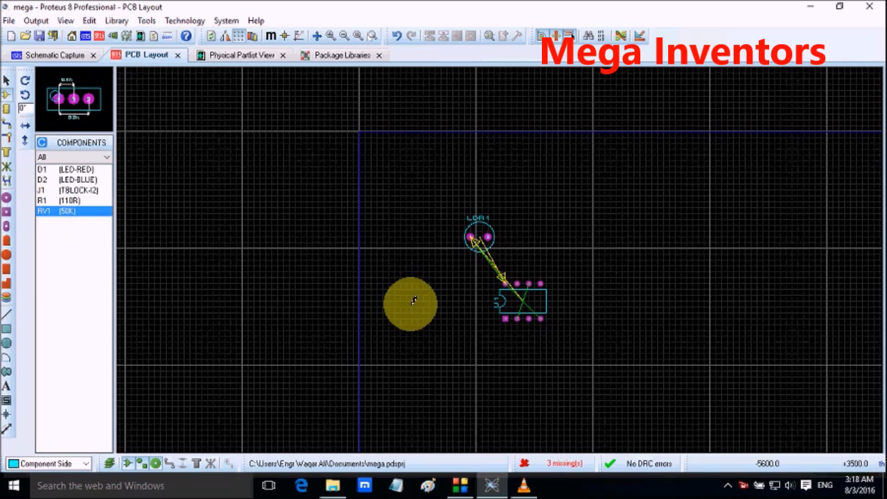
{"action": "left_click", "coordinate": [459, 300]}
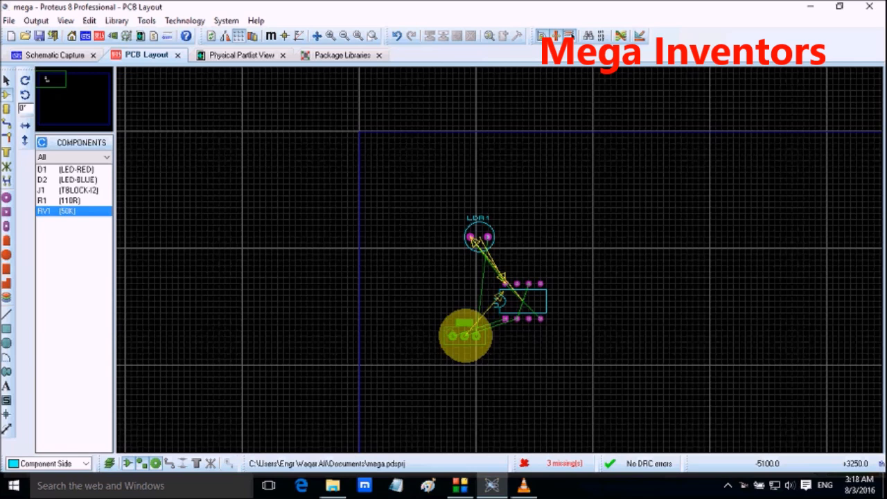
{"action": "left_click", "coordinate": [454, 307]}
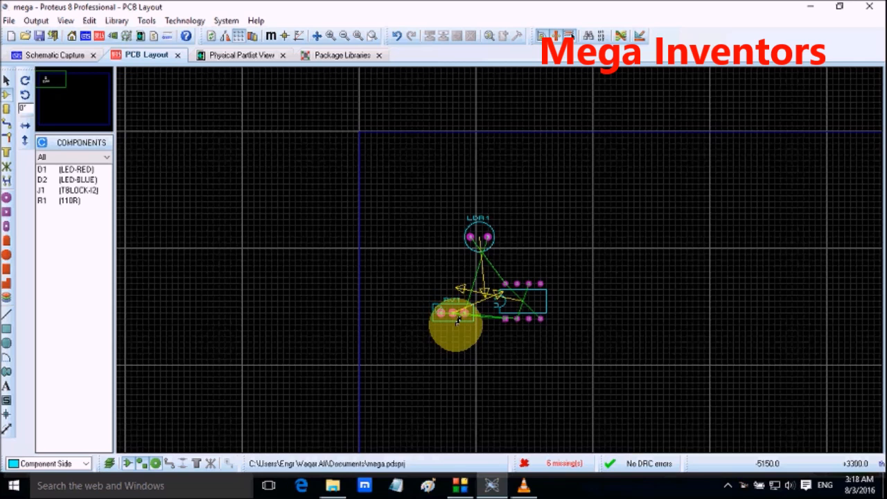
Step: Move RV1 below and to the right of U1, and LDR1 below and to the left of U1, level with RV1
{"action": "right_click", "coordinate": [454, 314]}
{"action": "left_click_drag", "start_coordinate": [453, 315], "coordinate": [569, 366]}
{"action": "right_click", "coordinate": [470, 234]}
{"action": "left_click", "coordinate": [469, 236]}
{"action": "right_click", "coordinate": [477, 226]}
{"action": "left_click", "coordinate": [477, 225]}
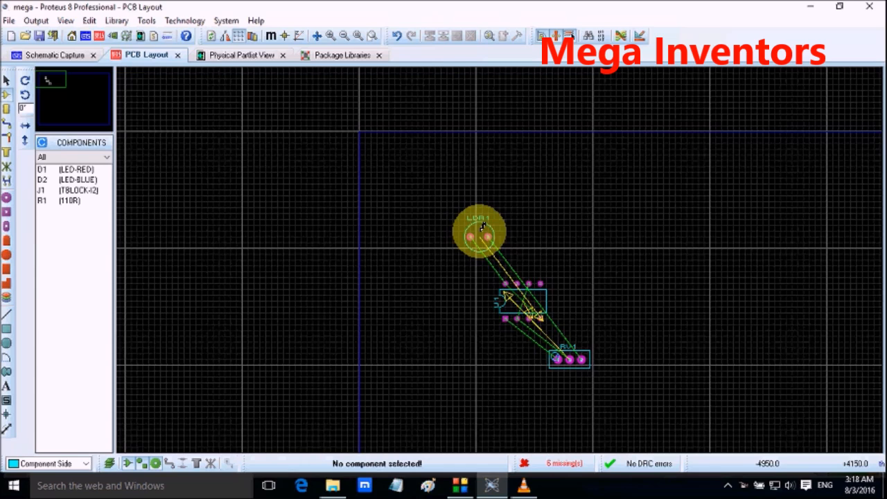
{"action": "right_click", "coordinate": [483, 227]}
{"action": "left_click", "coordinate": [479, 231]}
{"action": "right_click", "coordinate": [480, 217]}
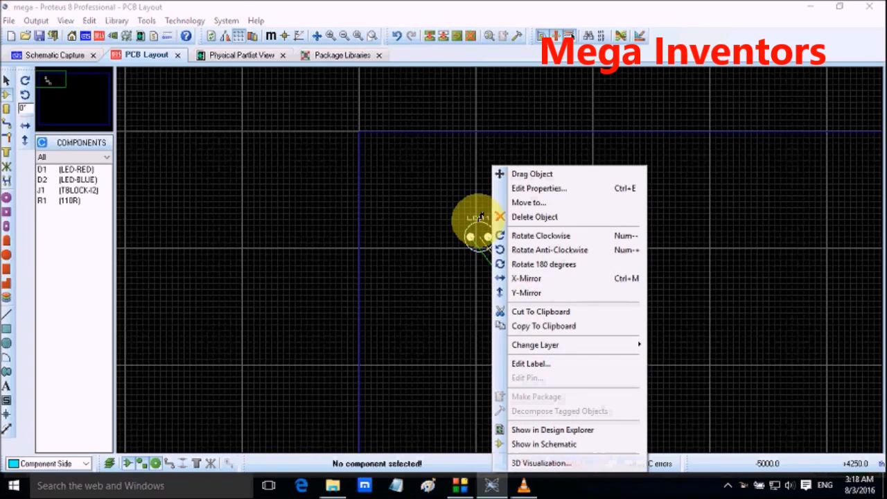
{"action": "left_click", "coordinate": [480, 217]}
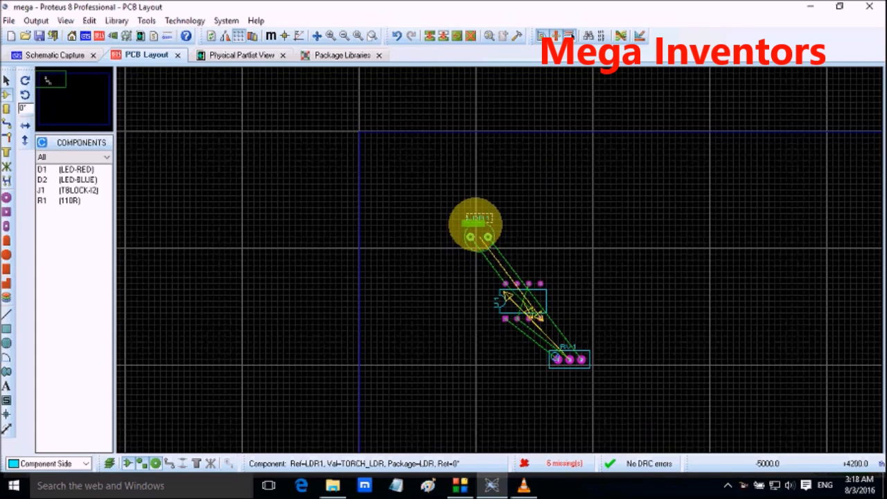
{"action": "left_click_drag", "start_coordinate": [481, 230], "coordinate": [483, 353]}
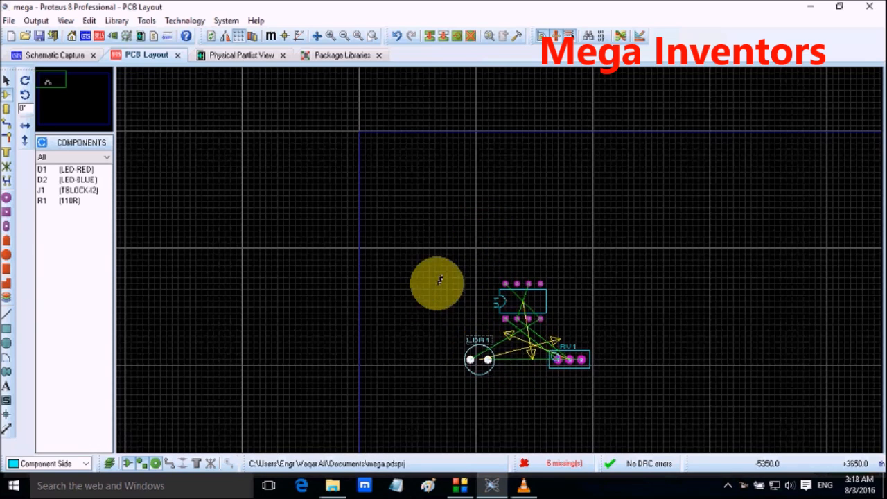
Step: Place the red LED D1 above U1 and the resistor R1 to the left of D1 in the same row
{"action": "left_click", "coordinate": [72, 169]}
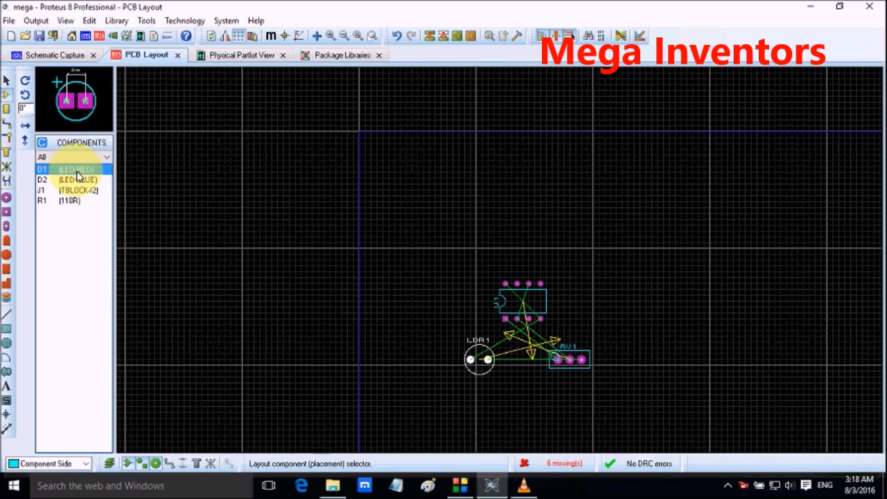
{"action": "left_click", "coordinate": [508, 226]}
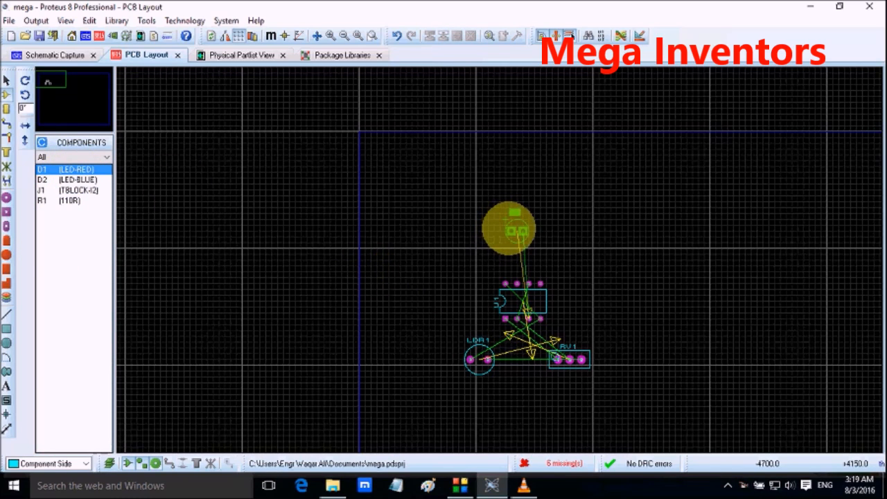
{"action": "left_click", "coordinate": [514, 231]}
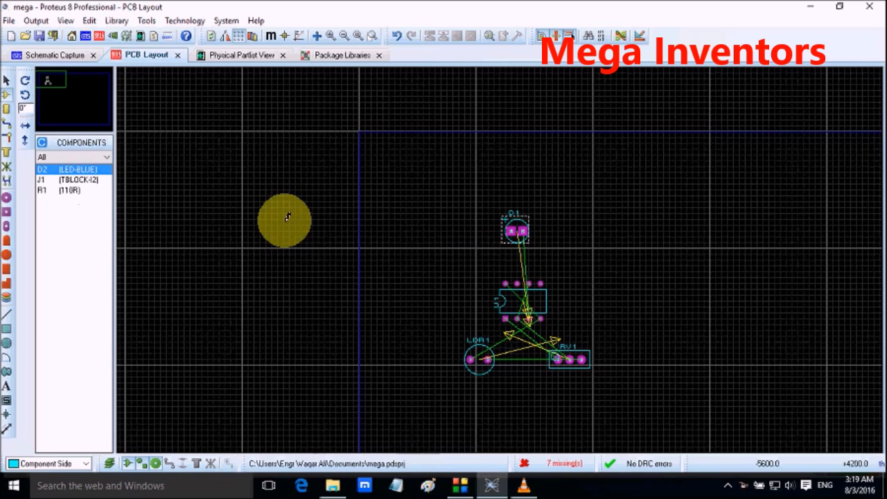
{"action": "left_click", "coordinate": [60, 190]}
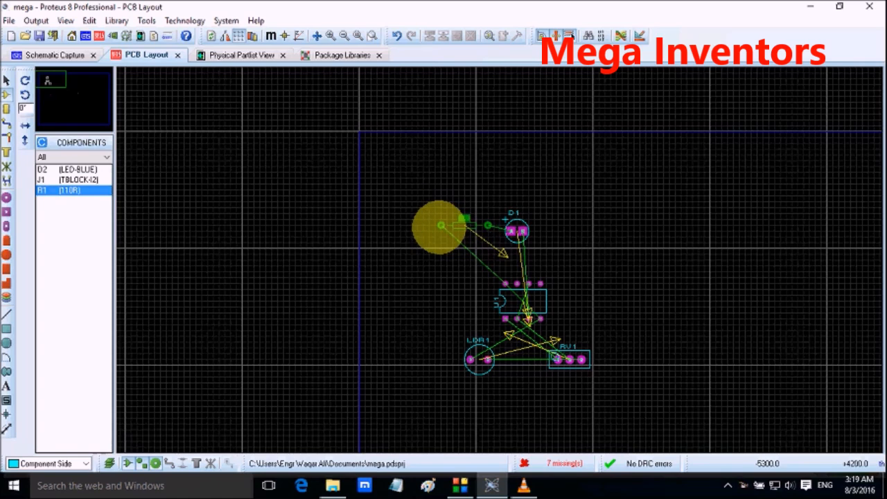
{"action": "left_click", "coordinate": [441, 229]}
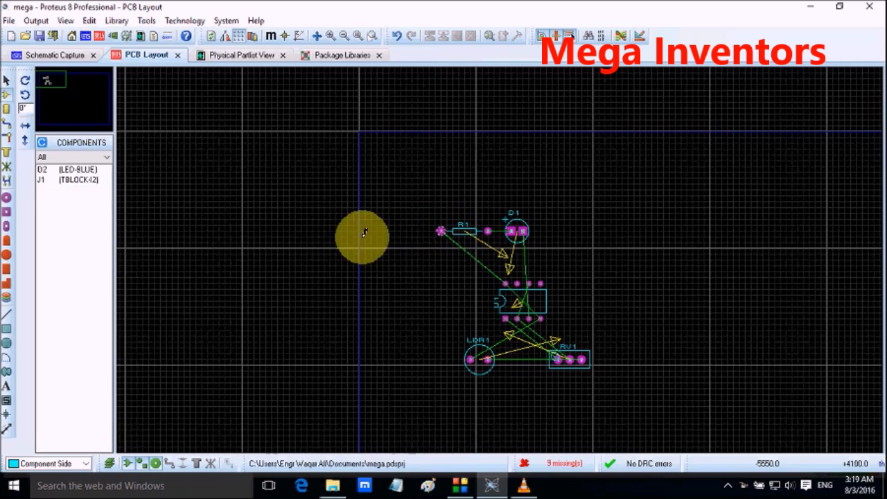
Step: Place the blue LED D2 to the right of D1 in the same row, and the terminal block J1 above D1
{"action": "left_click", "coordinate": [69, 171]}
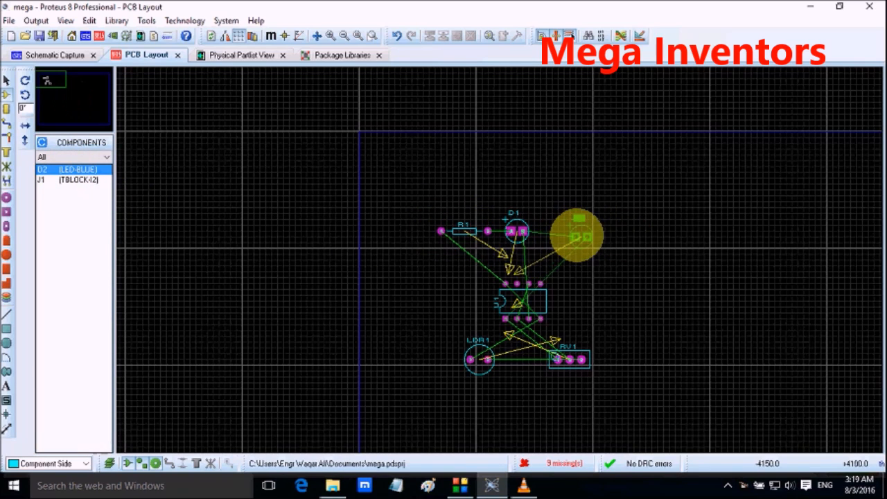
{"action": "left_click", "coordinate": [568, 232]}
{"action": "left_click", "coordinate": [62, 171]}
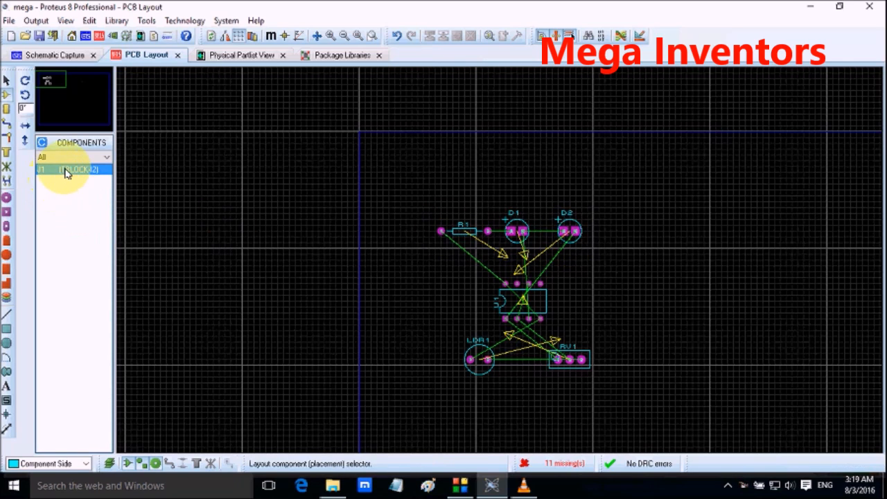
{"action": "left_click", "coordinate": [475, 162]}
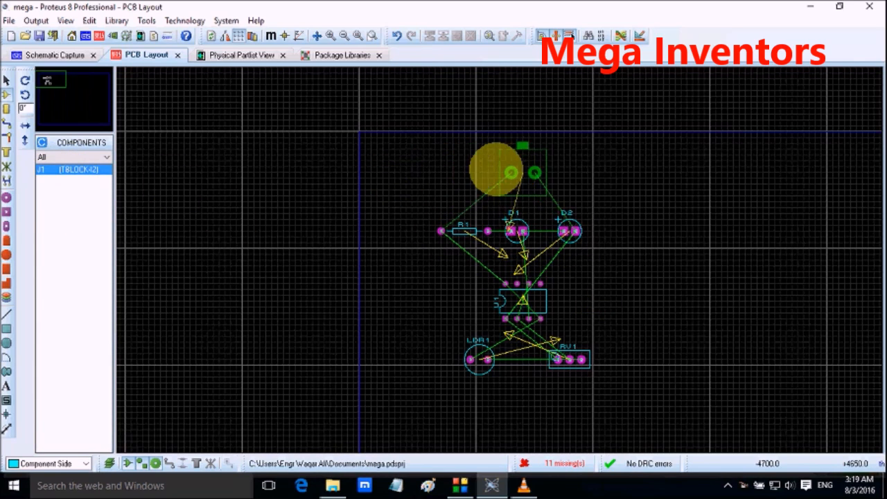
{"action": "left_click", "coordinate": [494, 171]}
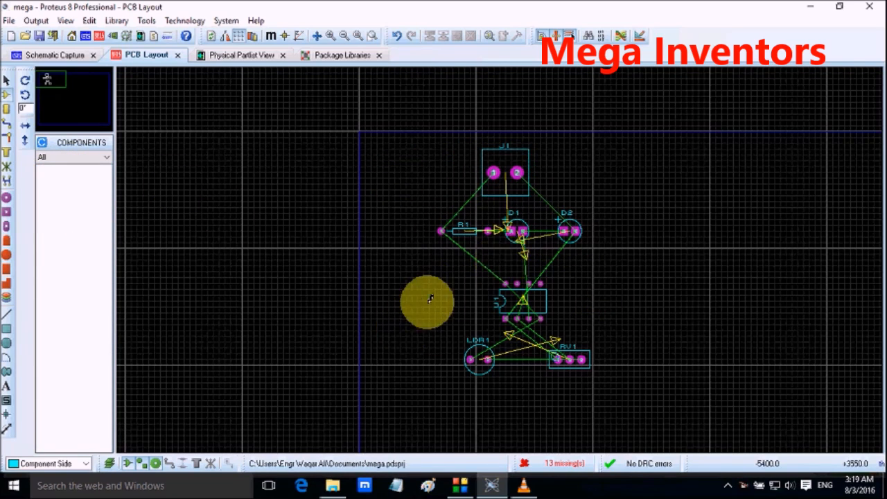
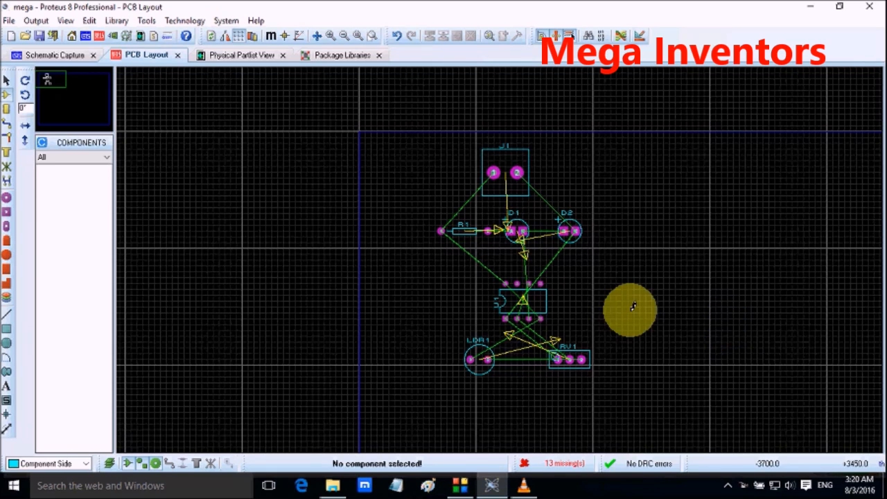
Step: In the layer pair settings, pair Bottom, Inner 1 and Inner 2 with Bottom Copper
{"action": "left_click", "coordinate": [184, 20]}
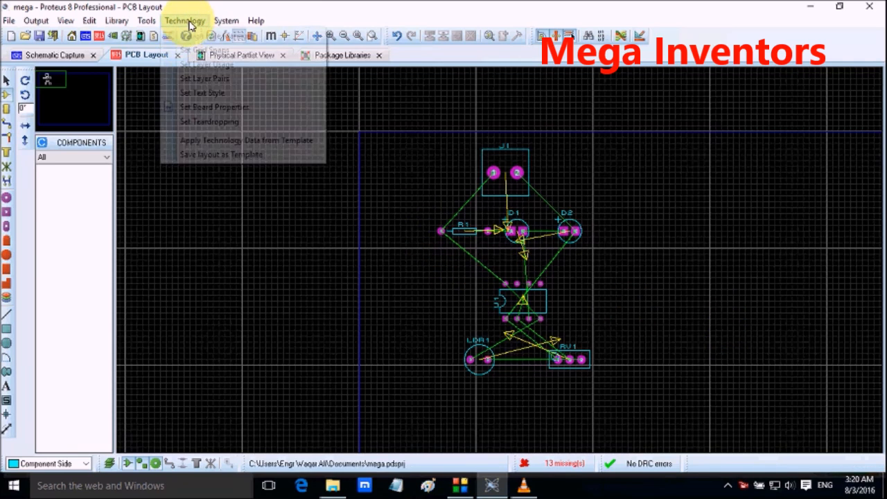
{"action": "left_click", "coordinate": [209, 79]}
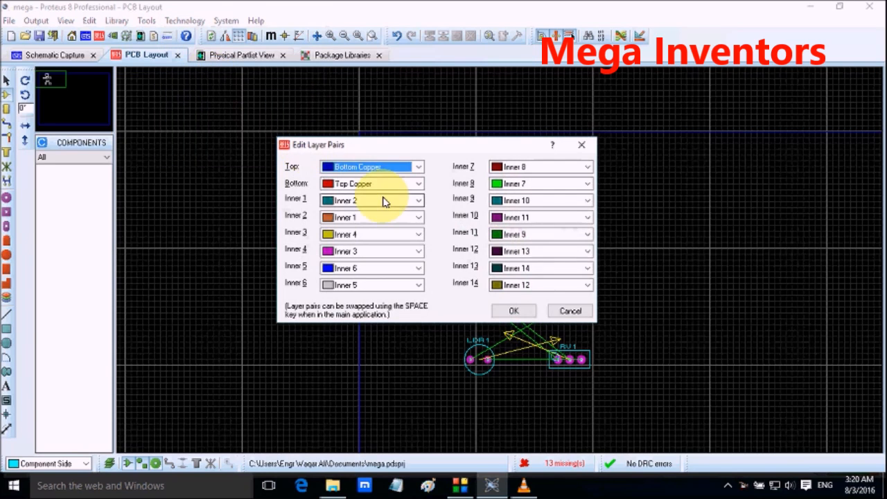
{"action": "left_click", "coordinate": [392, 185]}
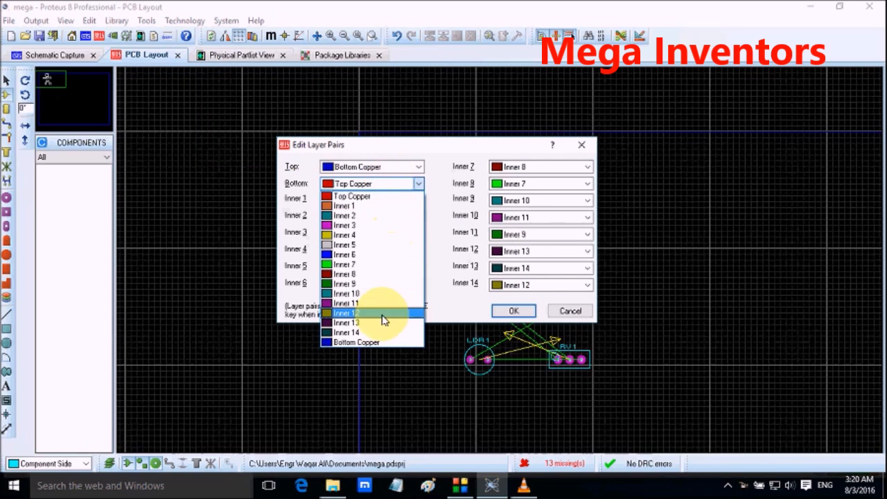
{"action": "left_click", "coordinate": [385, 342]}
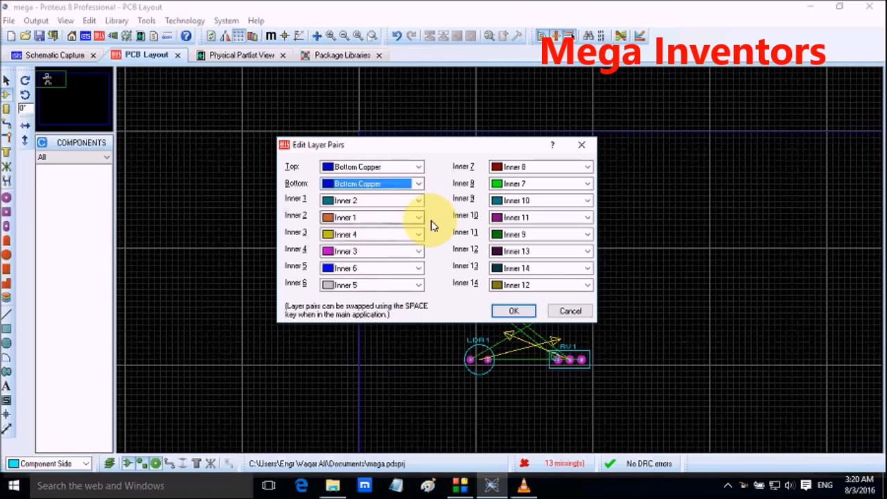
{"action": "key", "text": "Tab"}
{"action": "key", "text": "Tab"}
{"action": "key", "text": "Tab"}
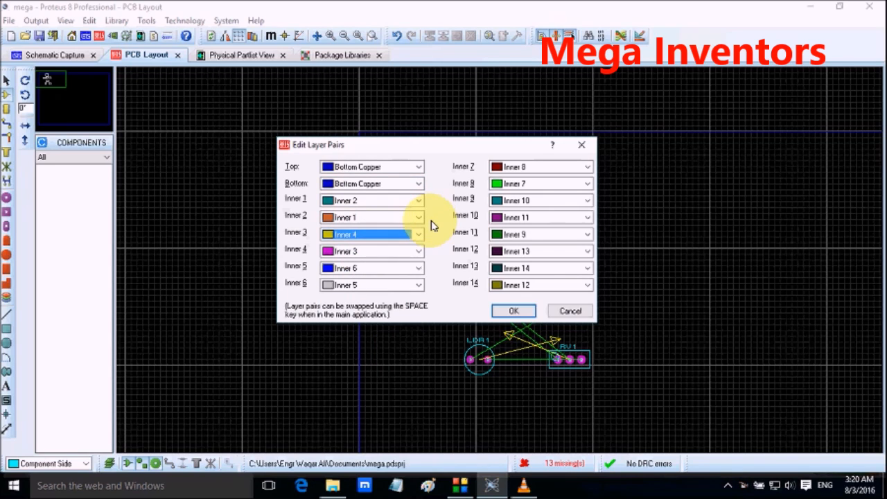
{"action": "left_click", "coordinate": [392, 200]}
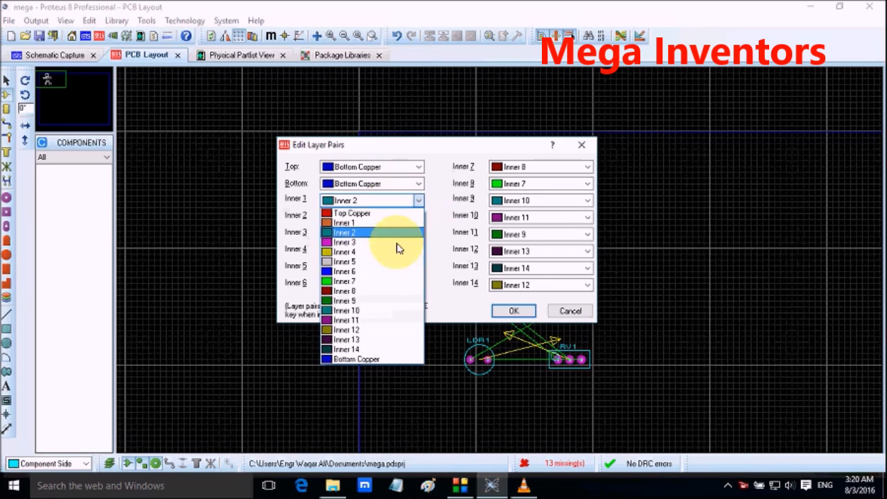
{"action": "left_click", "coordinate": [360, 360]}
{"action": "left_click", "coordinate": [381, 218]}
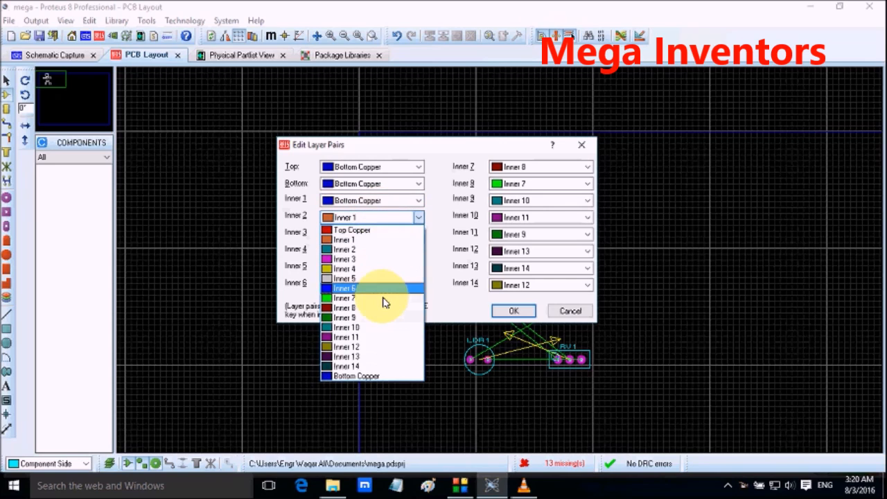
{"action": "left_click", "coordinate": [374, 375]}
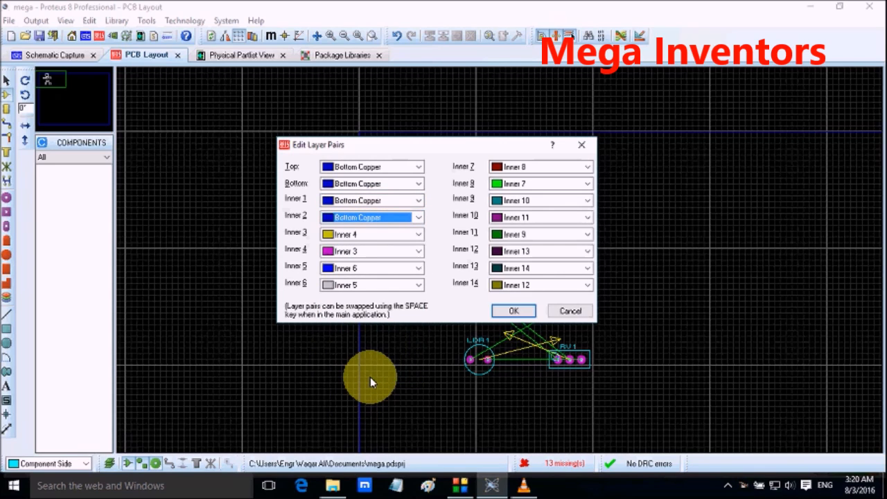
Step: Pair the layers Inner 3, Inner 4, Inner 5 and Inner 6 with Bottom Copper
{"action": "key", "text": "Tab"}
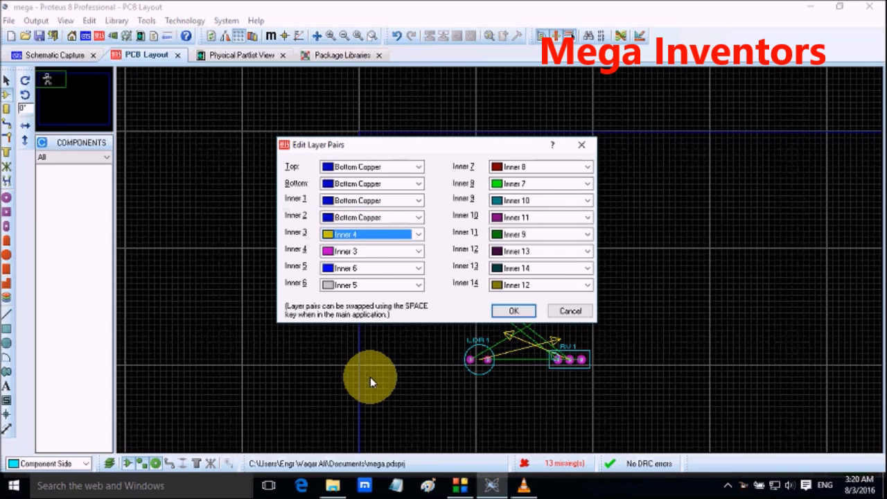
{"action": "key", "text": "Tab"}
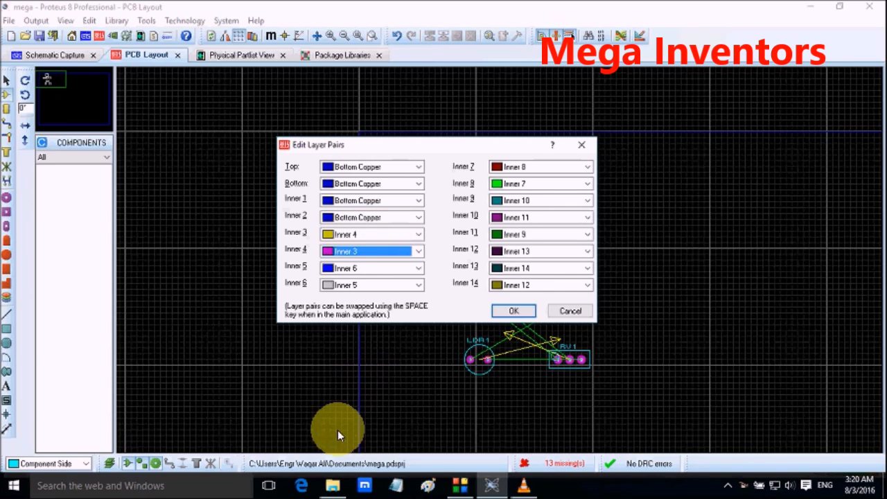
{"action": "left_click", "coordinate": [418, 234]}
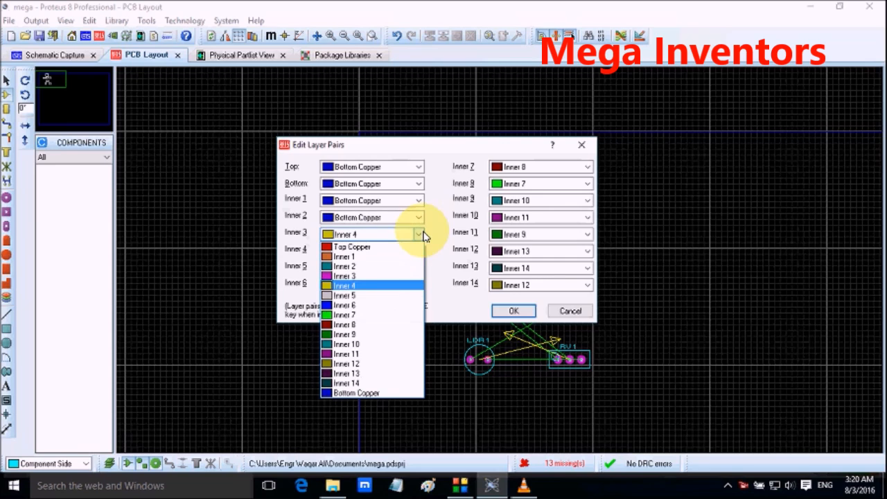
{"action": "left_click", "coordinate": [357, 393]}
{"action": "left_click", "coordinate": [392, 251]}
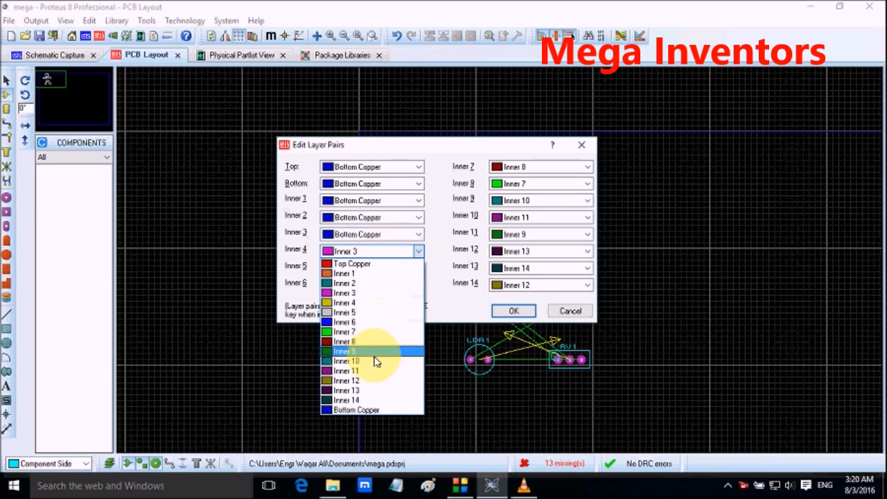
{"action": "left_click", "coordinate": [369, 412]}
{"action": "left_click", "coordinate": [409, 268]}
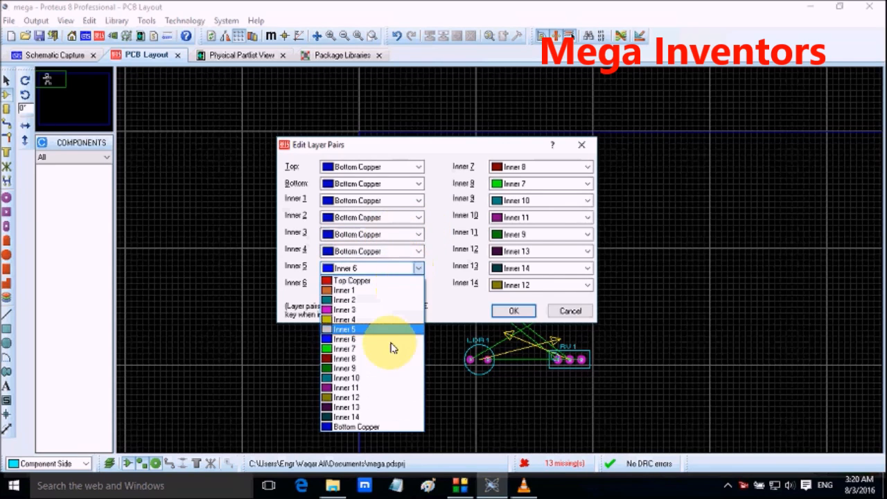
{"action": "left_click", "coordinate": [378, 426]}
{"action": "left_click", "coordinate": [390, 285]}
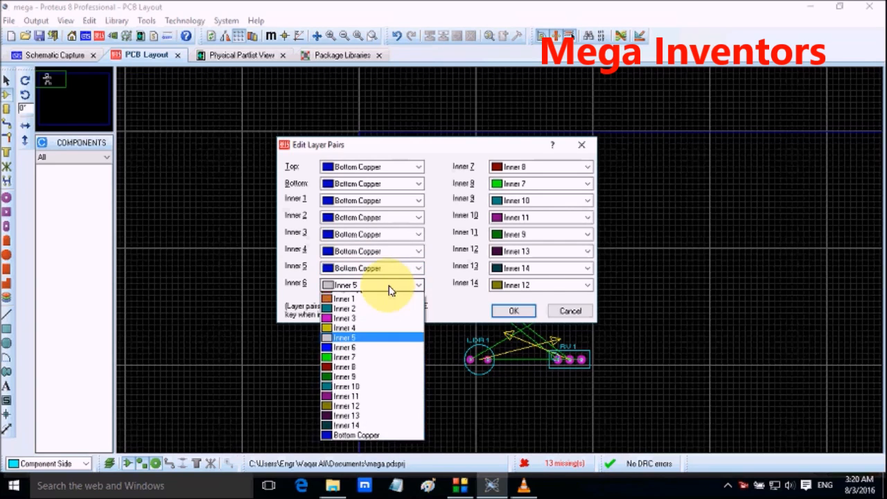
{"action": "left_click", "coordinate": [374, 444]}
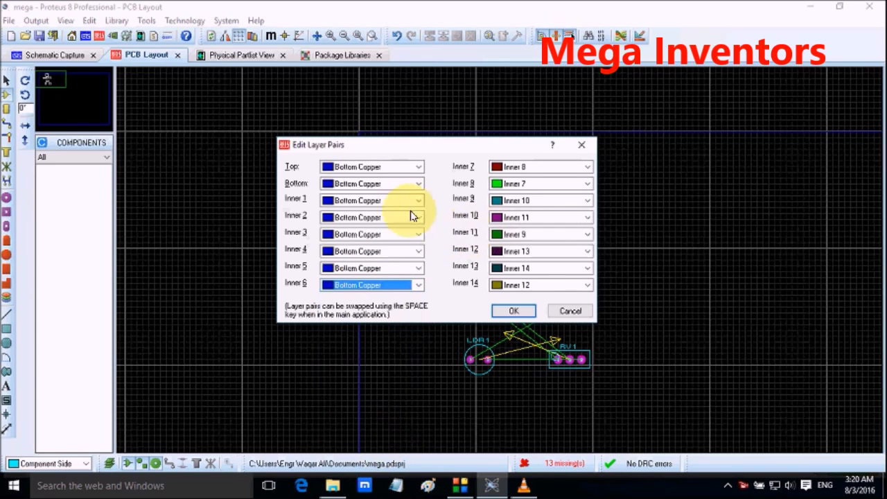
Step: Pair the layers Inner 7, Inner 8, Inner 9 and Inner 10 with Bottom Copper
{"action": "left_click", "coordinate": [510, 167]}
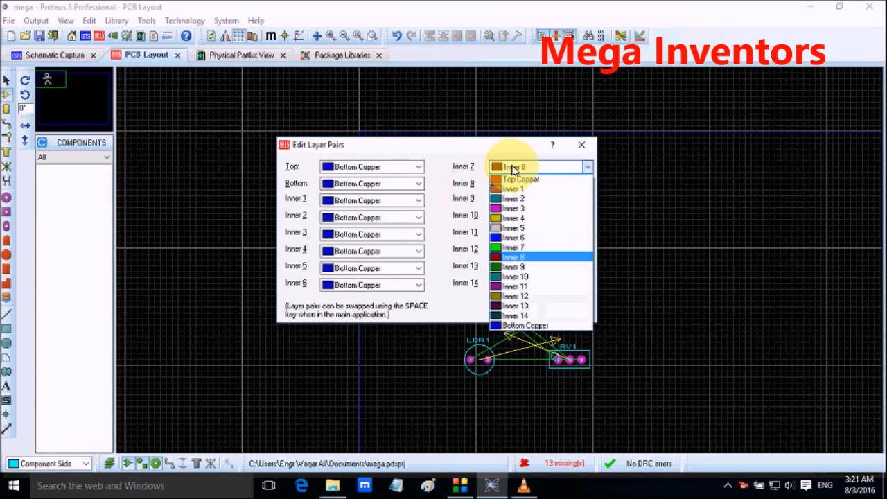
{"action": "left_click", "coordinate": [515, 316]}
{"action": "left_click", "coordinate": [510, 166]}
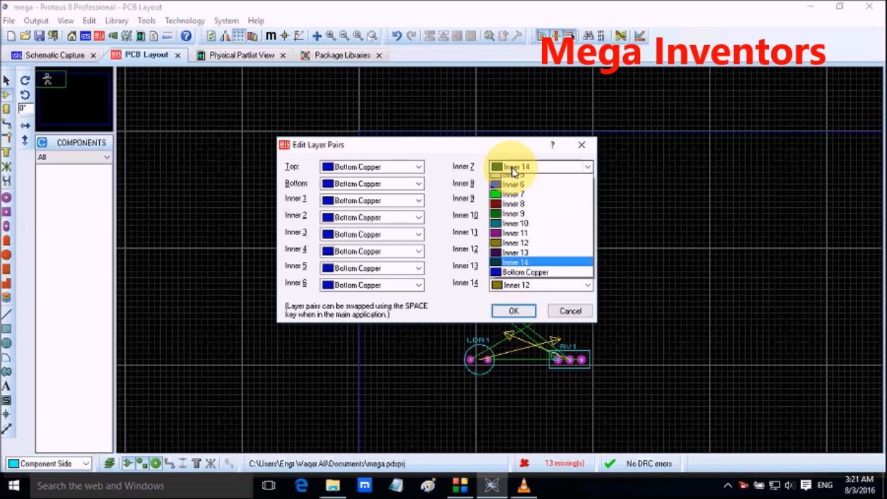
{"action": "left_click", "coordinate": [512, 326]}
{"action": "left_click", "coordinate": [555, 184]}
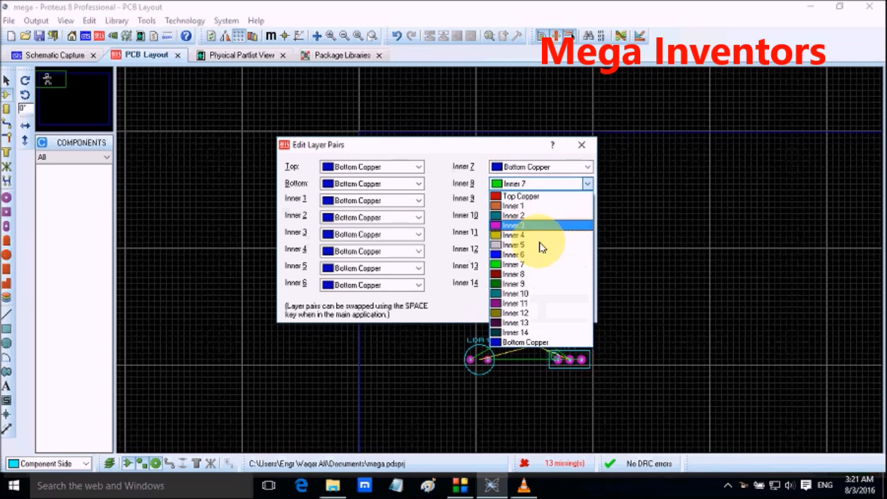
{"action": "left_click", "coordinate": [524, 340]}
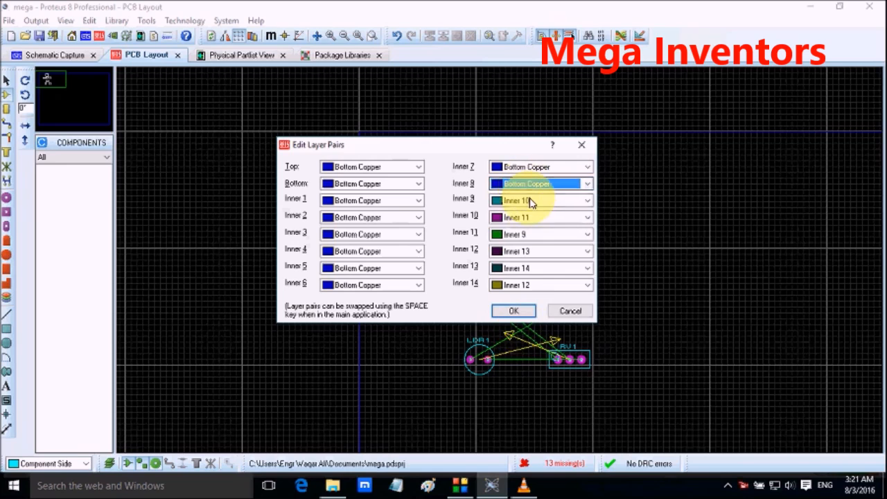
{"action": "left_click", "coordinate": [528, 200]}
{"action": "left_click", "coordinate": [525, 359]}
{"action": "left_click", "coordinate": [556, 218]}
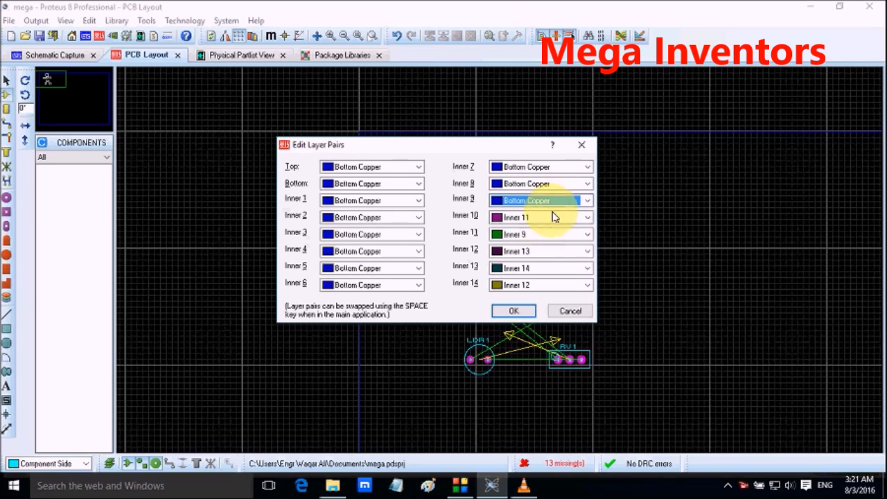
{"action": "left_click", "coordinate": [532, 371]}
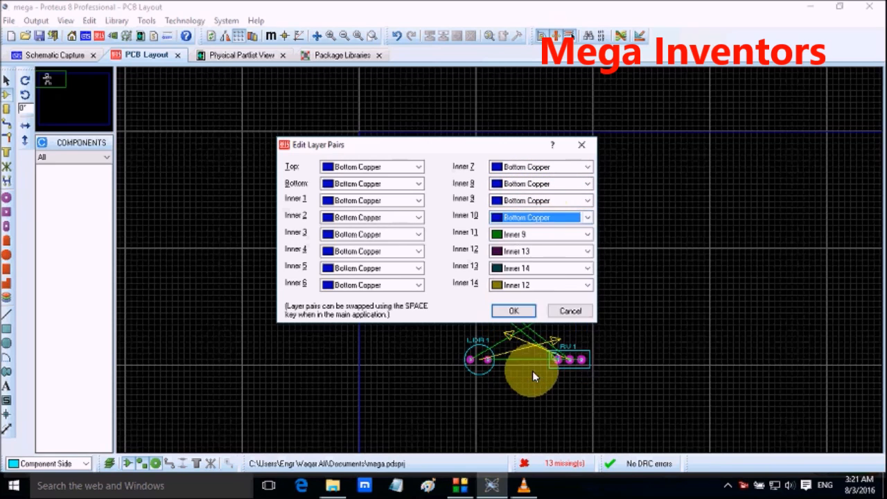
Step: Pair the layers Inner 11 to Inner 14 with Bottom Copper and apply the layer pair settings
{"action": "left_click", "coordinate": [545, 237]}
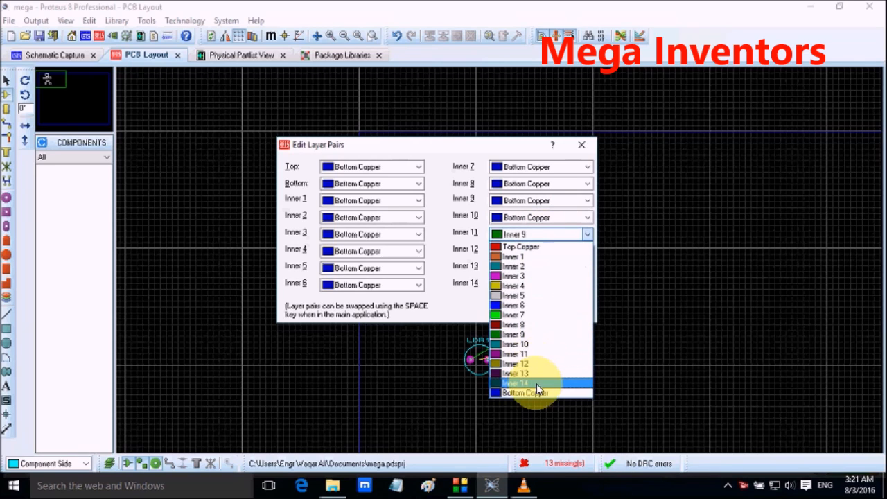
{"action": "left_click", "coordinate": [535, 392]}
{"action": "left_click", "coordinate": [539, 252]}
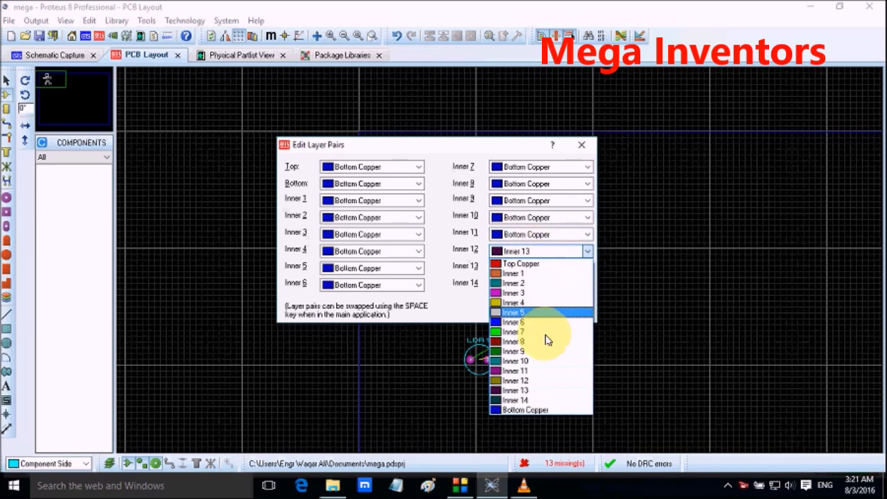
{"action": "left_click", "coordinate": [543, 411]}
{"action": "left_click", "coordinate": [528, 269]}
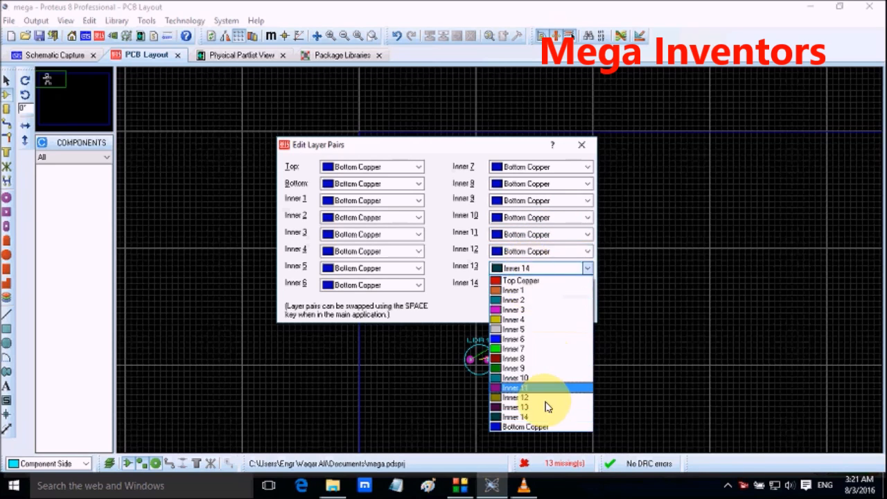
{"action": "left_click", "coordinate": [545, 427]}
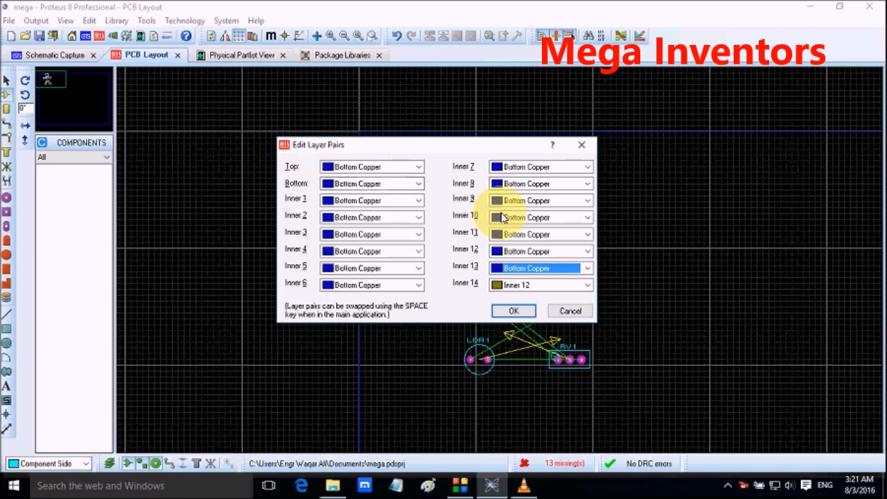
{"action": "left_click", "coordinate": [511, 289]}
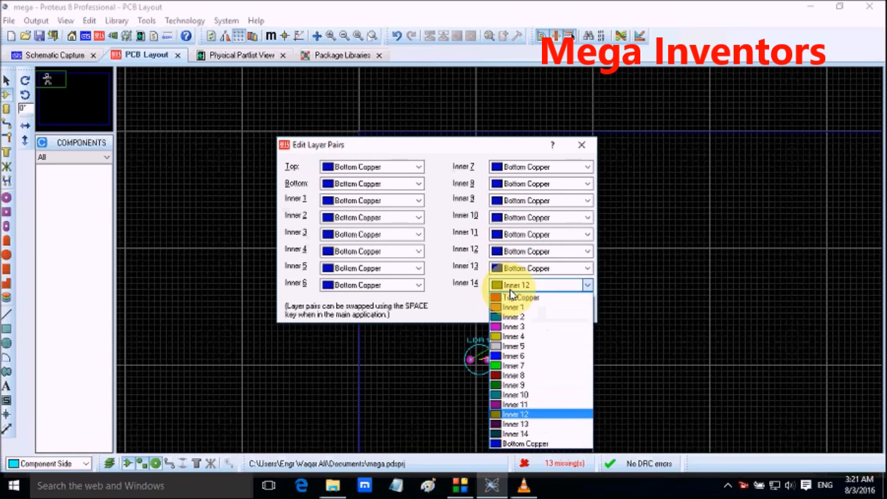
{"action": "left_click", "coordinate": [533, 443]}
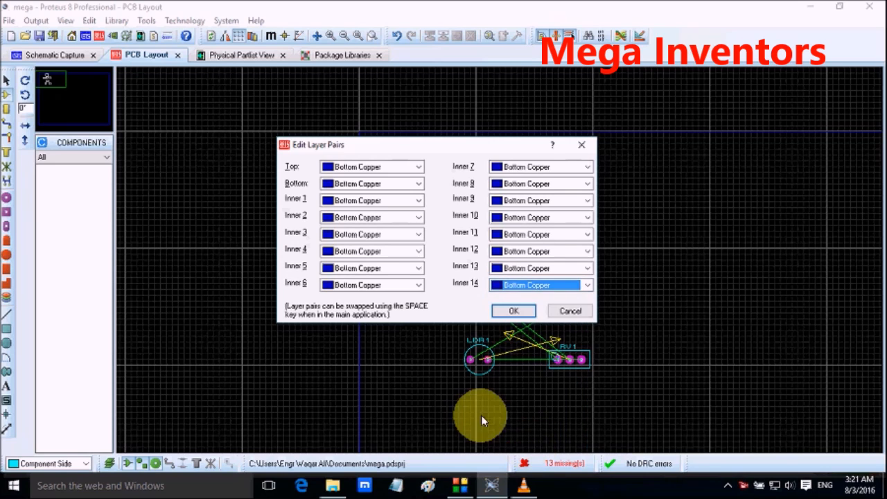
{"action": "left_click", "coordinate": [513, 311]}
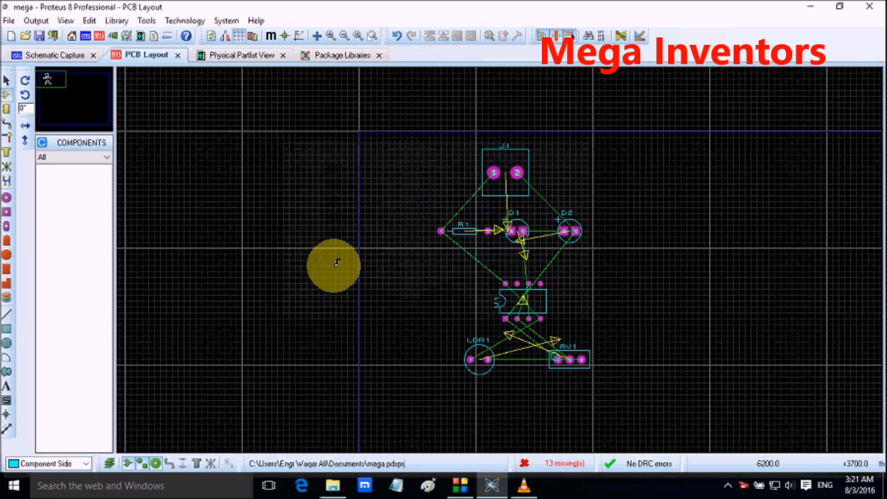
Step: In the layer usage settings, disable track mode for Inner Copper 1 to 14 and 2D graphics mode for Mech 1, 2 and 3
{"action": "left_click", "coordinate": [185, 21]}
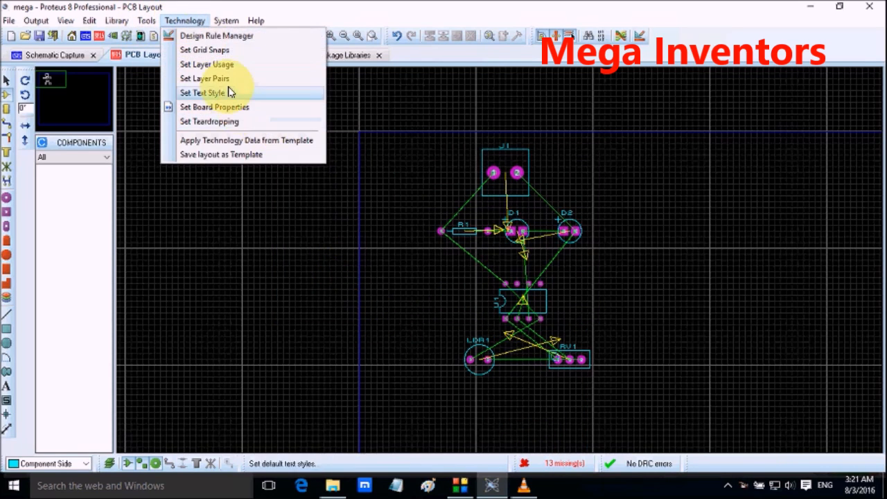
{"action": "left_click", "coordinate": [236, 65]}
{"action": "left_click", "coordinate": [426, 151]}
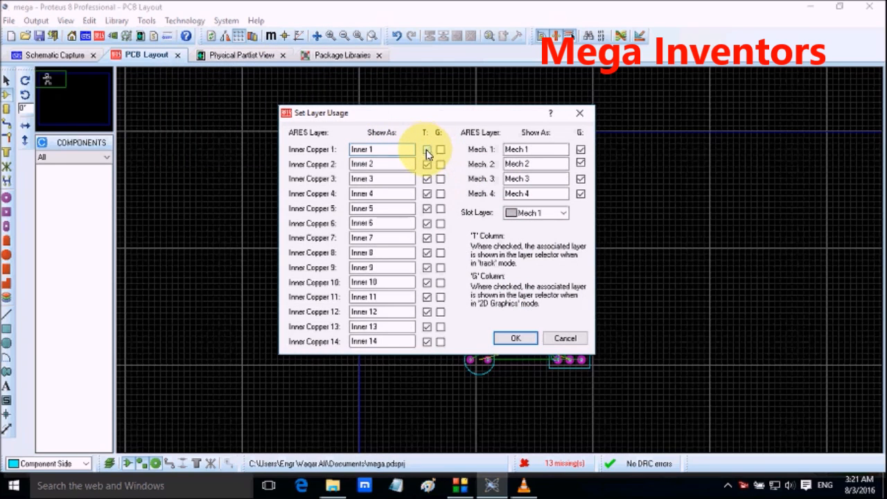
{"action": "left_click", "coordinate": [427, 194]}
{"action": "left_click", "coordinate": [427, 208]}
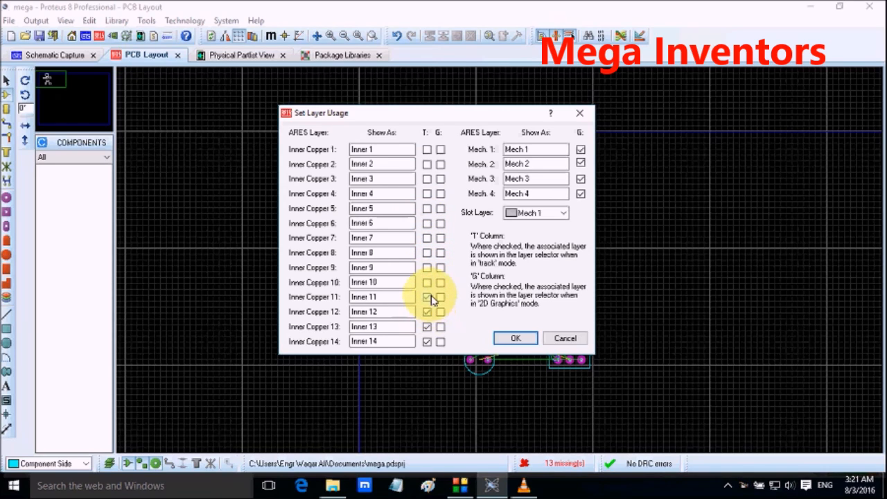
{"action": "left_click", "coordinate": [426, 326]}
{"action": "left_click", "coordinate": [427, 340]}
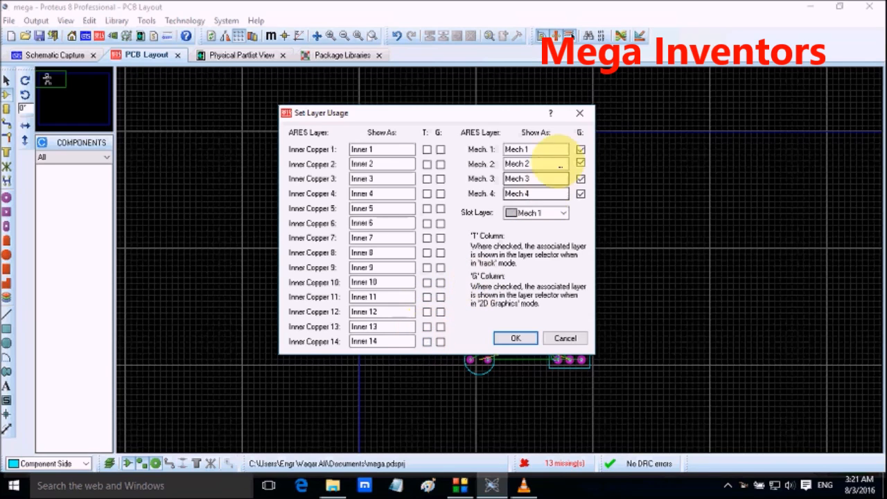
{"action": "left_click", "coordinate": [581, 178]}
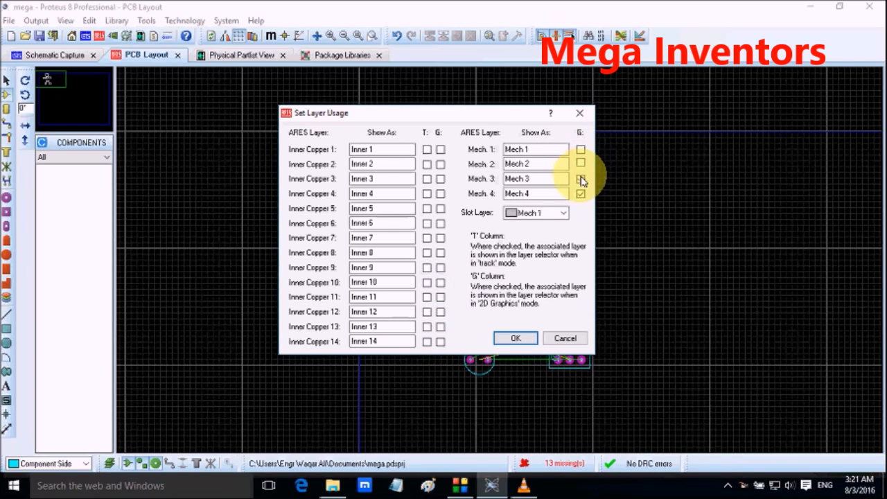
{"action": "left_click", "coordinate": [515, 336]}
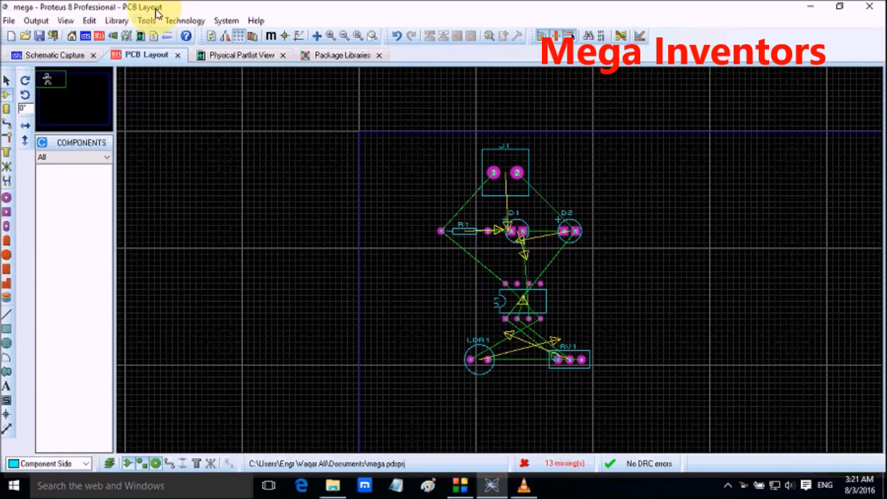
Step: Auto-route the board using the basic automatic schedule and inspect the resulting tracks
{"action": "left_click", "coordinate": [156, 21]}
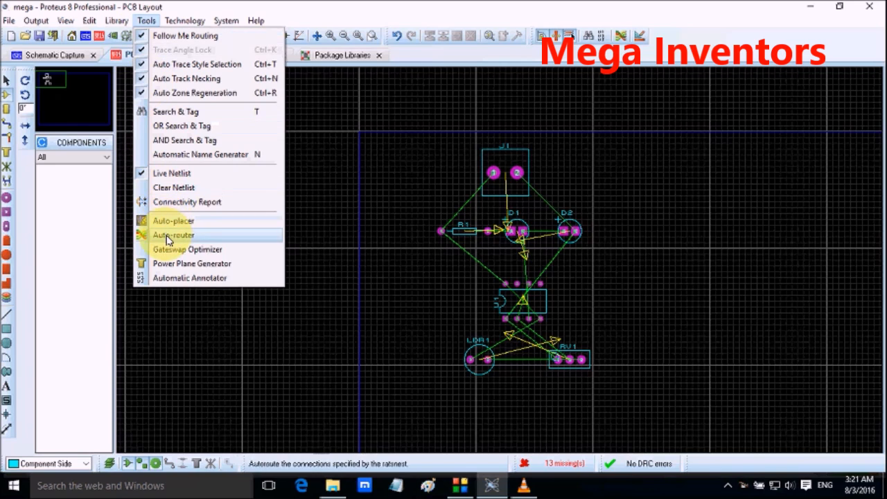
{"action": "left_click", "coordinate": [170, 236]}
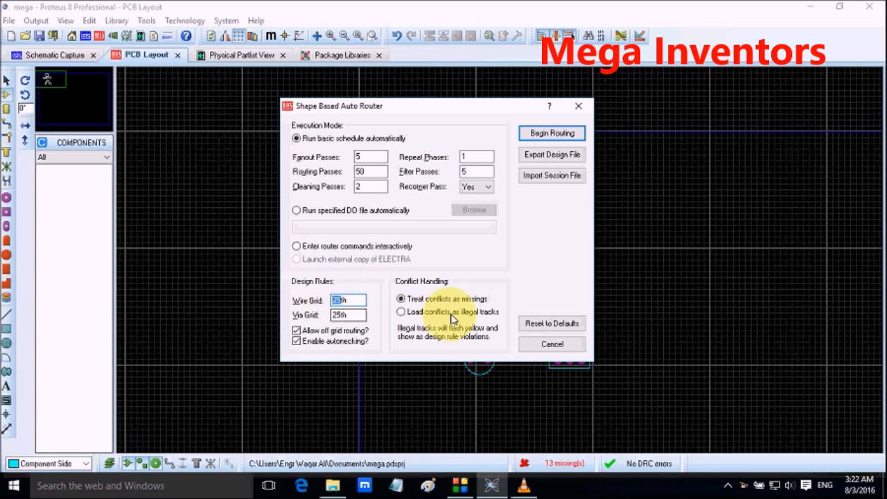
{"action": "left_click", "coordinate": [533, 133]}
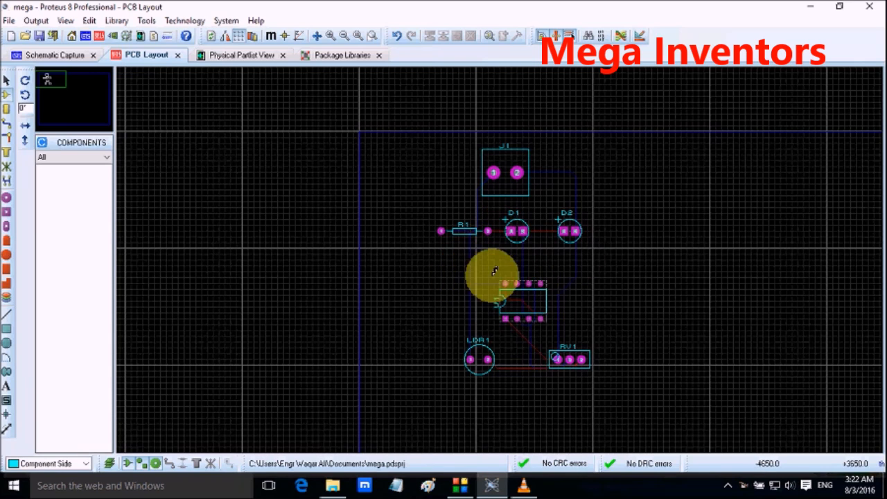
{"action": "scroll", "coordinate": [539, 263], "scroll_direction": "up", "scroll_amount": 1}
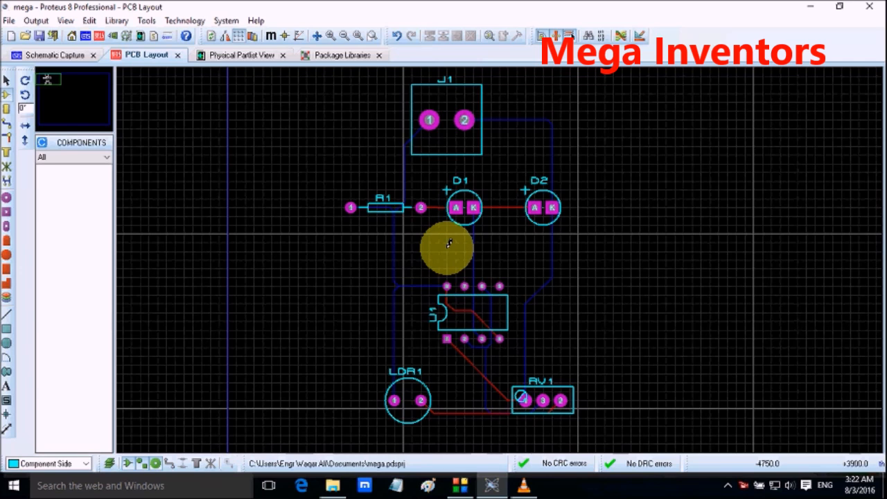
{"action": "scroll", "coordinate": [449, 244], "scroll_direction": "down", "scroll_amount": 1}
{"action": "scroll", "coordinate": [501, 255], "scroll_direction": "up", "scroll_amount": 1}
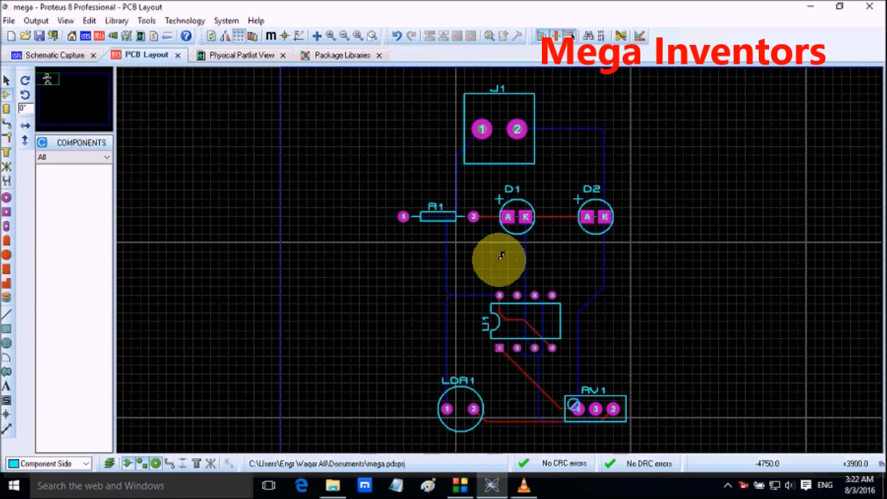
{"action": "scroll", "coordinate": [501, 255], "scroll_direction": "down", "scroll_amount": 1}
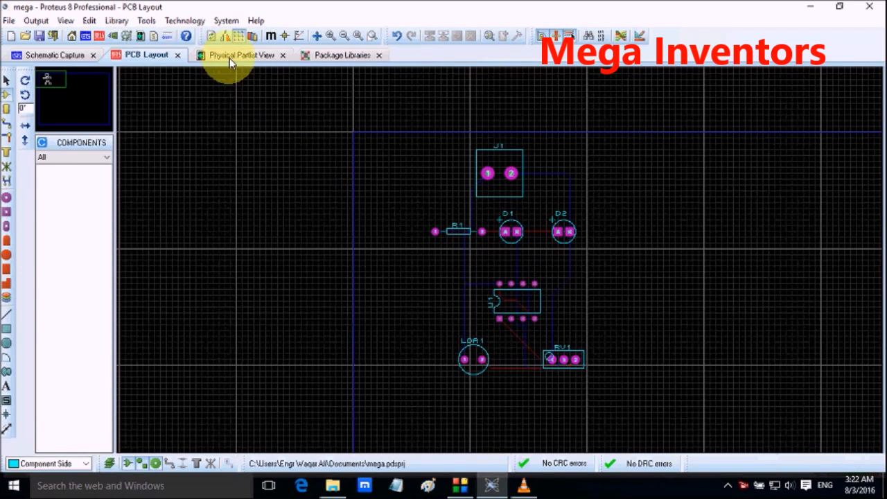
Step: Disable 2D graphics mode for Mech 4 in the layer usage settings and apply them
{"action": "left_click", "coordinate": [146, 20]}
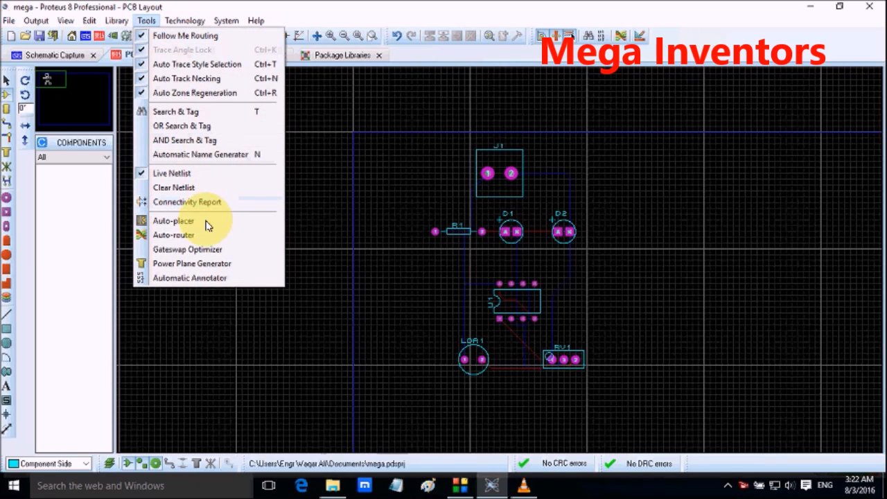
{"action": "mouse_move", "coordinate": [182, 21]}
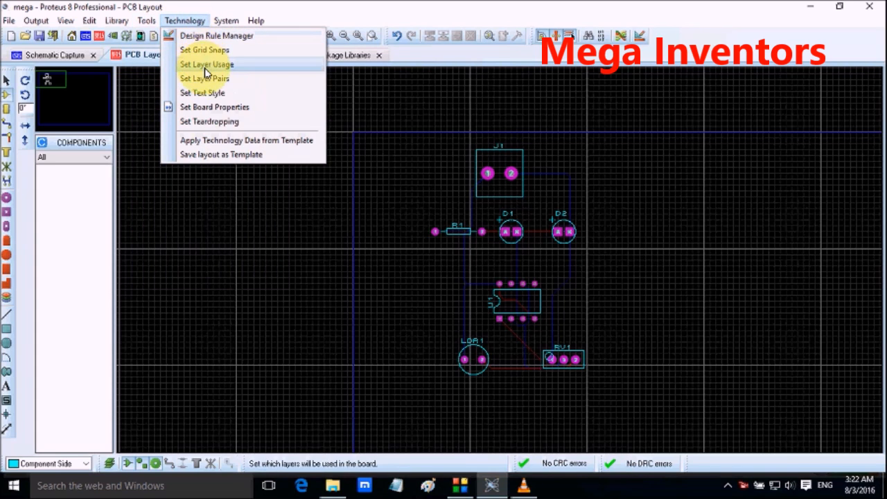
{"action": "left_click", "coordinate": [205, 66]}
{"action": "left_click", "coordinate": [581, 195]}
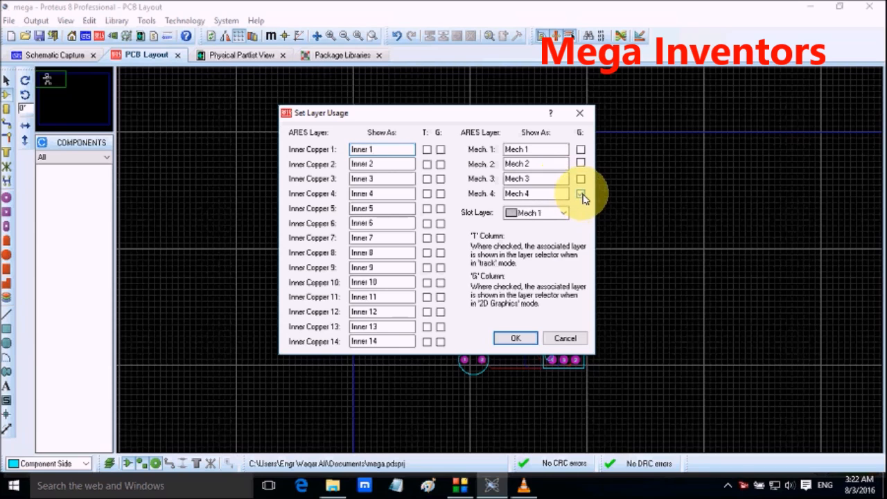
{"action": "left_click", "coordinate": [516, 338]}
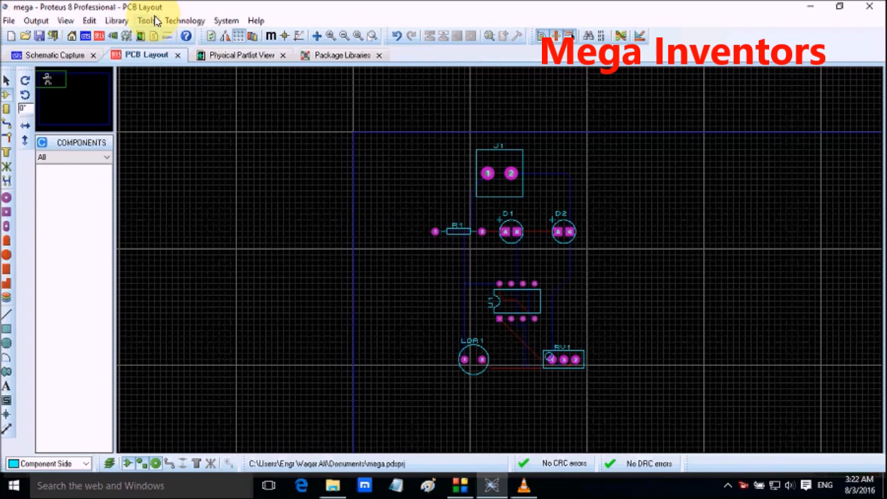
Step: Run the auto-router two more times with the basic automatic schedule
{"action": "left_click", "coordinate": [156, 21]}
{"action": "left_click", "coordinate": [221, 235]}
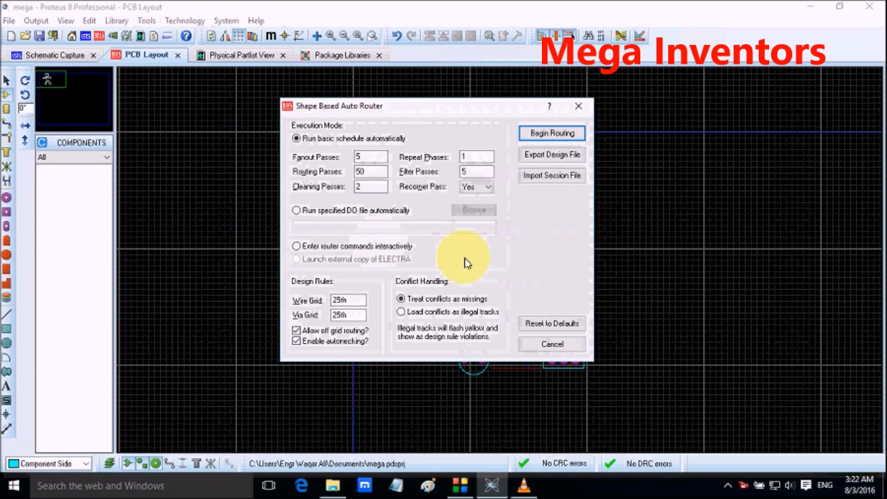
{"action": "left_click", "coordinate": [551, 133]}
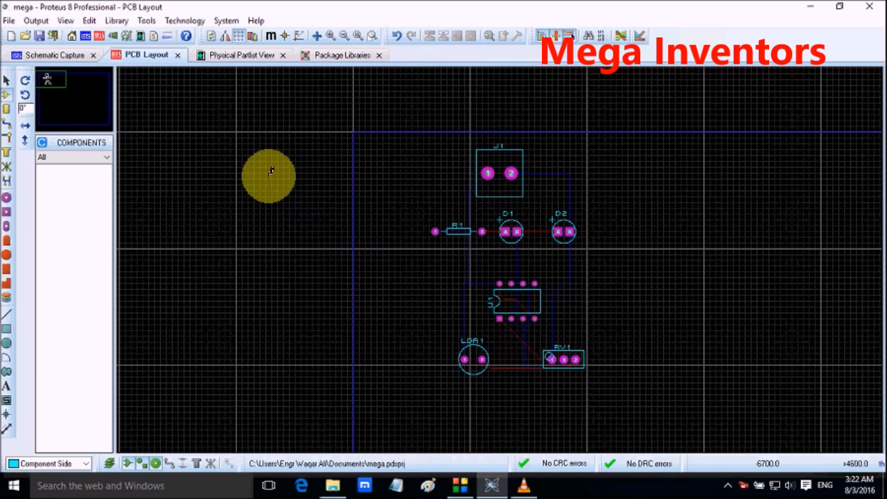
{"action": "left_click", "coordinate": [146, 20]}
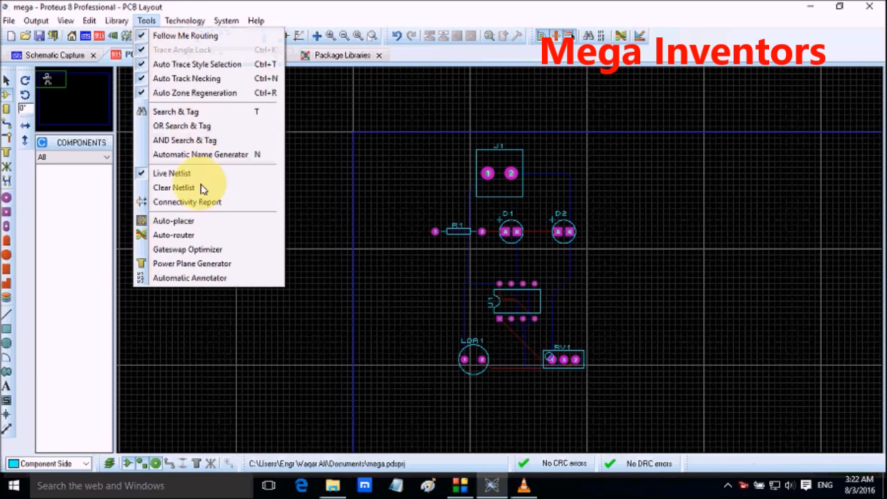
{"action": "left_click", "coordinate": [203, 236]}
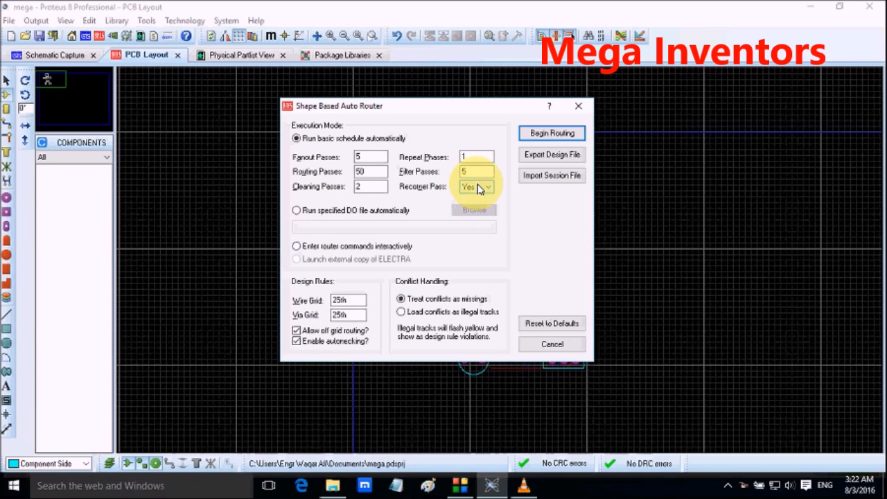
{"action": "left_click", "coordinate": [551, 134]}
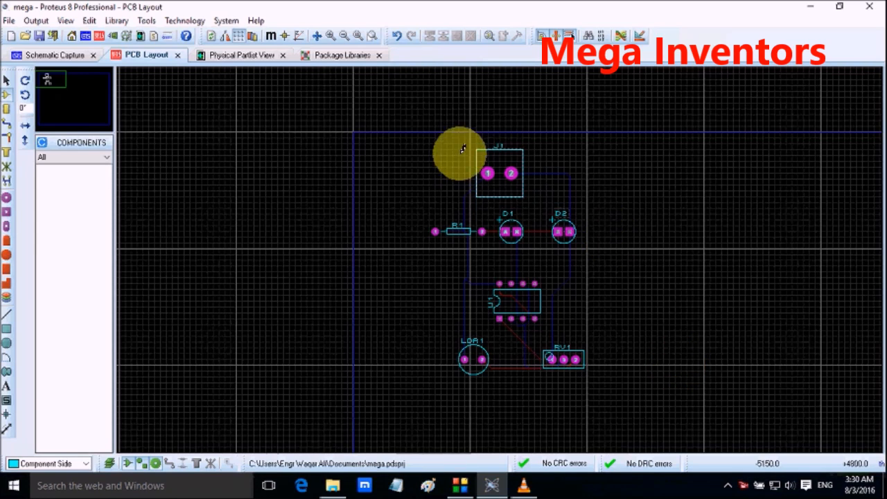
{"action": "left_click", "coordinate": [511, 230]}
{"action": "left_click", "coordinate": [636, 69]}
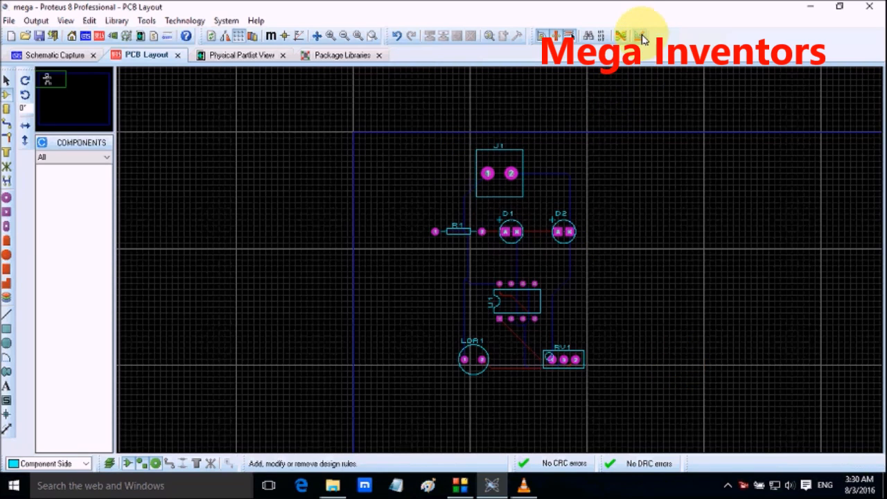
Step: In the design rules, set the SIGNAL net class's Pair 1 horizontal autorouting layer to Bottom Copper
{"action": "left_click", "coordinate": [643, 39]}
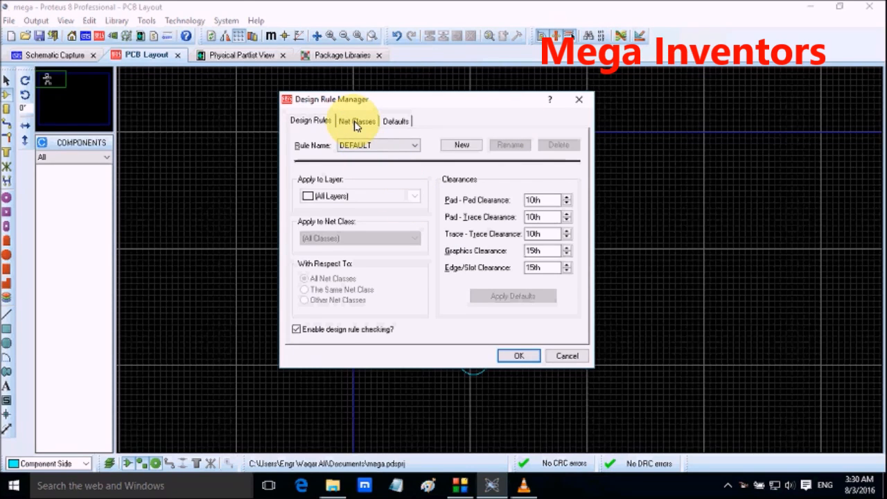
{"action": "left_click", "coordinate": [356, 123]}
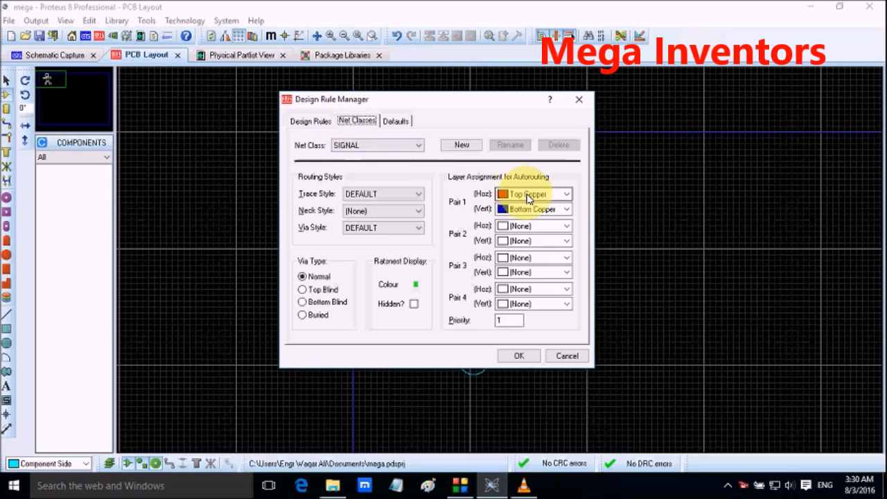
{"action": "left_click", "coordinate": [528, 197]}
{"action": "left_click", "coordinate": [531, 223]}
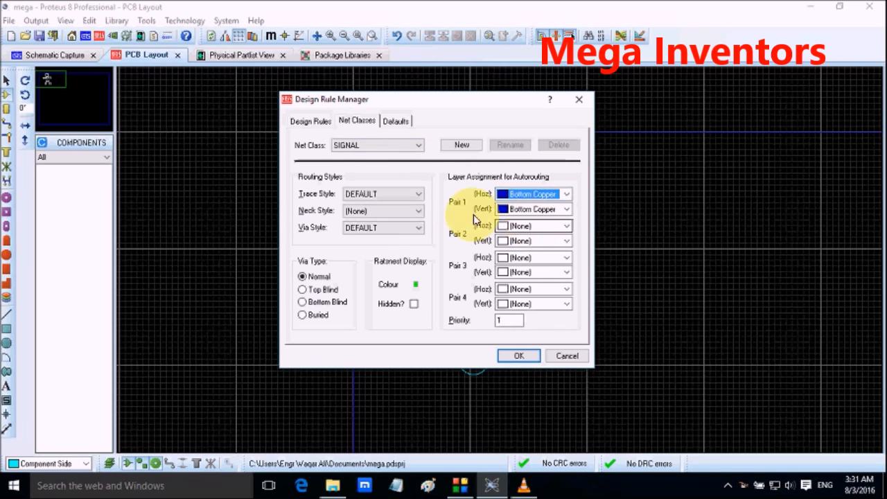
Step: Check the neck style, net class and default relief style options, and apply the design rules
{"action": "left_click", "coordinate": [398, 211]}
{"action": "left_click", "coordinate": [398, 211]}
{"action": "left_click", "coordinate": [358, 146]}
{"action": "left_click", "coordinate": [357, 145]}
{"action": "left_click", "coordinate": [396, 122]}
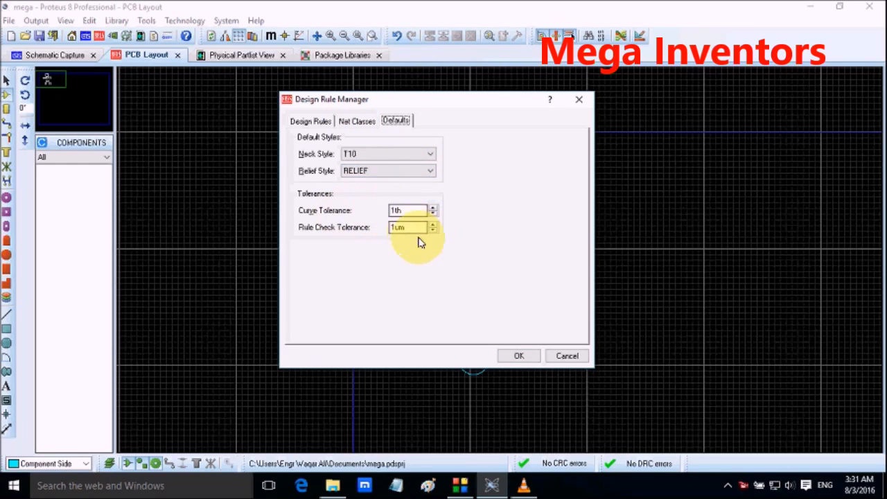
{"action": "left_click", "coordinate": [367, 170]}
{"action": "left_click", "coordinate": [369, 172]}
{"action": "left_click", "coordinate": [369, 172]}
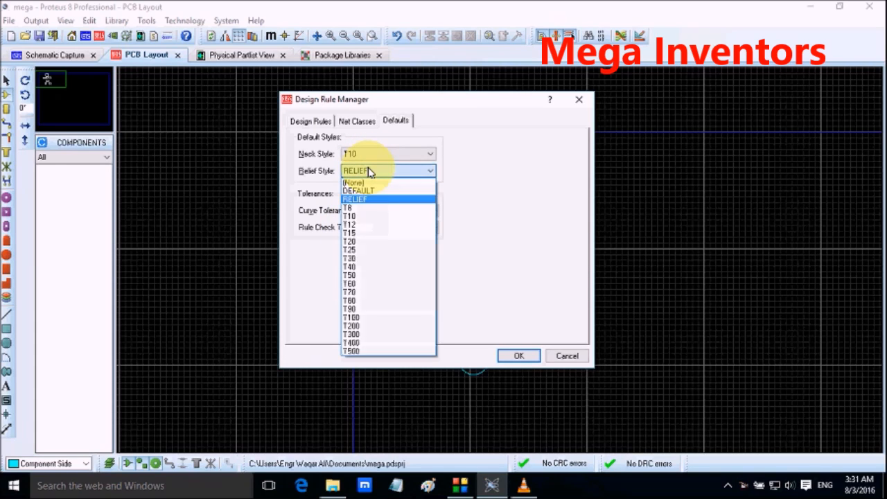
{"action": "left_click", "coordinate": [520, 199]}
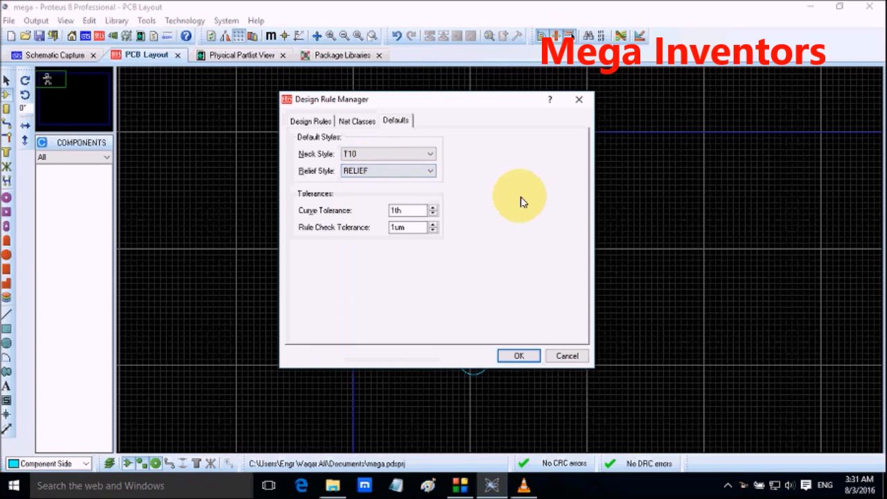
{"action": "left_click", "coordinate": [534, 356]}
Step: Re-route the board with the auto-router under the updated design rules and inspect the tracks
{"action": "left_click", "coordinate": [149, 19]}
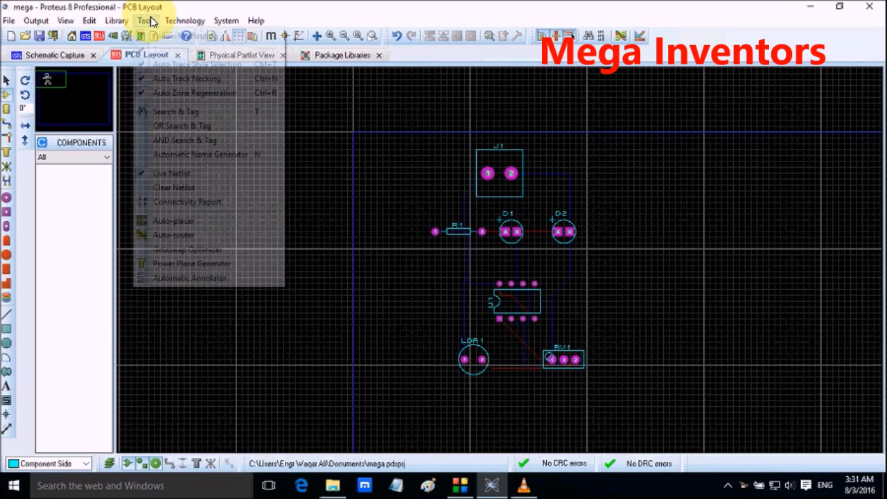
{"action": "left_click", "coordinate": [201, 238]}
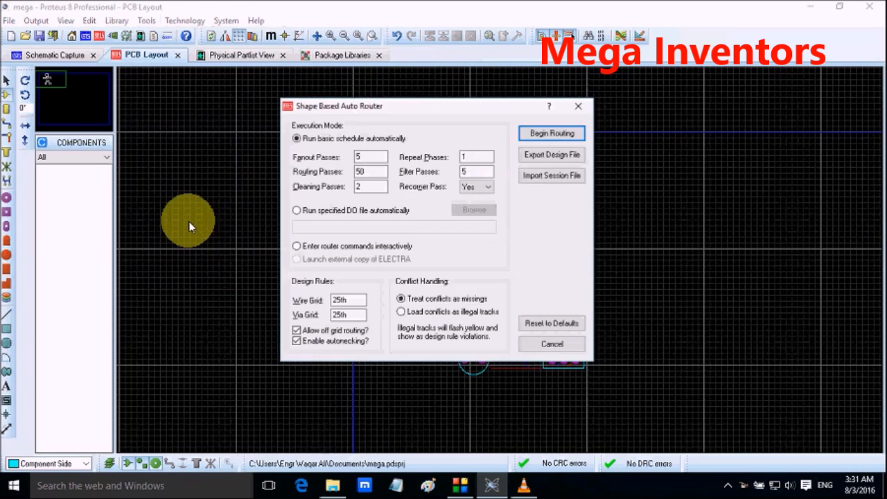
{"action": "left_click", "coordinate": [535, 133]}
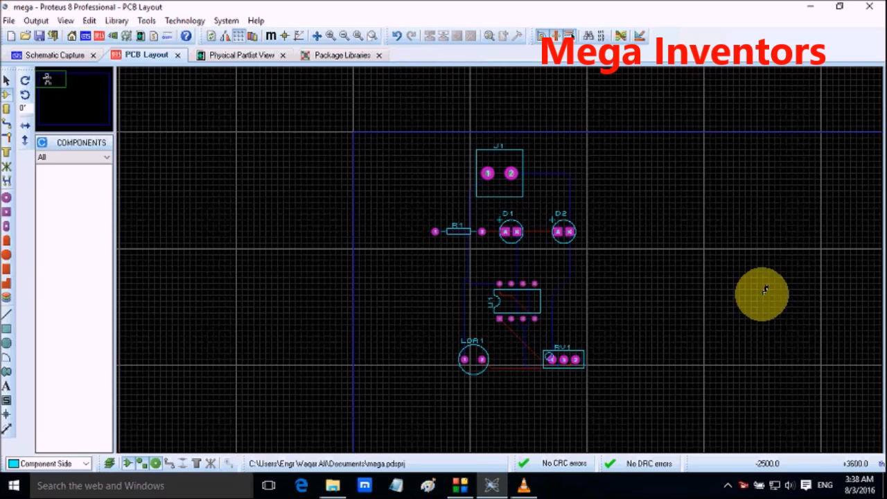
{"action": "scroll", "coordinate": [493, 257], "scroll_direction": "up", "scroll_amount": 3}
{"action": "scroll", "coordinate": [469, 250], "scroll_direction": "down", "scroll_amount": 2}
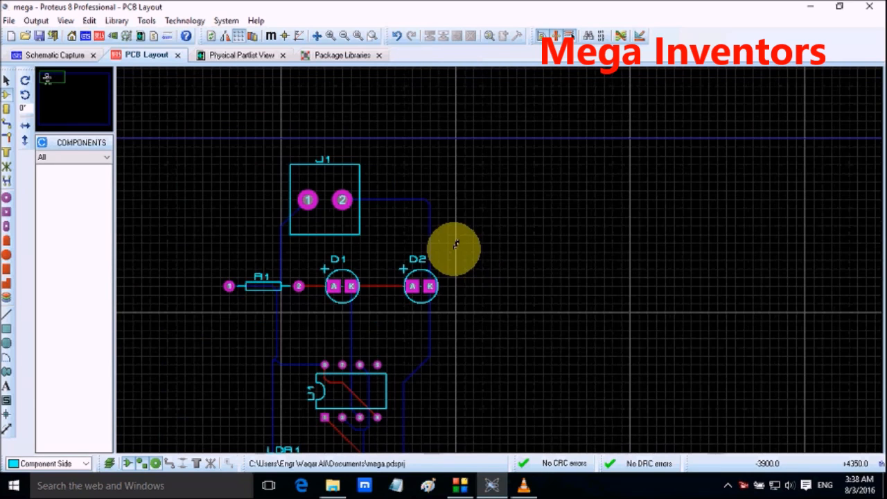
{"action": "scroll", "coordinate": [456, 244], "scroll_direction": "down", "scroll_amount": 1}
{"action": "scroll", "coordinate": [406, 252], "scroll_direction": "up", "scroll_amount": 1}
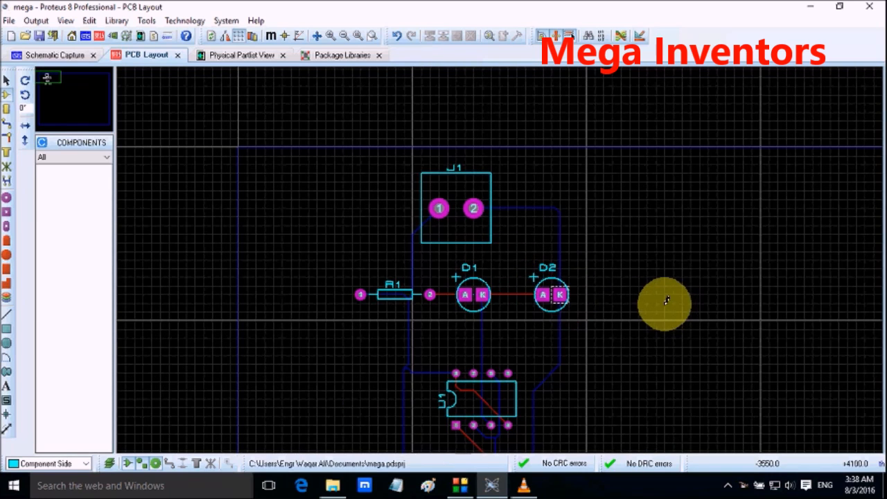
{"action": "scroll", "coordinate": [665, 299], "scroll_direction": "down", "scroll_amount": 1}
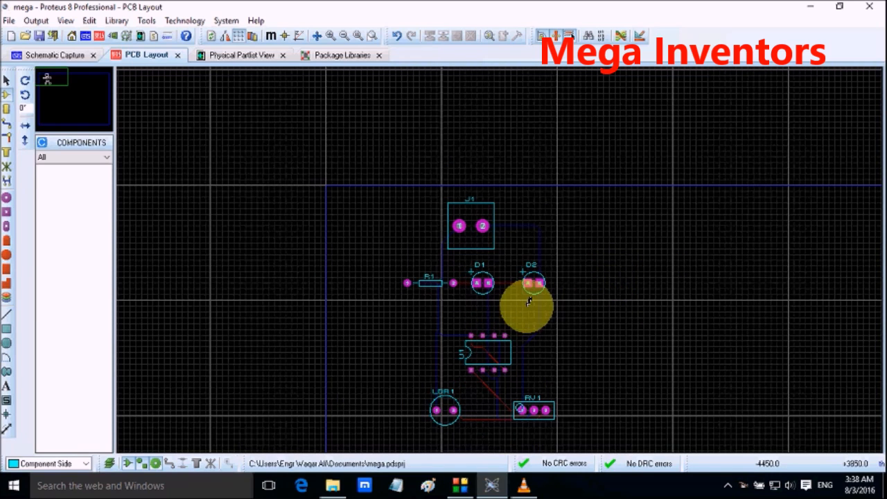